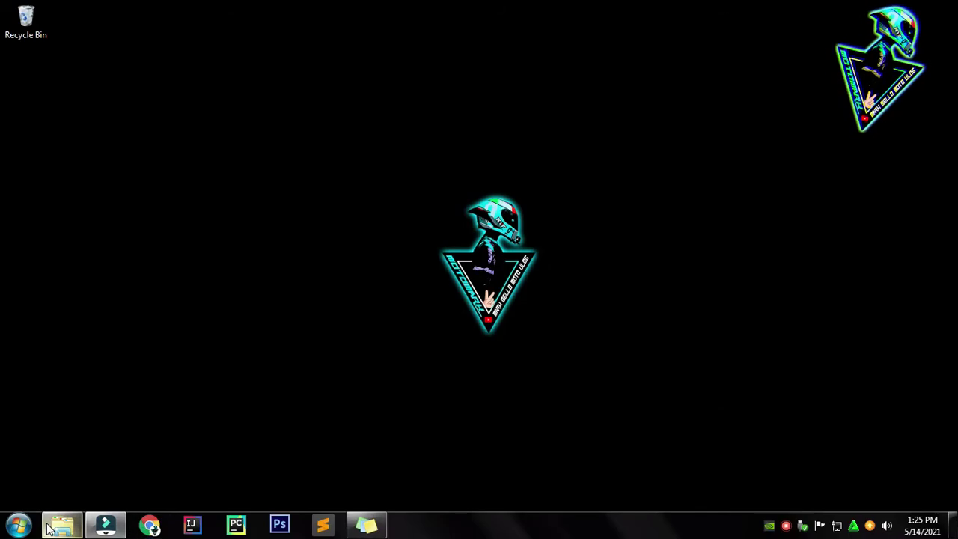
# - Launch Chrome and load youtube.com in the address bar
pyautogui.click(139, 531)
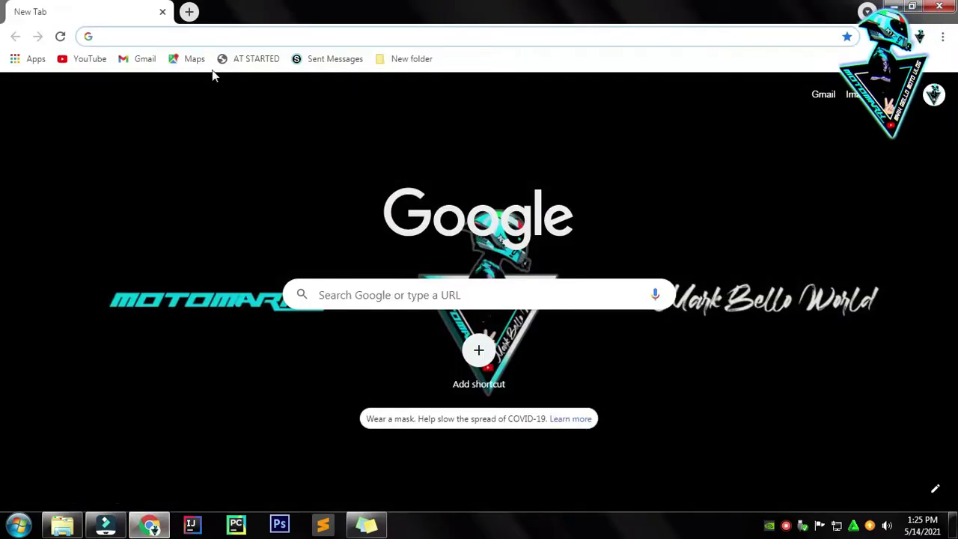
pyautogui.click(90, 59)
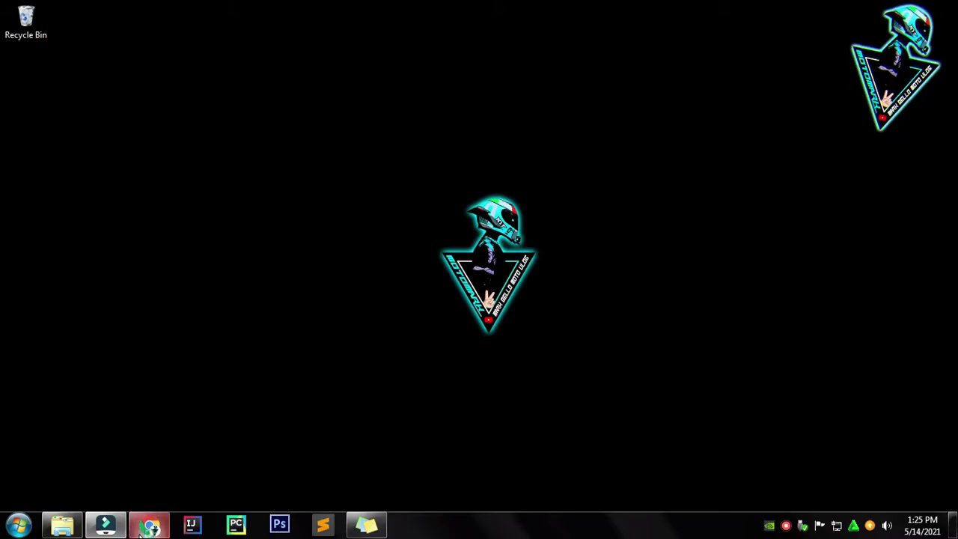
pyautogui.click(149, 524)
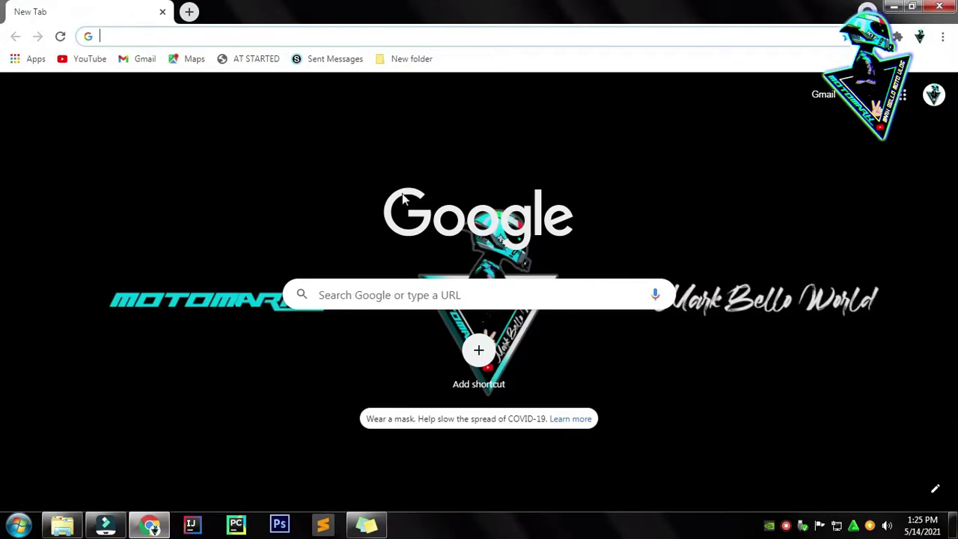
pyautogui.write('youtube.com')
pyautogui.press('Return')
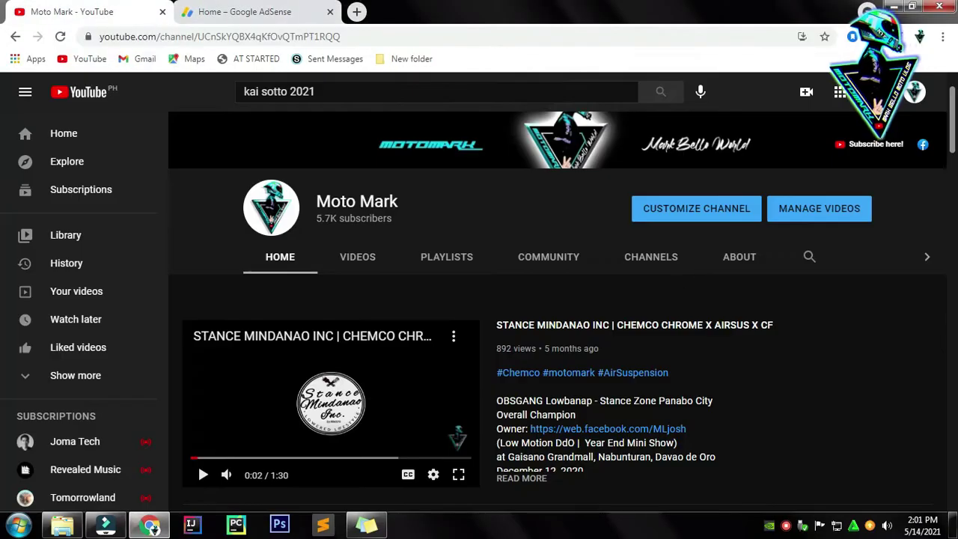
# - Browse the channel's Videos tab, scrolling down through the uploads and back up
pyautogui.scroll(-3, 762, 294)
pyautogui.click(203, 246)
pyautogui.scroll(-10, 546, 278)
pyautogui.scroll(-5, 545, 278)
pyautogui.scroll(-5, 545, 277)
pyautogui.scroll(-5, 584, 270)
pyautogui.scroll(-5, 620, 261)
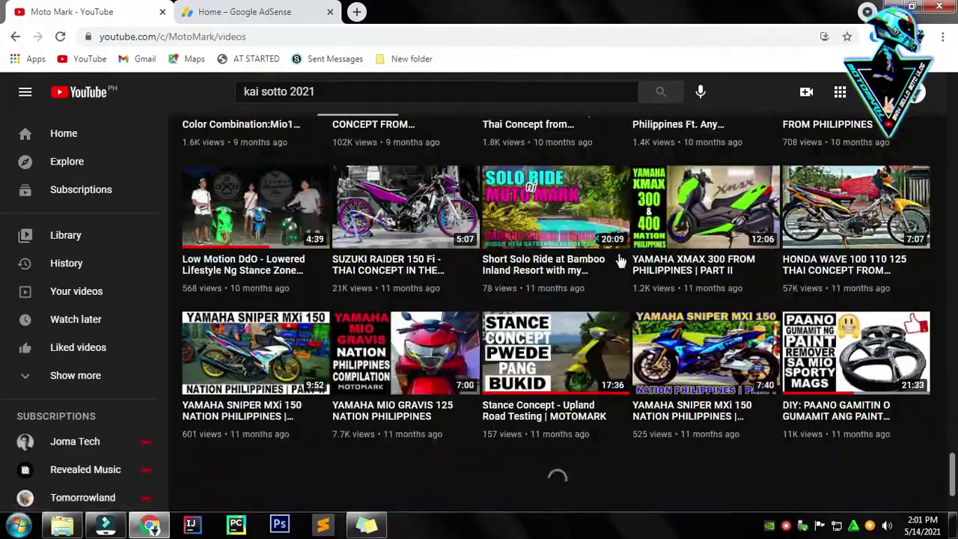
pyautogui.scroll(-3, 620, 260)
pyautogui.scroll(-5, 621, 259)
pyautogui.scroll(10, 532, 431)
pyautogui.scroll(10, 561, 428)
pyautogui.scroll(10, 561, 428)
pyautogui.scroll(10, 562, 428)
pyautogui.scroll(5, 561, 428)
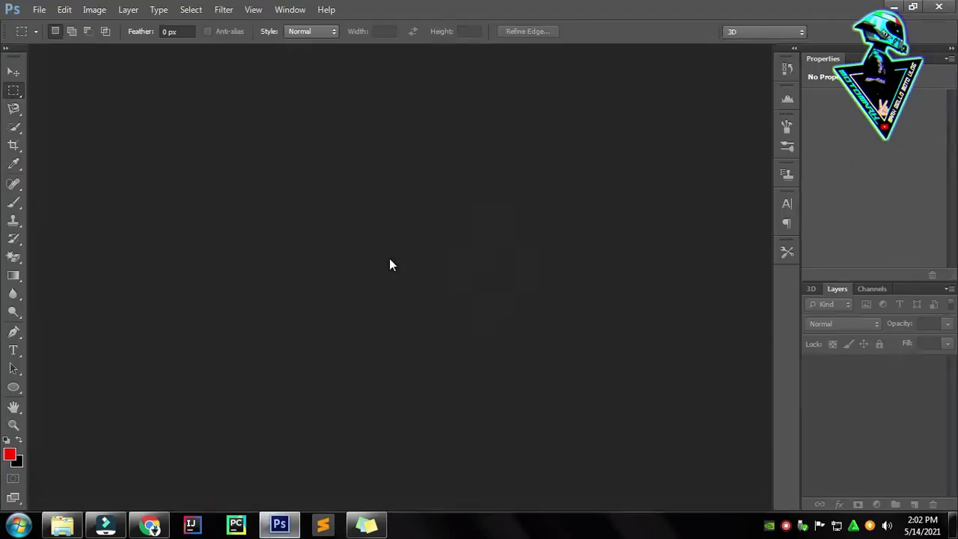
# - Open the AMC folder and load back.psd, Front.psd and Tou nga bukton.psd into Photoshop
pyautogui.hotkey('alt', 'Tab')
pyautogui.click(12, 28)
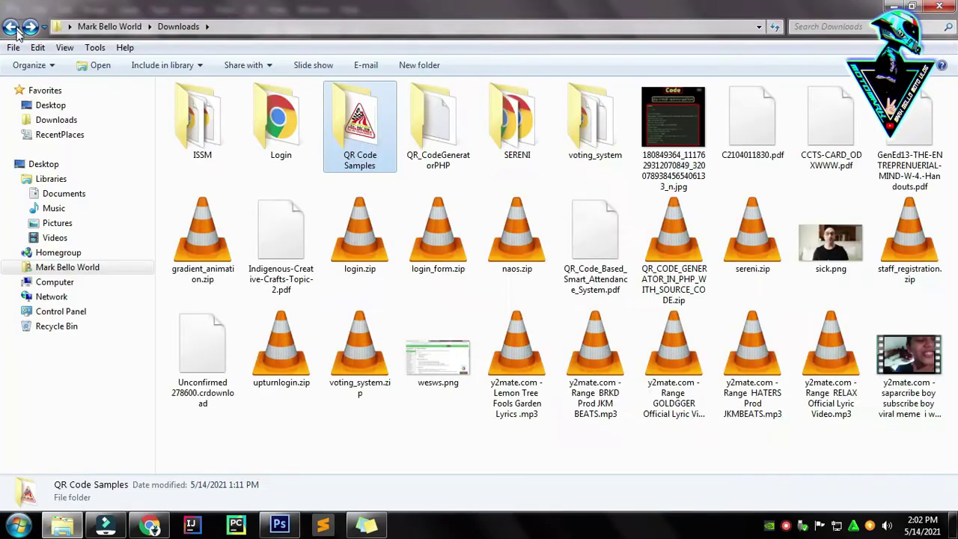
pyautogui.doubleClick(214, 161)
pyautogui.hotkey('ctrl', 'a')
pyautogui.keyDown('ctrl'); pyautogui.click(230, 166); pyautogui.keyUp('ctrl')
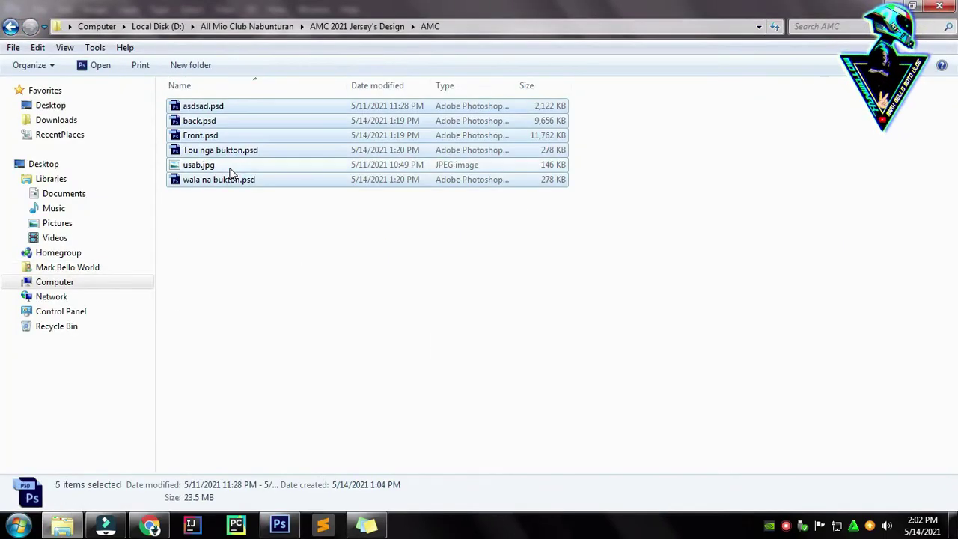
pyautogui.moveTo(222, 113); pyautogui.dragTo(605, 32)
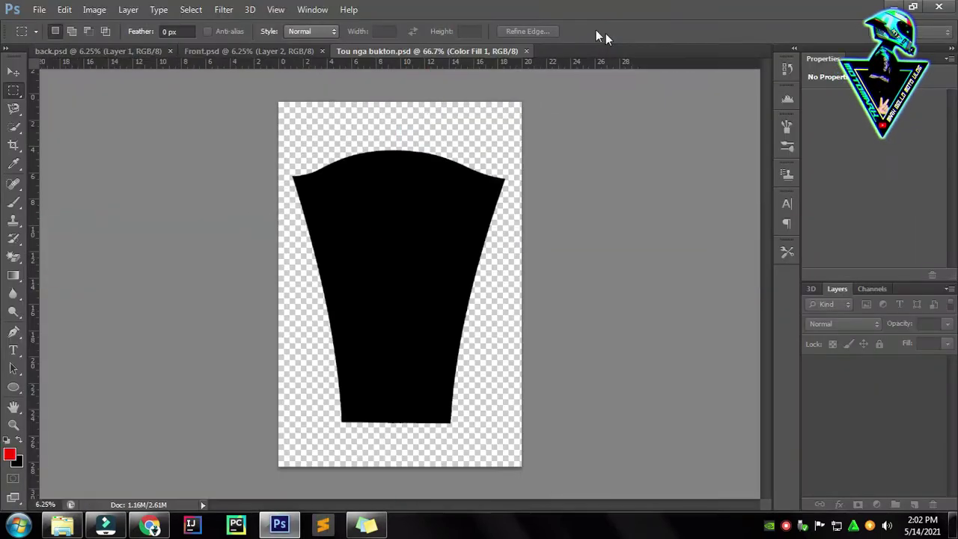
# - Place the colour palette image in Front.psd's bottom-right corner and sample its yellow swatch
pyautogui.click(112, 52)
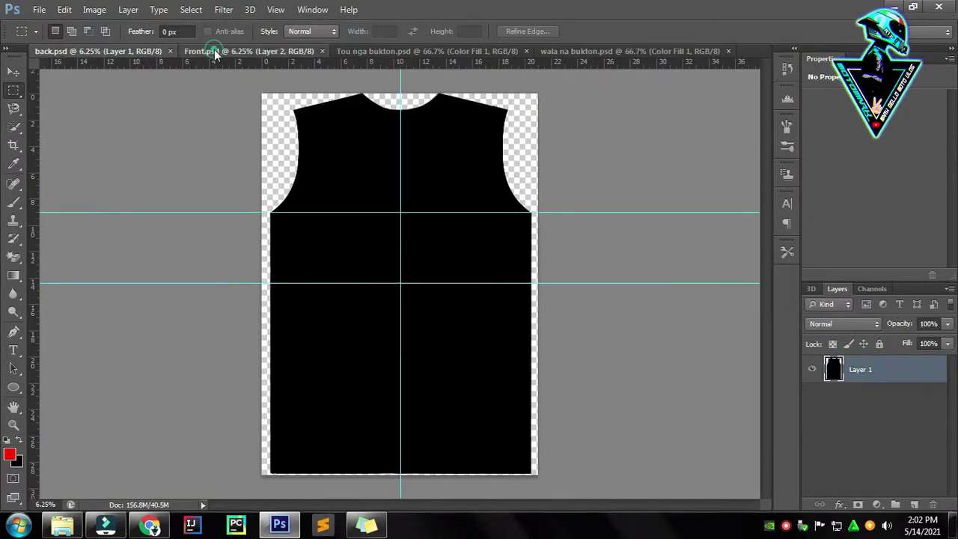
pyautogui.click(215, 52)
pyautogui.click(62, 524)
pyautogui.click(402, 25)
pyautogui.moveTo(359, 107)
pyautogui.mouseDown()
pyautogui.moveTo(398, 283)
pyautogui.moveTo(366, 426)
pyautogui.moveTo(328, 458)
pyautogui.mouseUp()
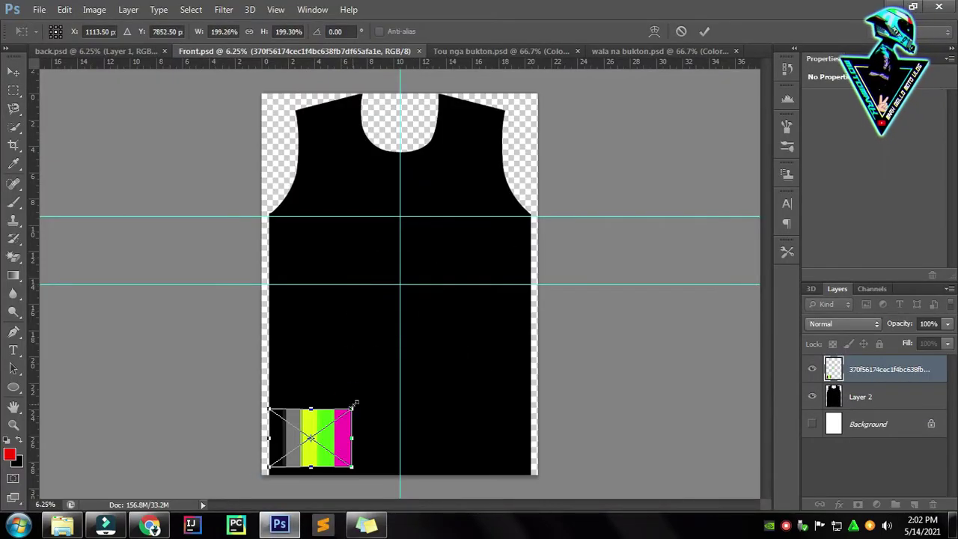
pyautogui.moveTo(394, 479); pyautogui.dragTo(516, 449)
pyautogui.press('Return')
pyautogui.click(10, 454)
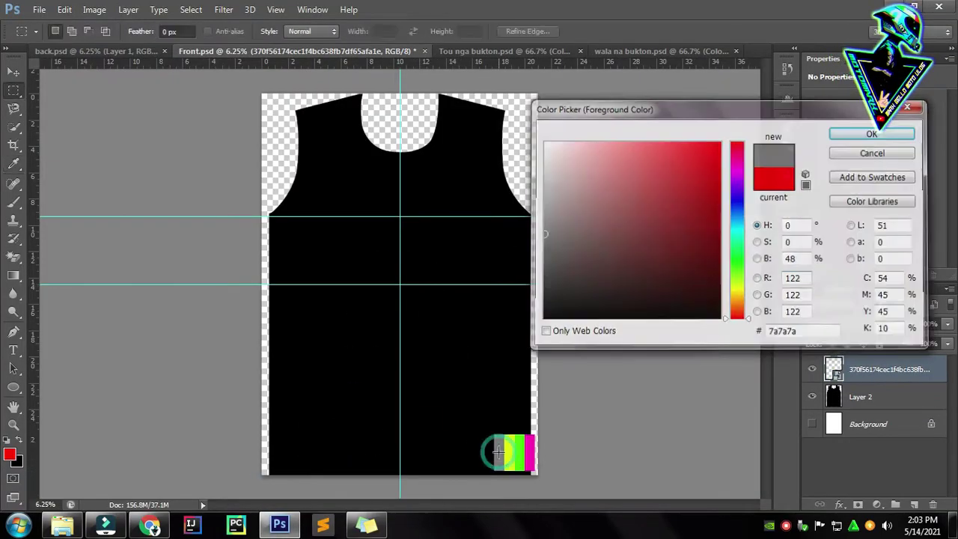
pyautogui.click(514, 449)
pyautogui.press('Return')
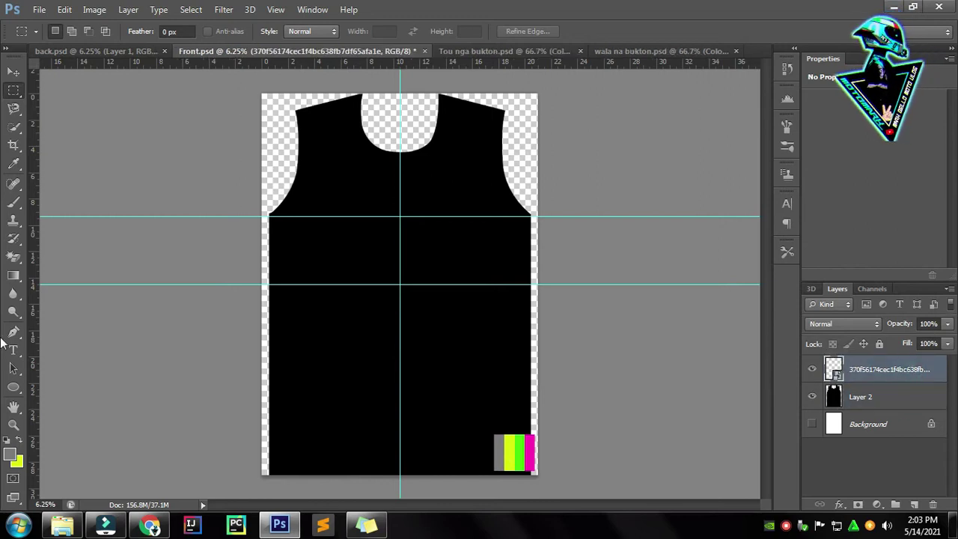
# - Add white AMC text and enlarge it across the jersey chest
pyautogui.press('t')
pyautogui.click(336, 304)
pyautogui.hotkey('ctrl', 'Return')
pyautogui.hotkey('ctrl', 't')
pyautogui.moveTo(357, 296)
pyautogui.mouseDown()
pyautogui.moveTo(449, 258)
pyautogui.moveTo(389, 264)
pyautogui.mouseUp()
pyautogui.moveTo(511, 314); pyautogui.dragTo(553, 269)
pyautogui.hotkey('ctrl', 'z')
pyautogui.click(704, 31)
pyautogui.hotkey('ctrl', 't')
pyautogui.moveTo(458, 310); pyautogui.dragTo(519, 306)
pyautogui.press('Return')
# - Tilt the AMC text to about -12°
pyautogui.hotkey('ctrl', 't')
pyautogui.hotkey('ctrl', '+')
pyautogui.press('Escape')
pyautogui.hotkey('ctrl', '-')
pyautogui.hotkey('ctrl', 't')
pyautogui.moveTo(533, 240); pyautogui.dragTo(537, 247)
pyautogui.press('Return')
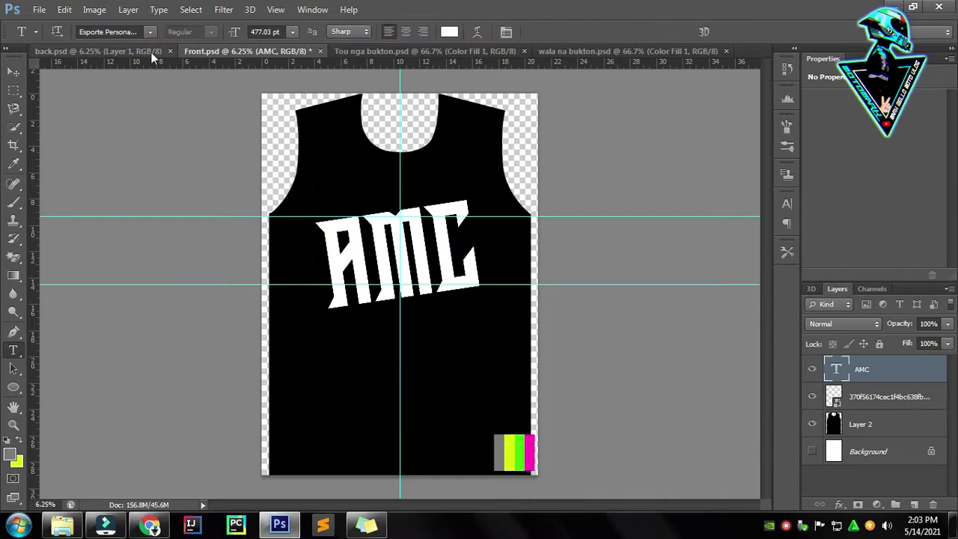
# - Switch to back.psd and open an image folder in the file browser
pyautogui.click(200, 49)
pyautogui.click(63, 523)
pyautogui.doubleClick(202, 118)
# - Place PNG.png from D:\Downloads\QR Code Samples onto the centre of the jersey back
pyautogui.click(257, 162)
pyautogui.moveTo(257, 162); pyautogui.dragTo(471, 366)
pyautogui.press('Escape')
pyautogui.click(62, 524)
pyautogui.click(64, 281)
pyautogui.doubleClick(406, 107)
pyautogui.click(56, 120)
pyautogui.doubleClick(439, 112)
pyautogui.moveTo(203, 117); pyautogui.dragTo(352, 438)
pyautogui.press('Return')
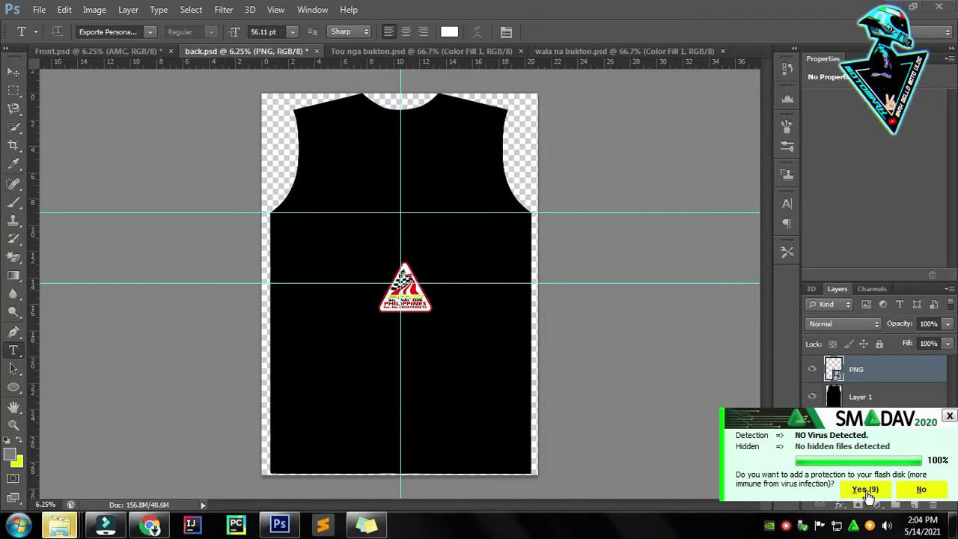
pyautogui.click(865, 489)
# - Merge the logo with the text layer, scale it to 275% and save back.psd
pyautogui.keyDown('shift'); pyautogui.click(831, 399); pyautogui.keyUp('shift')
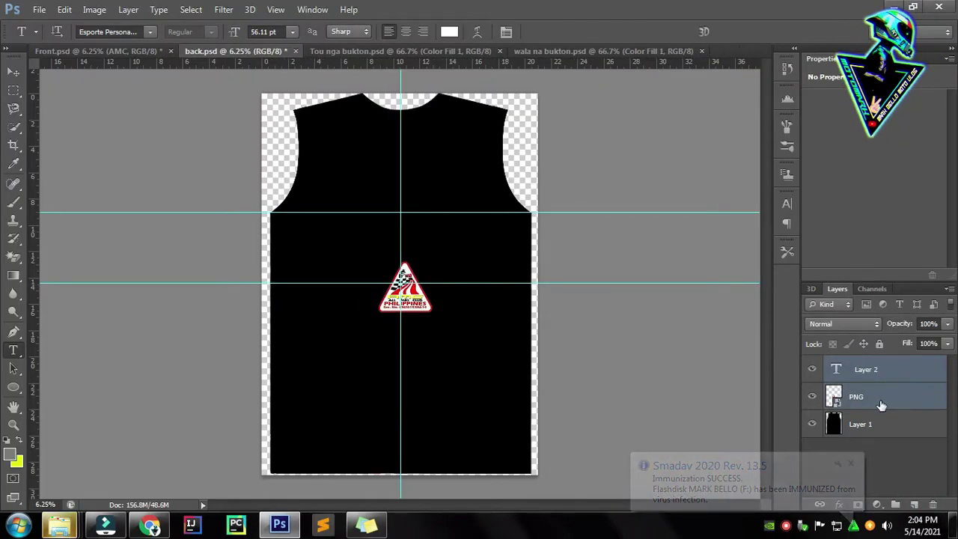
pyautogui.hotkey('ctrl', 'e')
pyautogui.hotkey('ctrl', 't')
pyautogui.moveTo(434, 261); pyautogui.dragTo(519, 257)
pyautogui.hotkey('ctrl', '+')
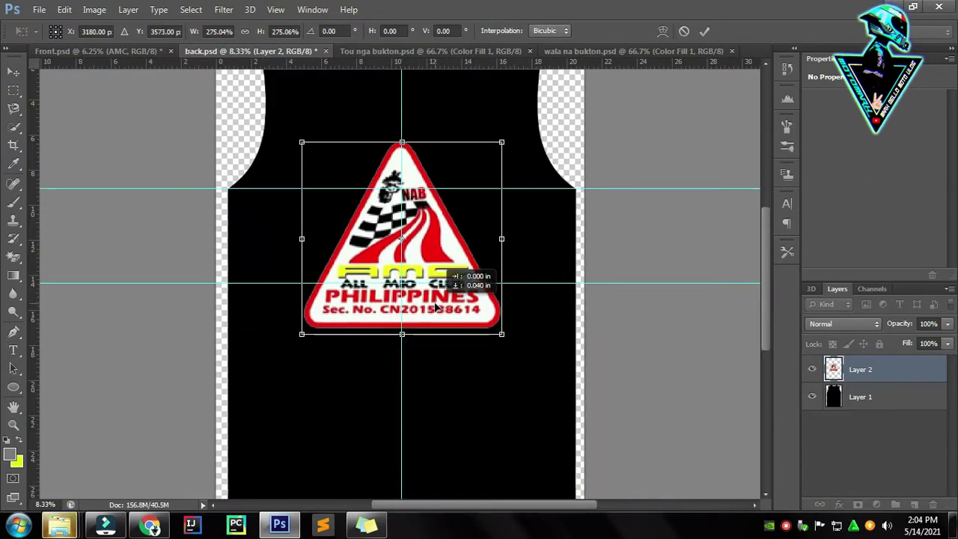
pyautogui.scroll(2, 434, 322)
pyautogui.press('Return')
pyautogui.hotkey('ctrl', 's')
pyautogui.hotkey('ctrl', 'shift', 'Tab')
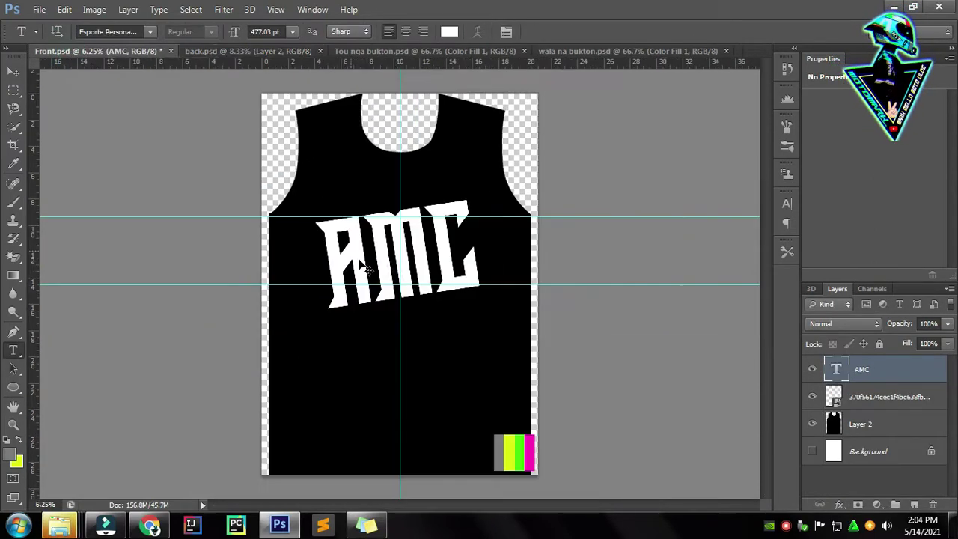
# - Sample a green foreground colour from the palette swatch
pyautogui.click(12, 73)
pyautogui.hotkey('ctrl', '+')
pyautogui.scroll(2, 424, 299)
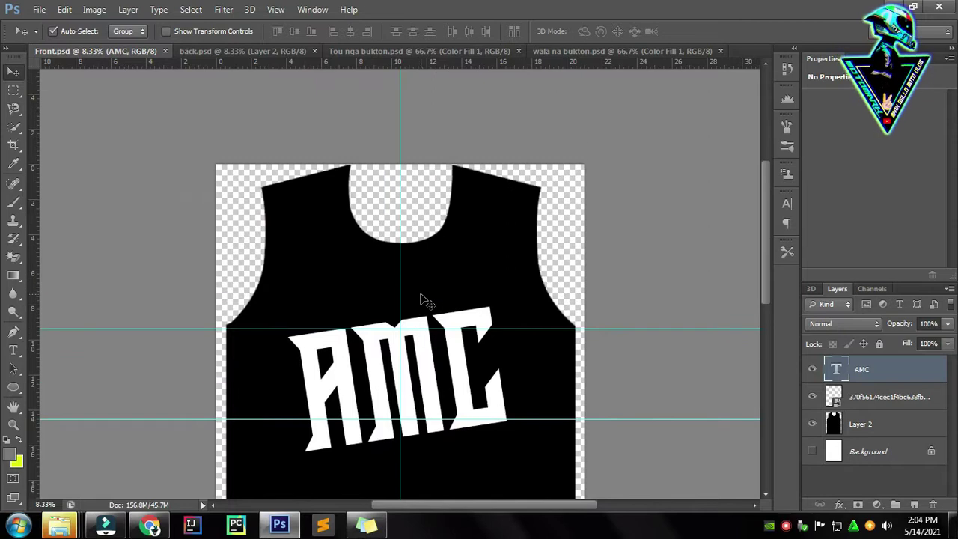
pyautogui.hotkey('ctrl', '-')
pyautogui.click(11, 454)
pyautogui.click(515, 452)
pyautogui.press('Return')
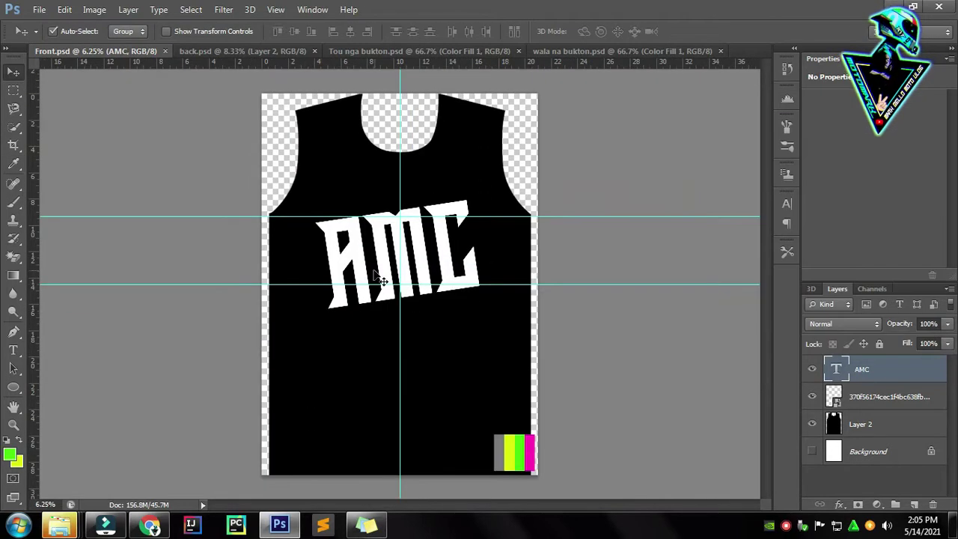
# - Recolour the AMC text grey and open its Layer Style dialog
pyautogui.press('t')
pyautogui.click(367, 268)
pyautogui.click(449, 32)
pyautogui.click(846, 131)
pyautogui.click(614, 31)
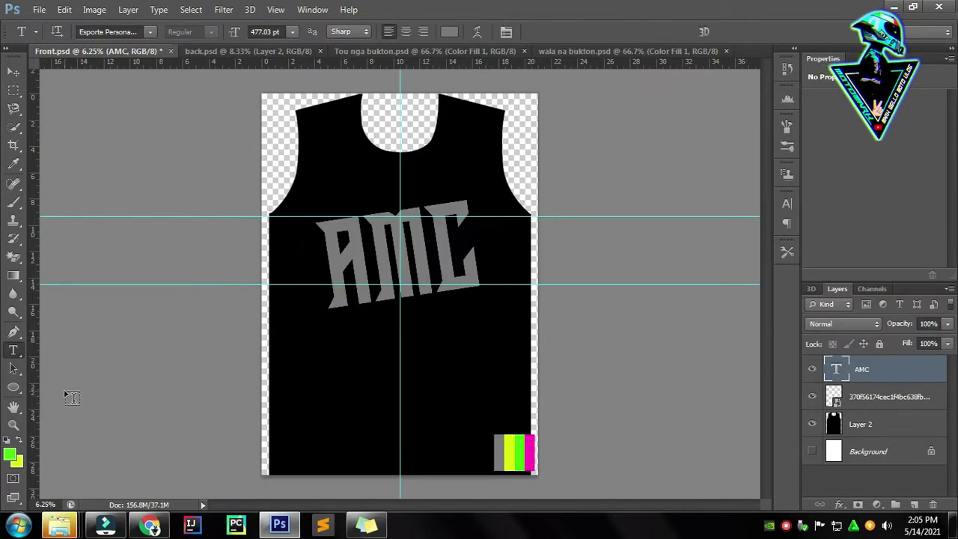
pyautogui.doubleClick(884, 372)
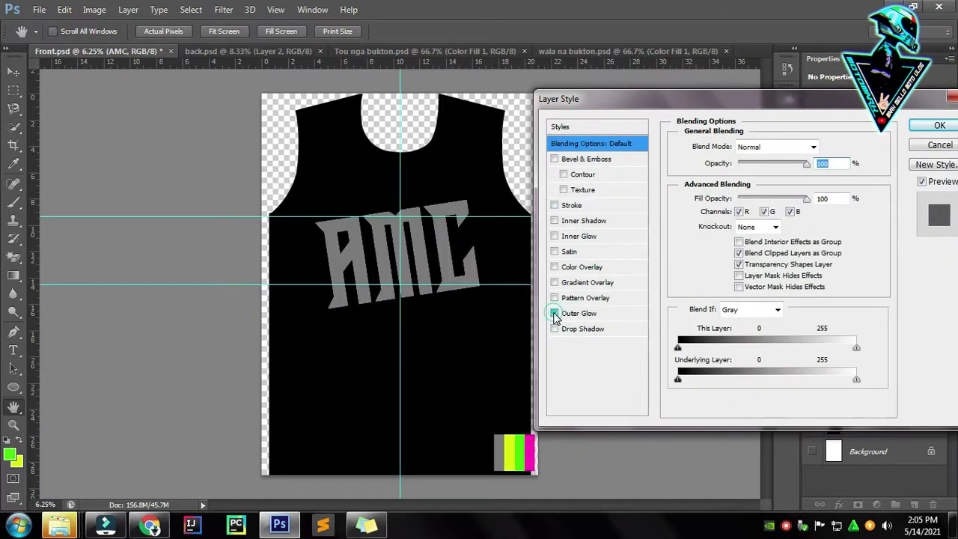
# - Give the AMC text a radial gradient stroke, aligned with layer, at 150% scale
pyautogui.click(554, 205)
pyautogui.click(754, 248)
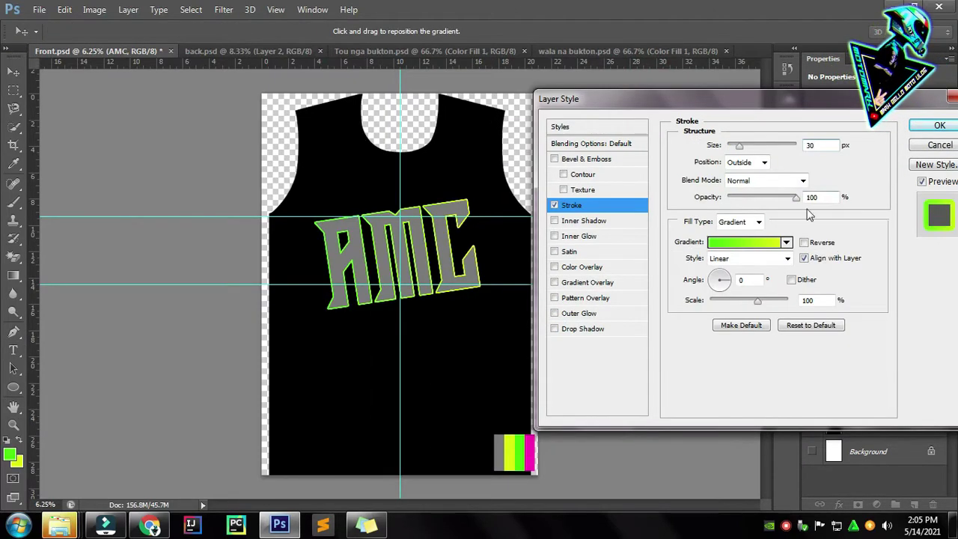
pyautogui.click(787, 258)
pyautogui.click(782, 337)
pyautogui.click(804, 258)
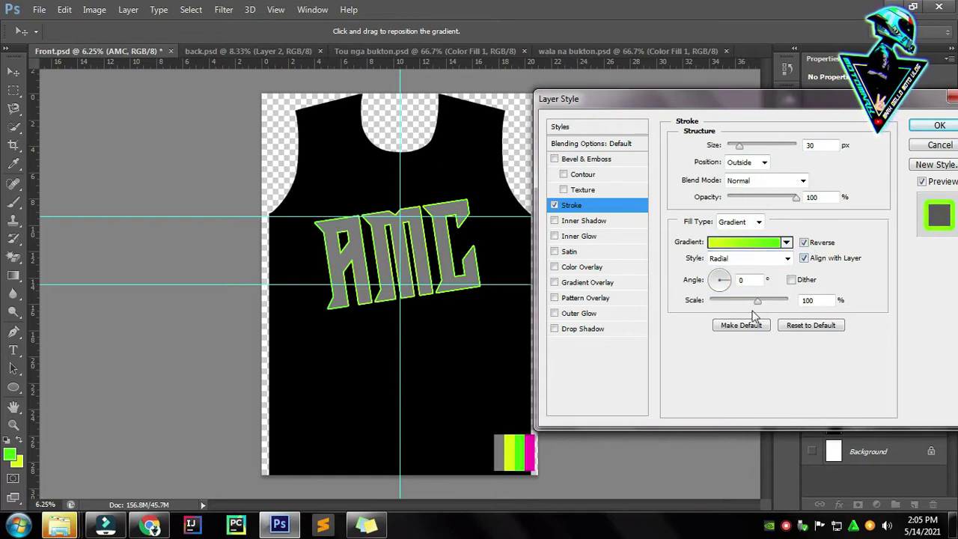
pyautogui.moveTo(757, 300); pyautogui.dragTo(798, 309)
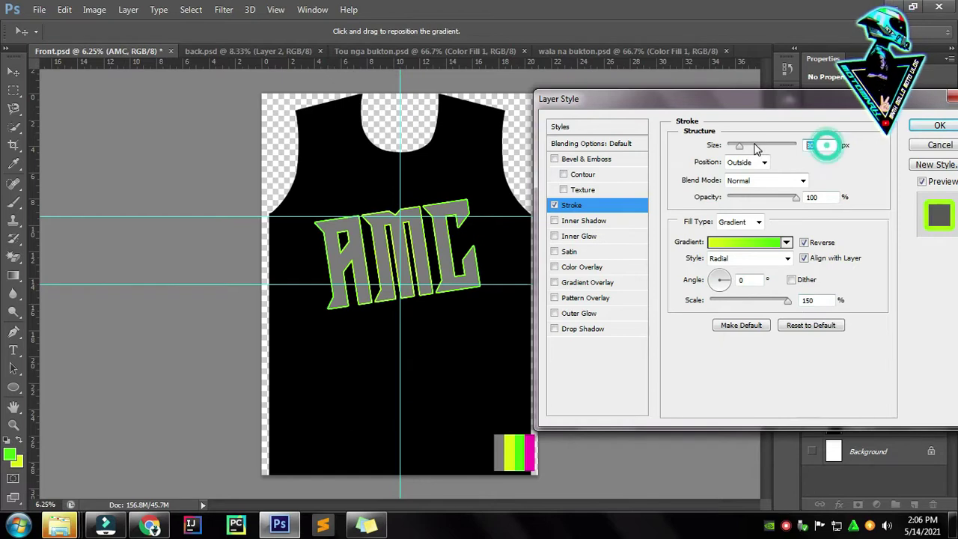
pyautogui.press('Return')
# - Increase the AMC text's stroke size to 50 px
pyautogui.hotkey('ctrl', '+')
pyautogui.scroll(-5, 562, 395)
pyautogui.scroll(5, 369, 258)
pyautogui.rightClick(726, 239)
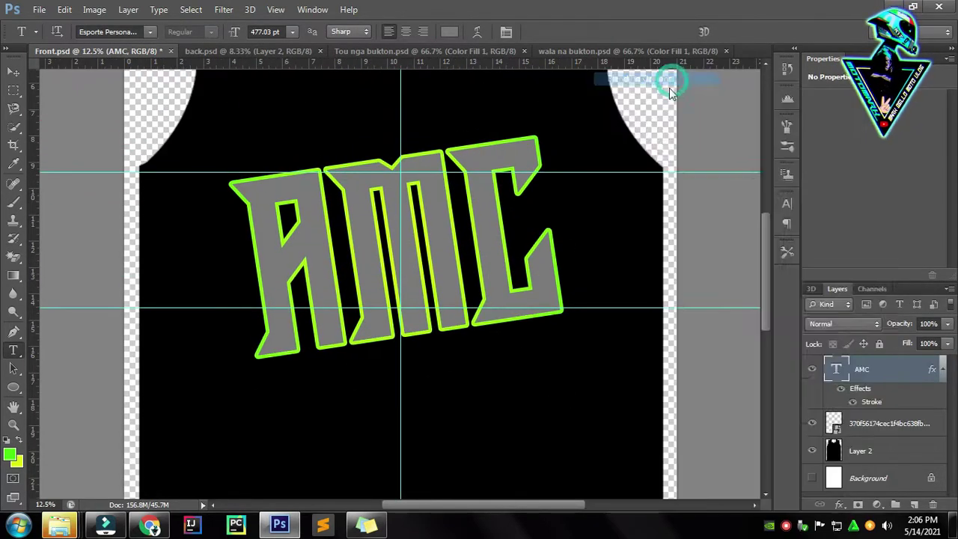
pyautogui.click(613, 81)
pyautogui.click(571, 205)
pyautogui.write('50')
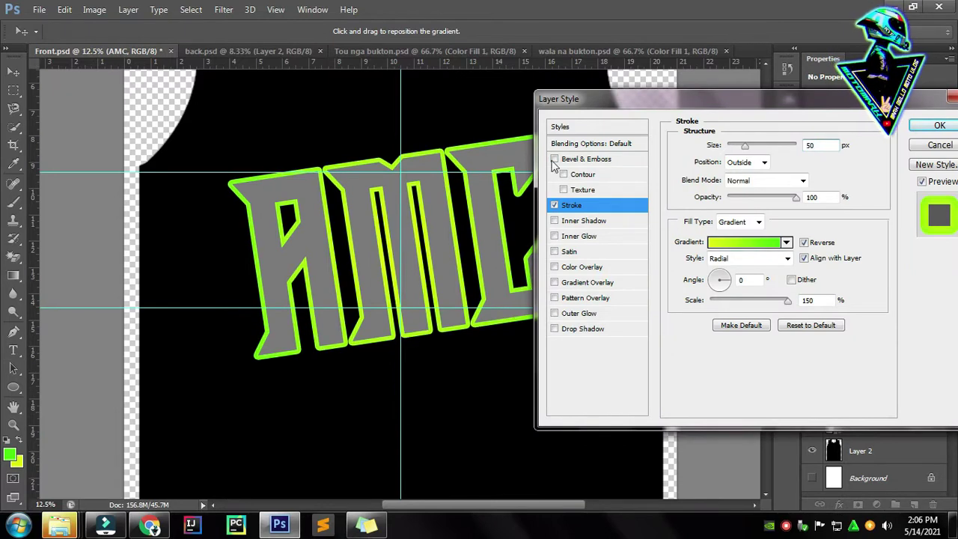
pyautogui.press('Return')
pyautogui.scroll(-3, 430, 397)
pyautogui.scroll(4, 429, 398)
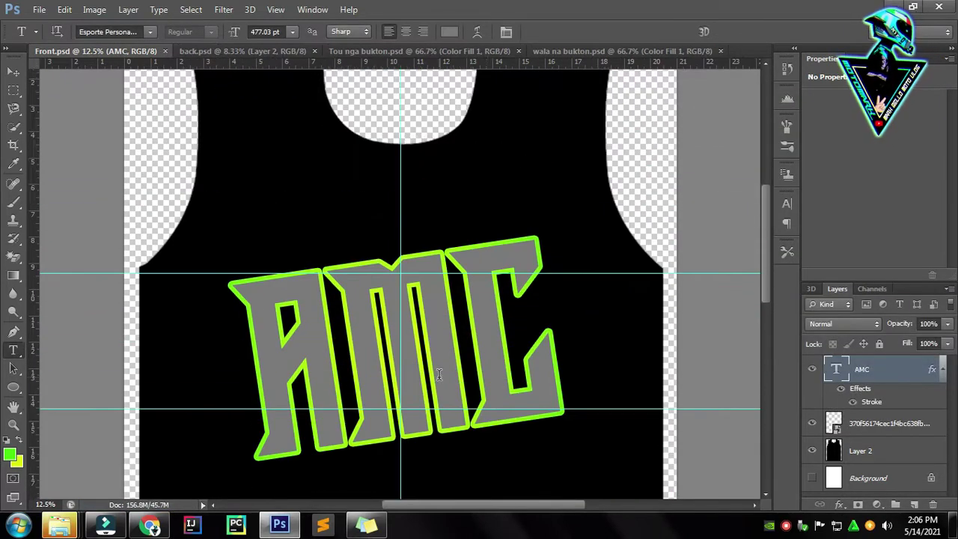
pyautogui.scroll(-2, 508, 433)
pyautogui.hotkey('ctrl', 'shift', 'Tab')
# - Copy the club logo from back.psd onto Front.psd's upper-right chest, resize it, and save
pyautogui.click(265, 50)
pyautogui.press('v')
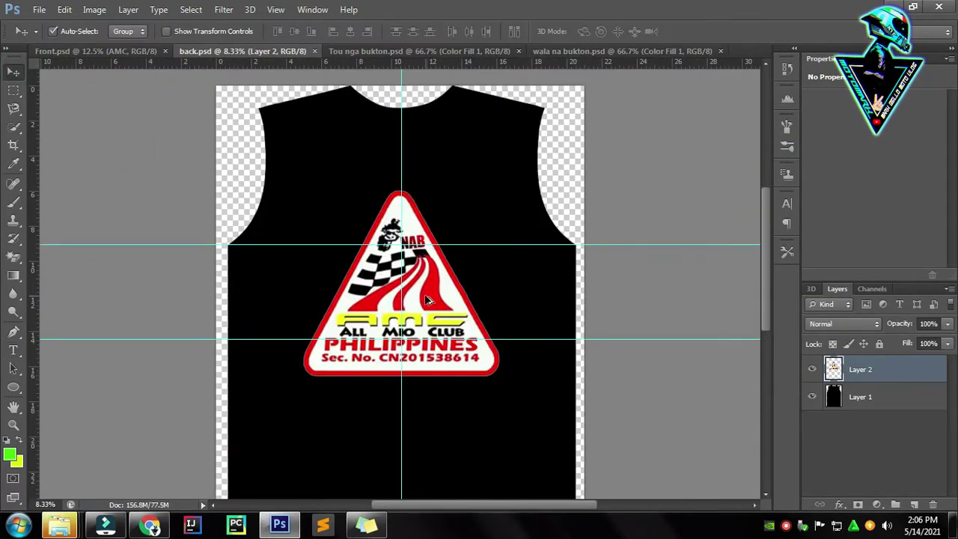
pyautogui.moveTo(479, 257); pyautogui.dragTo(417, 235)
pyautogui.hotkey('ctrl', 't')
pyautogui.scroll(3, 433, 254)
pyautogui.moveTo(355, 322); pyautogui.dragTo(273, 262)
pyautogui.moveTo(321, 321); pyautogui.dragTo(300, 289)
pyautogui.moveTo(262, 251); pyautogui.dragTo(547, 268)
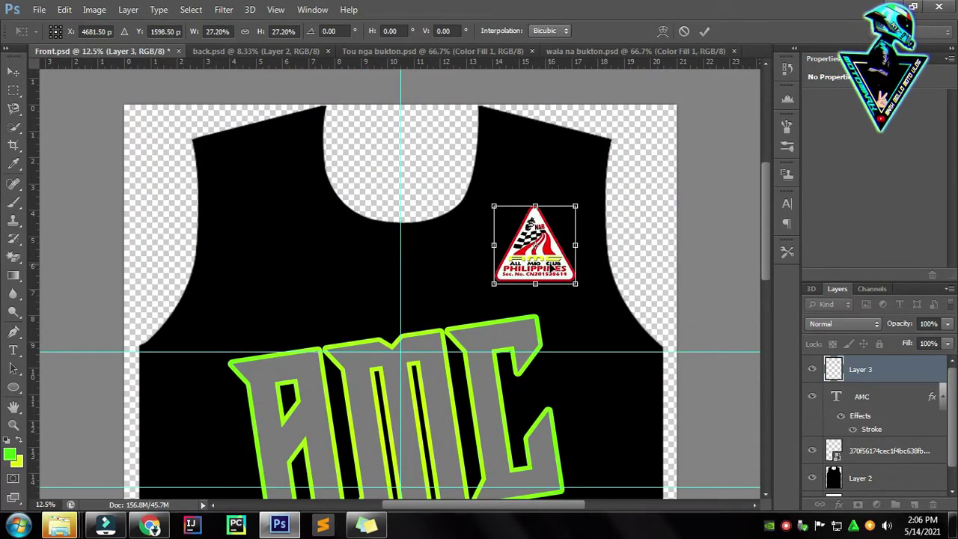
pyautogui.press('Return')
pyautogui.hotkey('ctrl', '-')
pyautogui.scroll(-3, 449, 278)
pyautogui.hotkey('ctrl', 's')
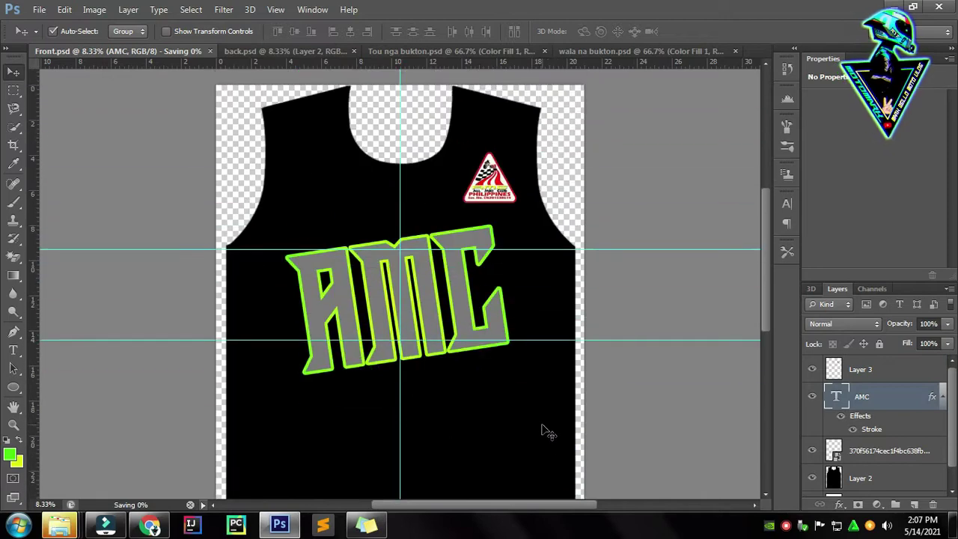
# - Close the YouTube and AdSense tabs in Chrome and return to Front.psd
pyautogui.hotkey('alt', 'Tab')
pyautogui.click(253, 12)
pyautogui.click(75, 12)
pyautogui.click(330, 12)
pyautogui.click(189, 12)
pyautogui.click(162, 11)
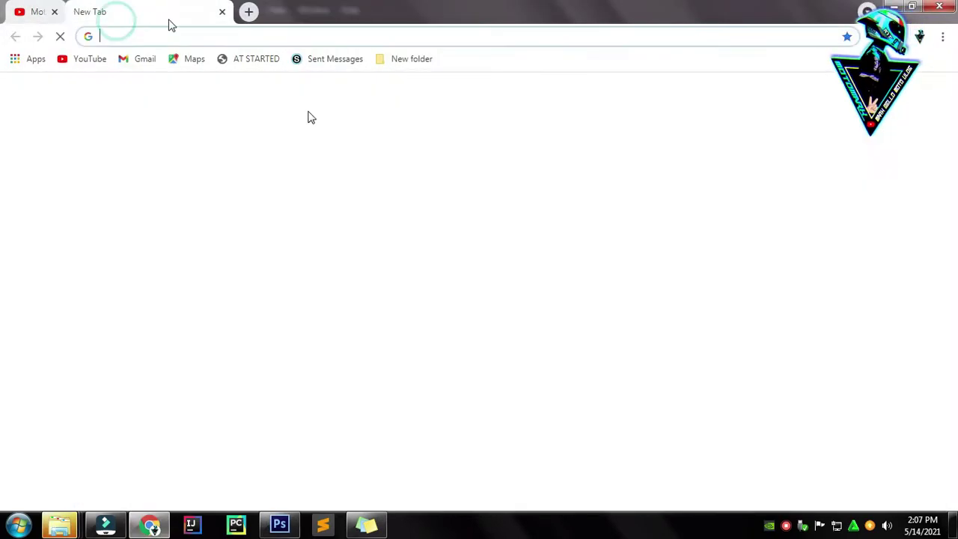
pyautogui.click(279, 526)
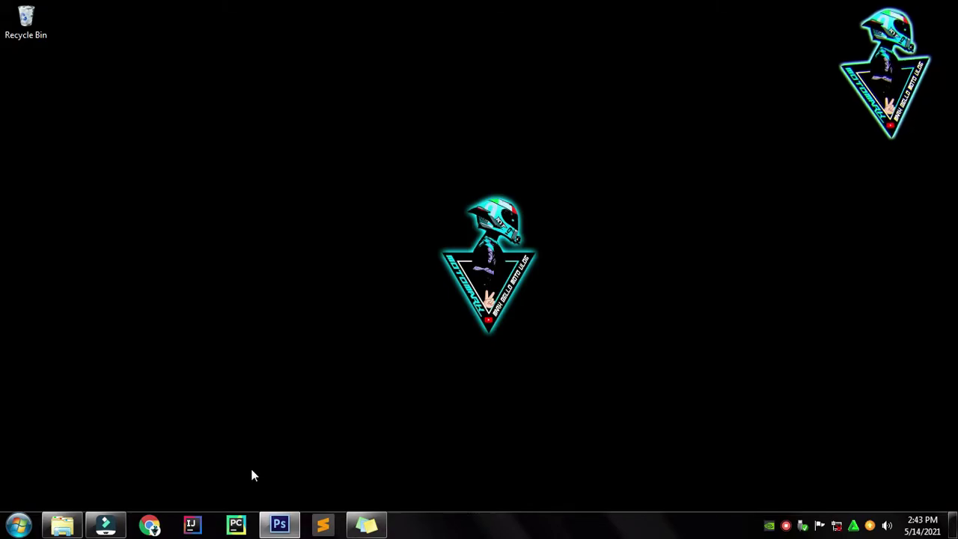
# - Play all 13 songs from the D: Music\Laroi\Done folder in VLC
pyautogui.click(279, 526)
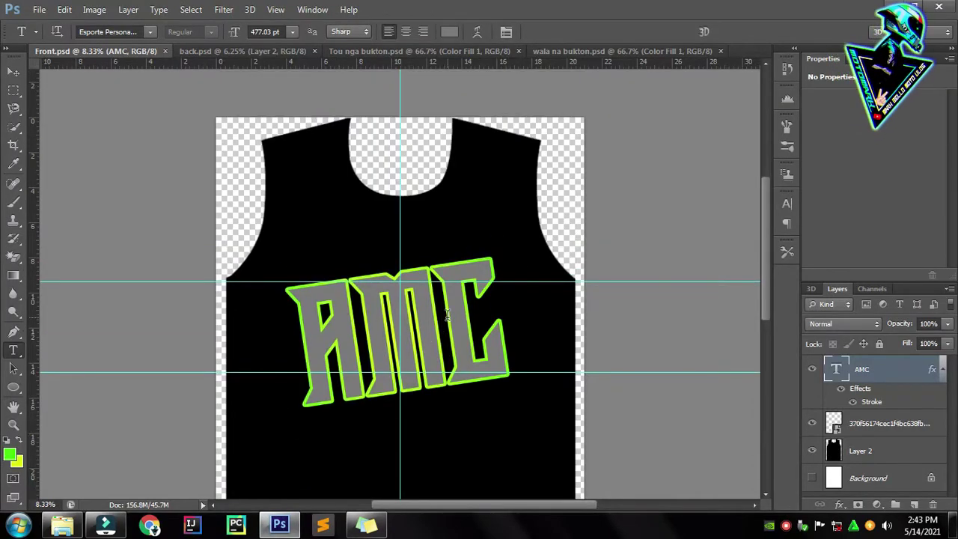
pyautogui.press('super+e')
pyautogui.doubleClick(411, 124)
pyautogui.click(53, 208)
pyautogui.doubleClick(209, 178)
pyautogui.doubleClick(217, 177)
pyautogui.hotkey('ctrl', 'a')
pyautogui.rightClick(369, 170)
pyautogui.click(438, 217)
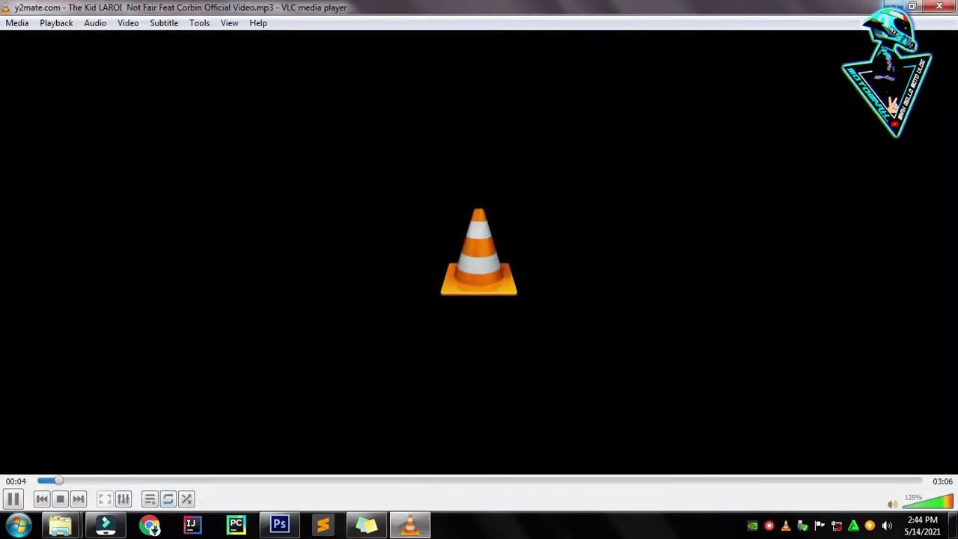
# - Back in Photoshop, check the AMC text with a cancelled Free Transform
pyautogui.hotkey('alt', 'Tab')
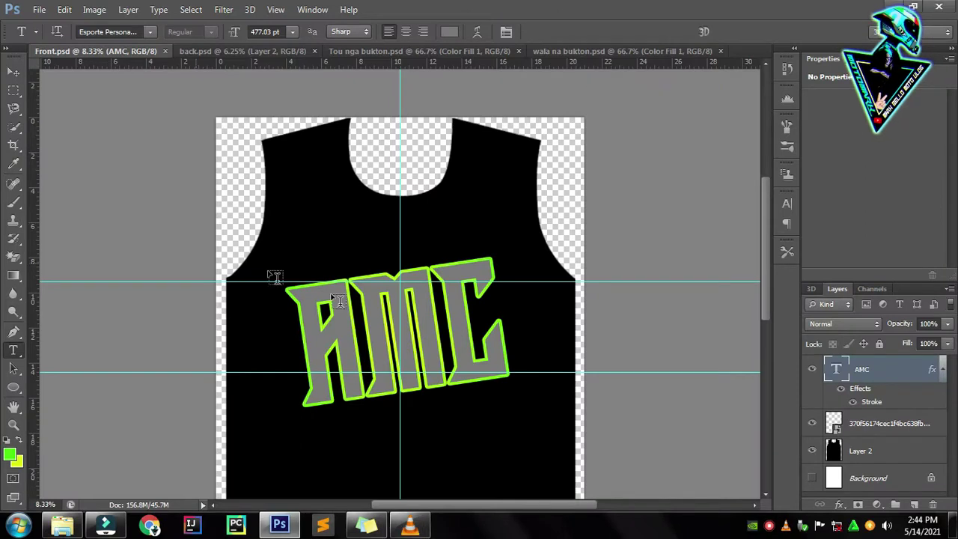
pyautogui.click(13, 71)
pyautogui.scroll(-2, 400, 299)
pyautogui.hotkey('ctrl', 't')
pyautogui.press('Return')
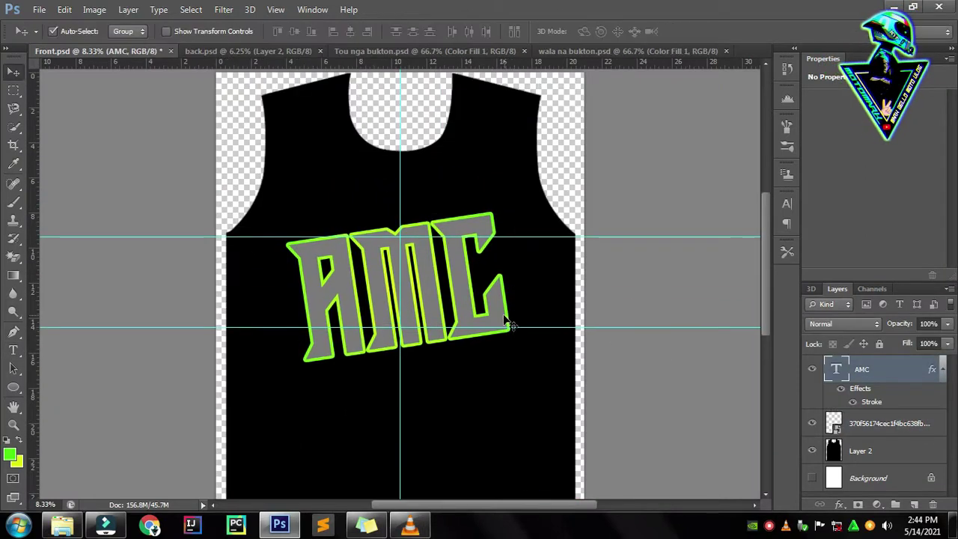
pyautogui.scroll(-3, 501, 383)
# - Switch from the sleeve document to back.psd, then minimize Photoshop to reach the file browser
pyautogui.click(419, 51)
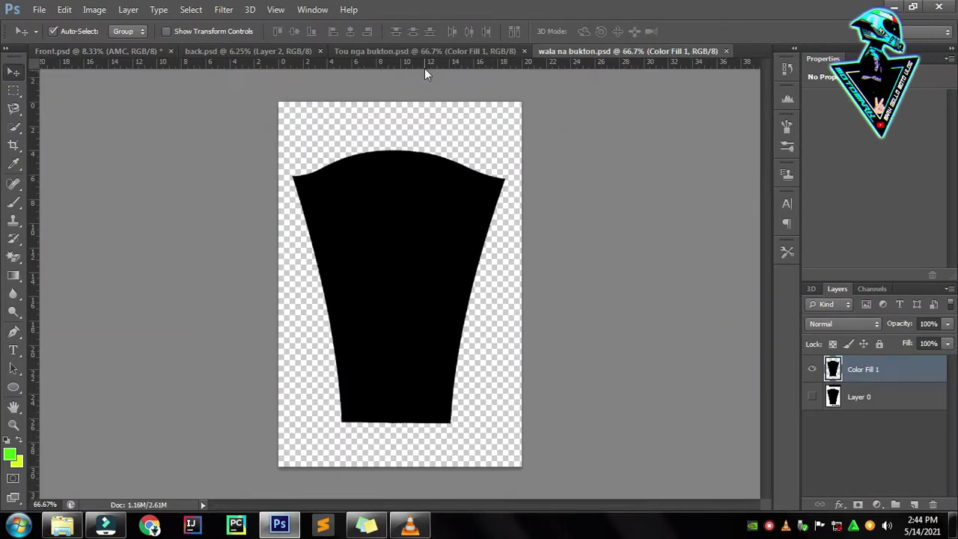
pyautogui.click(291, 53)
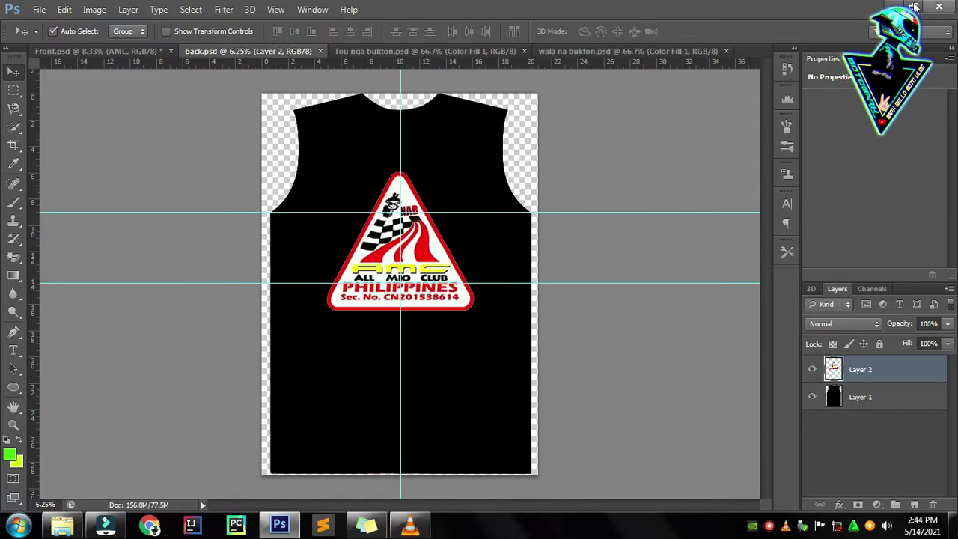
pyautogui.click(914, 7)
pyautogui.click(61, 524)
# - Browse D: to the AMC 2021 Jersey's Design folder, grouping files by date
pyautogui.doubleClick(276, 100)
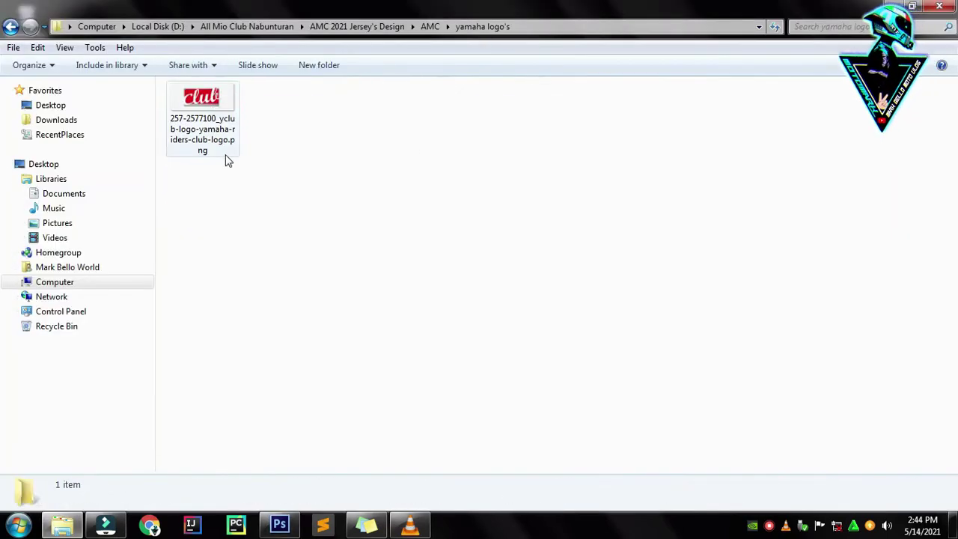
pyautogui.click(97, 26)
pyautogui.doubleClick(422, 120)
pyautogui.rightClick(598, 130)
pyautogui.click(675, 190)
pyautogui.doubleClick(224, 126)
pyautogui.doubleClick(410, 150)
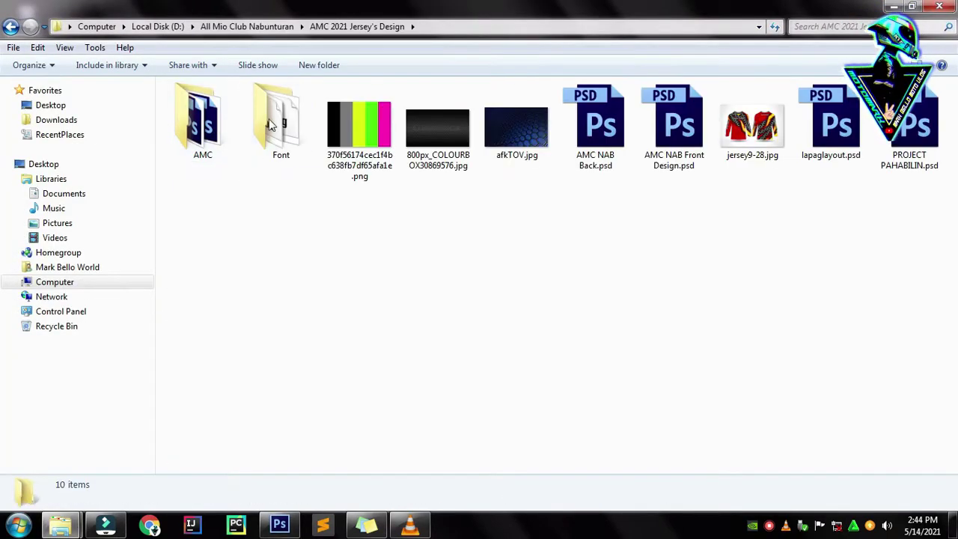
# - Locate and copy the Jersey files folder from Downloads
pyautogui.click(75, 124)
pyautogui.doubleClick(281, 120)
pyautogui.press('BackSpace')
pyautogui.click(67, 267)
pyautogui.hotkey('alt', 'Left')
# - Paste Jersey files into the AMC 2021 Jersey's Design folder and open PNG.png in Photoshop
pyautogui.click(54, 281)
pyautogui.doubleClick(417, 111)
pyautogui.doubleClick(224, 124)
pyautogui.doubleClick(224, 120)
pyautogui.rightClick(402, 159)
pyautogui.click(401, 152)
pyautogui.doubleClick(225, 101)
pyautogui.doubleClick(300, 143)
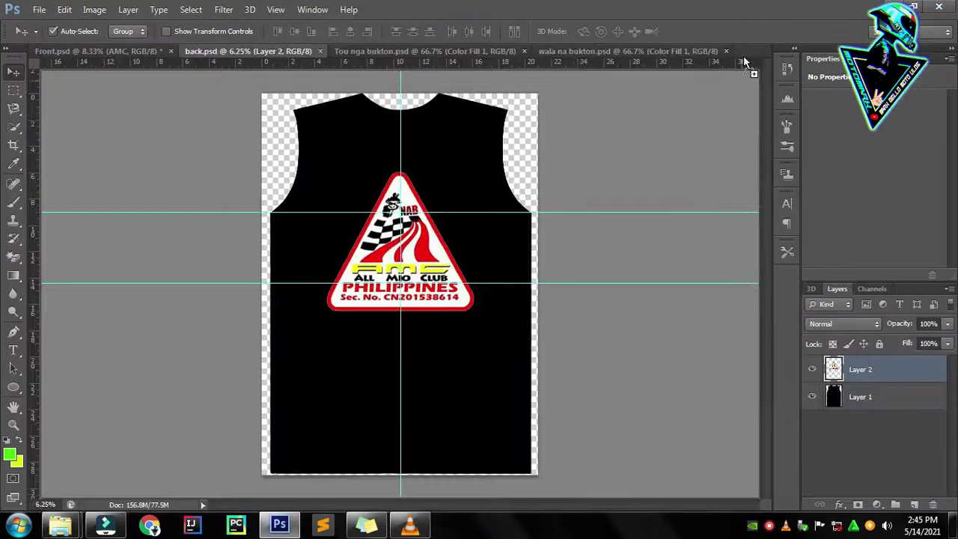
# - Nudge the badge logo up-left and keep the ruler units in inches
pyautogui.hotkey('ctrl', 't')
pyautogui.moveTo(494, 333); pyautogui.dragTo(469, 315)
pyautogui.press('Return')
pyautogui.hotkey('ctrl', 't')
pyautogui.press('Escape')
pyautogui.rightClick(438, 117)
pyautogui.rightClick(420, 63)
pyautogui.click(494, 90)
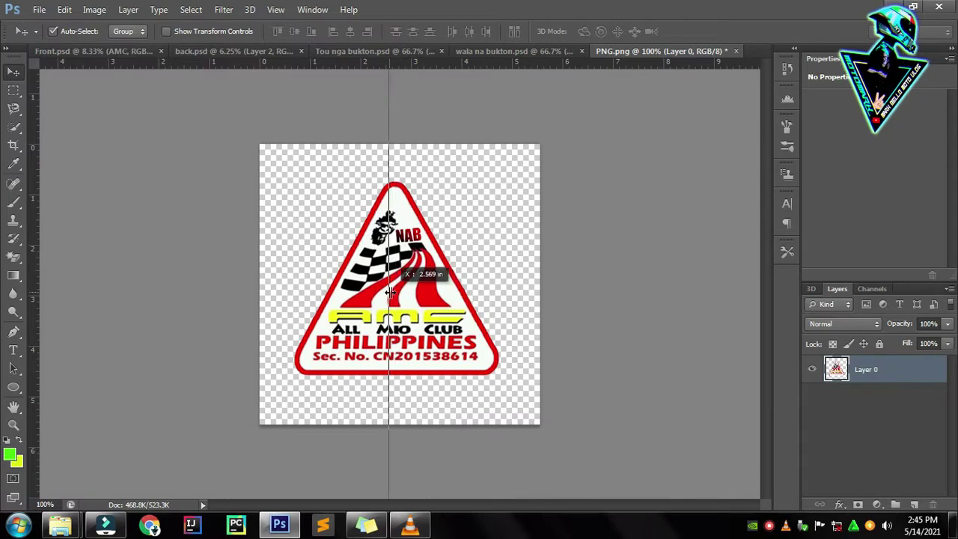
# - Add vertical and horizontal guides through the badge centre
pyautogui.moveTo(389, 292); pyautogui.dragTo(396, 292)
pyautogui.hotkey('ctrl', 't')
pyautogui.press('Escape')
pyautogui.moveTo(526, 61); pyautogui.dragTo(526, 289)
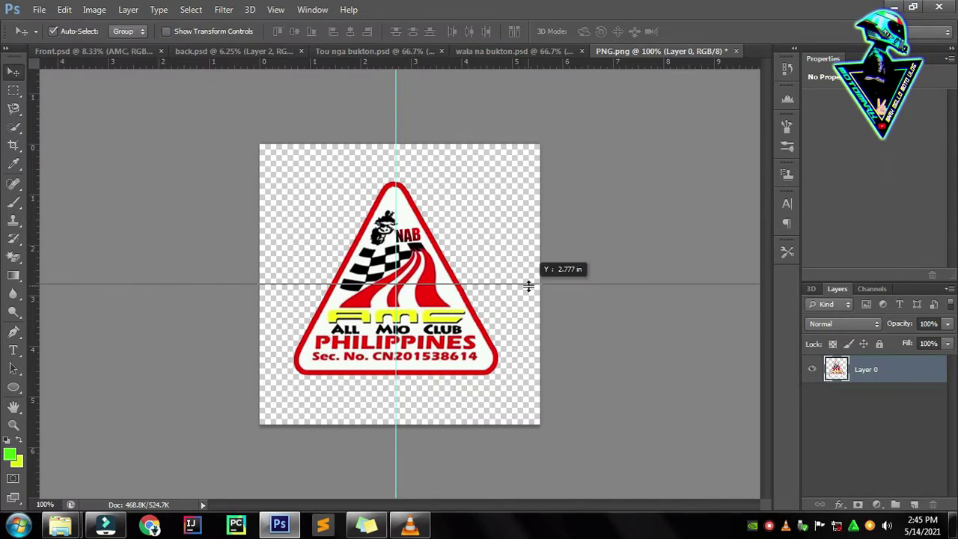
pyautogui.hotkey('ctrl', 't')
pyautogui.press('Escape')
# - Crop the image tightly around the triangular AMC badge
pyautogui.click(38, 9)
pyautogui.press('Escape')
pyautogui.press('c')
pyautogui.moveTo(533, 420); pyautogui.dragTo(513, 383)
pyautogui.moveTo(261, 147); pyautogui.dragTo(286, 185)
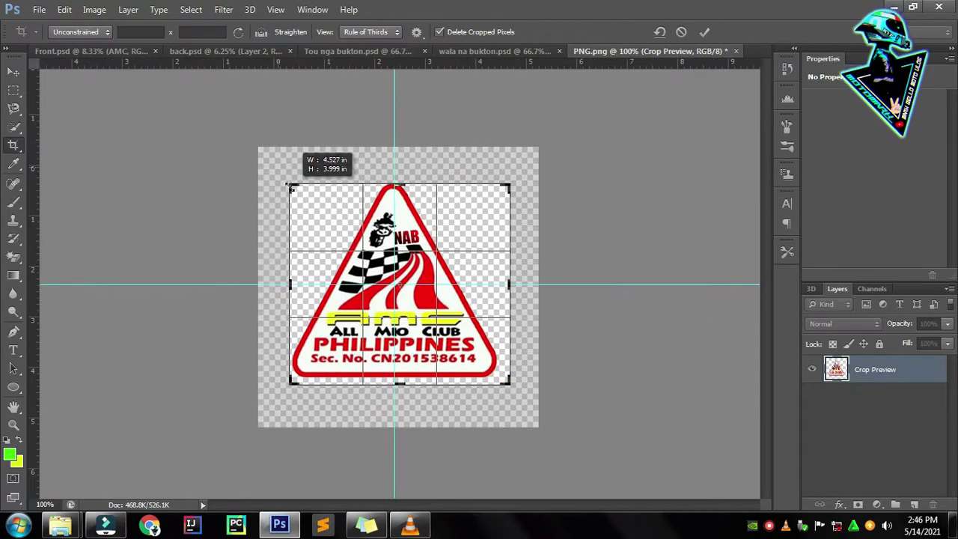
pyautogui.press('Return')
# - Save the cropped badge as a PNG file
pyautogui.click(38, 9)
pyautogui.click(194, 206)
pyautogui.doubleClick(204, 120)
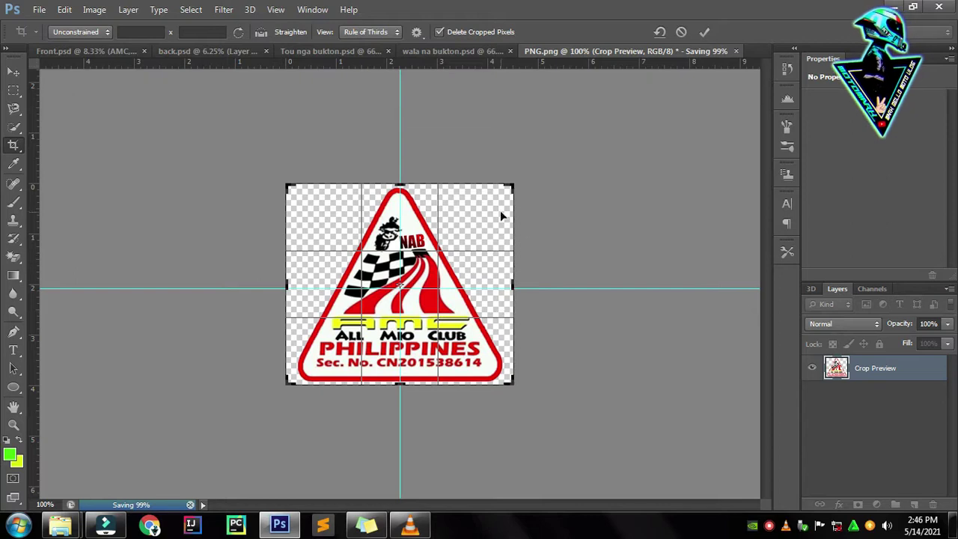
pyautogui.click(703, 32)
pyautogui.hotkey('ctrl', 'u')
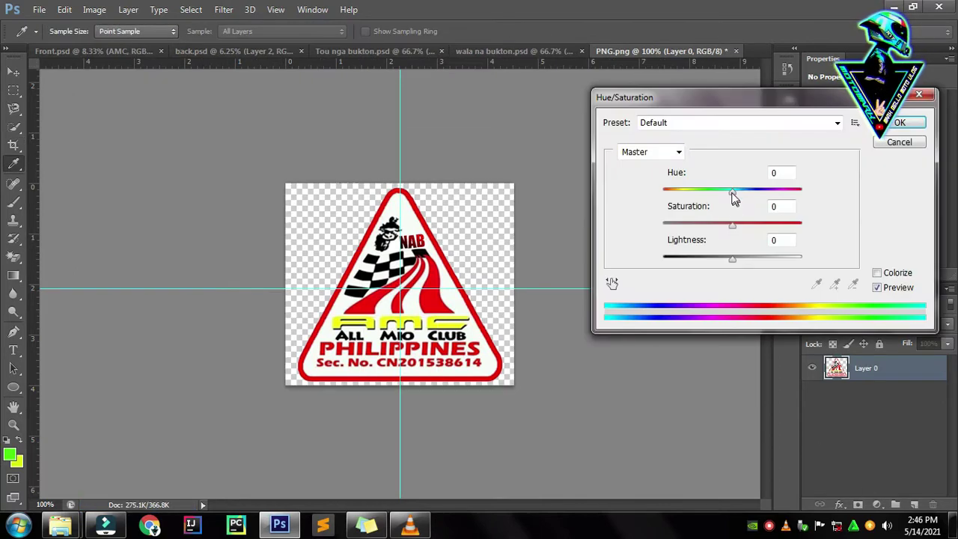
# - Set the badge's Hue/Saturation Hue to +63 for yellow, lightness at 0
pyautogui.moveTo(708, 196)
pyautogui.mouseDown()
pyautogui.moveTo(682, 193)
pyautogui.moveTo(773, 198)
pyautogui.moveTo(771, 207)
pyautogui.mouseUp()
pyautogui.moveTo(701, 259); pyautogui.dragTo(732, 258)
pyautogui.moveTo(732, 223)
pyautogui.mouseDown()
pyautogui.moveTo(663, 222)
pyautogui.moveTo(732, 222)
pyautogui.mouseUp()
pyautogui.moveTo(732, 189)
pyautogui.mouseDown()
pyautogui.moveTo(769, 190)
pyautogui.moveTo(775, 202)
pyautogui.mouseUp()
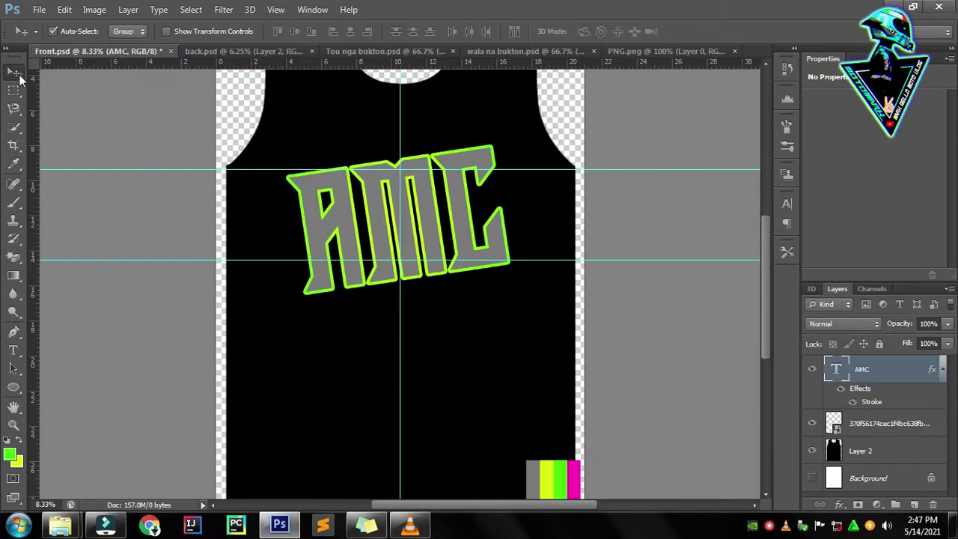
# - Duplicate the AMC text layer, add an empty layer, and group them as TEXT
pyautogui.hotkey('ctrl', 'j')
pyautogui.hotkey('ctrl', 't')
pyautogui.press('Return')
pyautogui.click(913, 504)
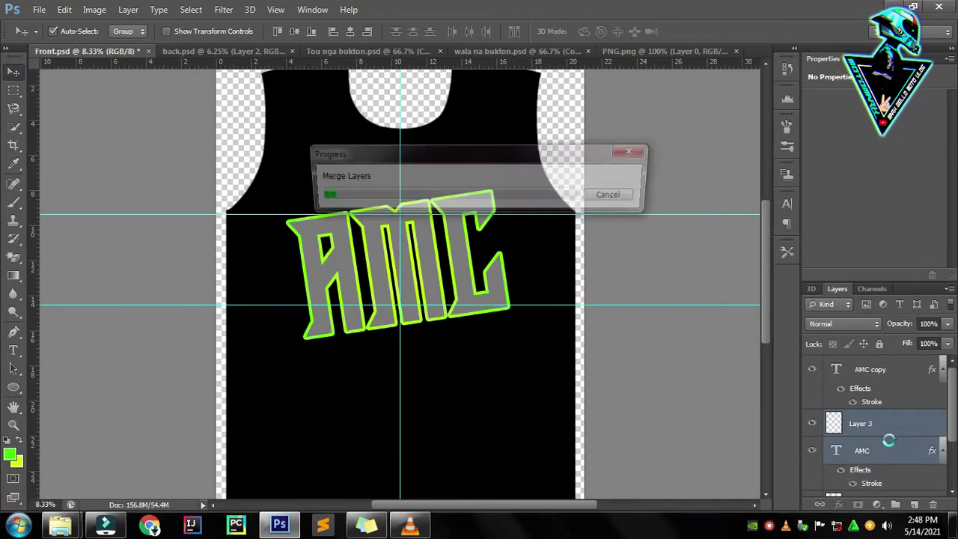
pyautogui.click(890, 450)
pyautogui.doubleClick(890, 450)
pyautogui.press('Escape')
pyautogui.hotkey('ctrl', 'g')
pyautogui.press('Return')
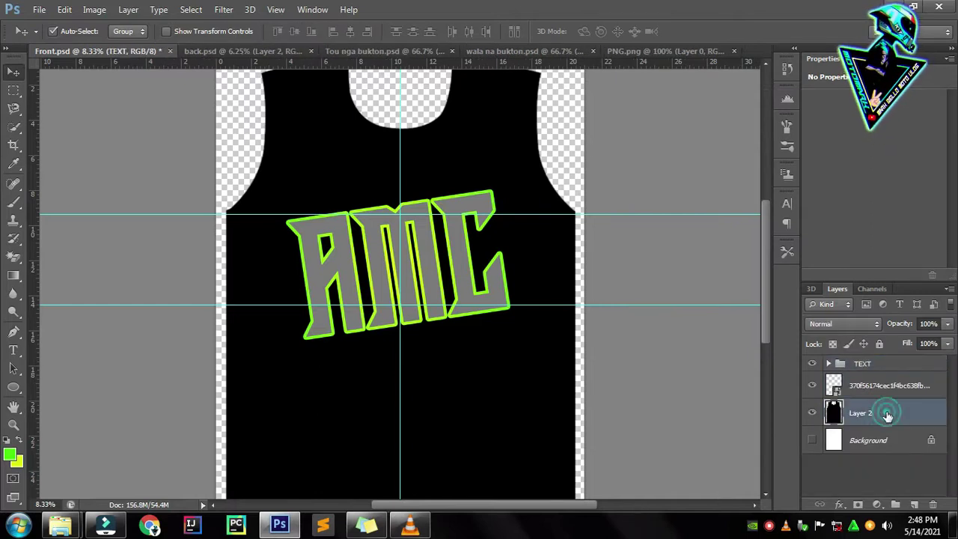
# - Merge the AMC lettering copy into Layer 3 and enlarge it
pyautogui.click(898, 447)
pyautogui.keyDown('shift'); pyautogui.click(897, 453); pyautogui.keyUp('shift')
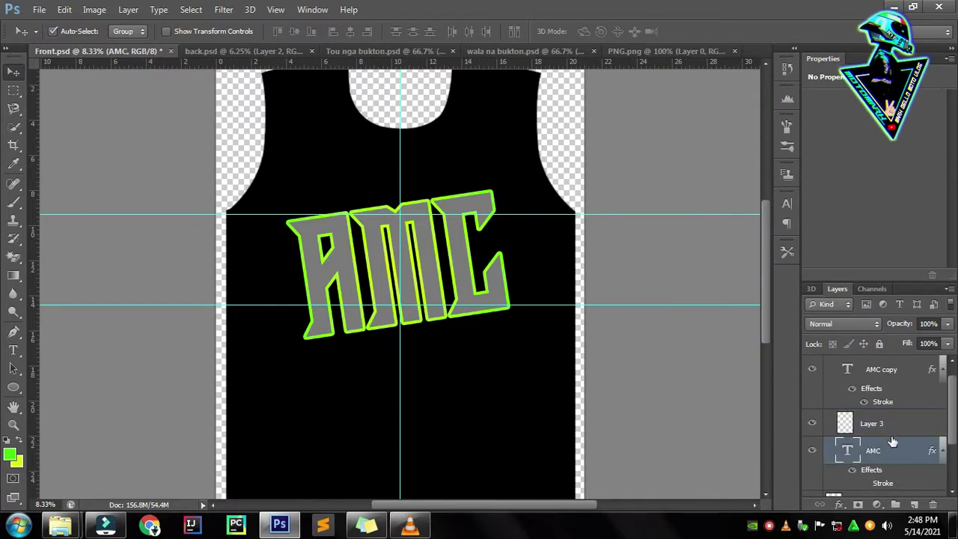
pyautogui.hotkey('ctrl', 'e')
pyautogui.hotkey('ctrl', 't')
pyautogui.moveTo(511, 190); pyautogui.dragTo(526, 193)
pyautogui.hotkey('ctrl', '+')
pyautogui.press('Return')
# - Step back in History and re-enlarge the merged lettering to about 110%
pyautogui.click(312, 9)
pyautogui.click(408, 202)
pyautogui.click(689, 98)
pyautogui.hotkey('ctrl', 't')
pyautogui.moveTo(560, 145); pyautogui.dragTo(591, 135)
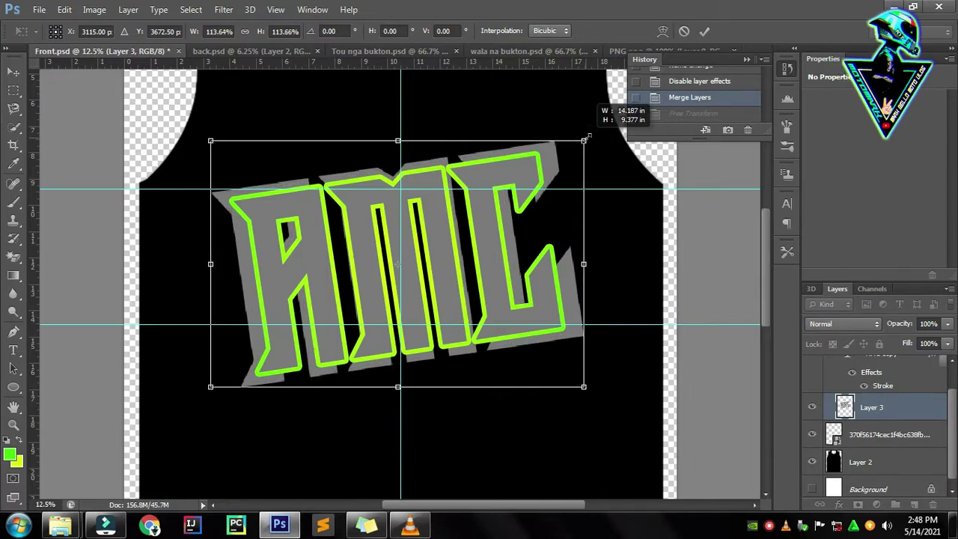
pyautogui.press('Return')
pyautogui.scroll(1, 365, 319)
pyautogui.scroll(1, 365, 319)
# - Add a green solid colour fill layer, then hide it
pyautogui.click(876, 503)
pyautogui.click(845, 76)
pyautogui.click(865, 122)
pyautogui.click(811, 406)
# - Give Layer 3 a white Color Overlay layer style
pyautogui.rightClick(845, 434)
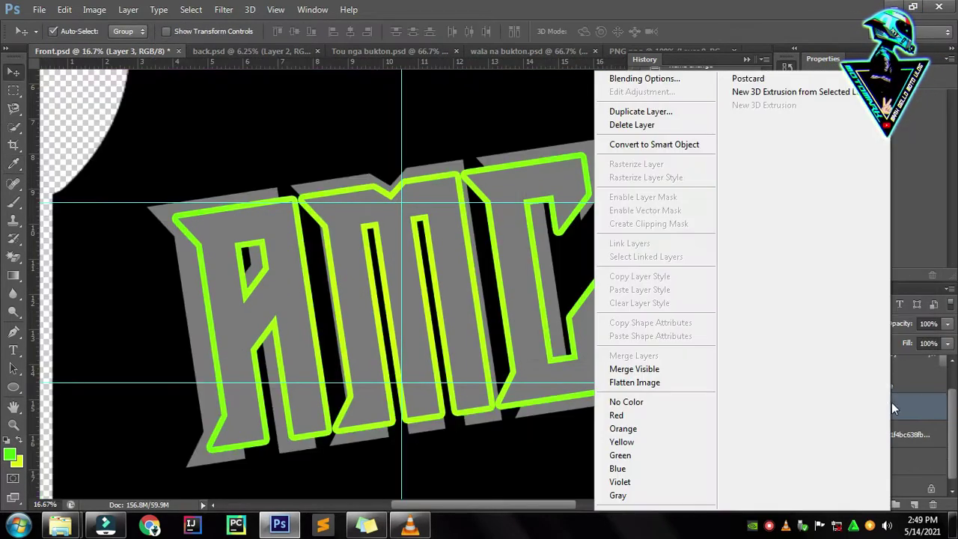
pyautogui.click(620, 79)
pyautogui.click(561, 327)
pyautogui.click(823, 143)
pyautogui.click(295, 319)
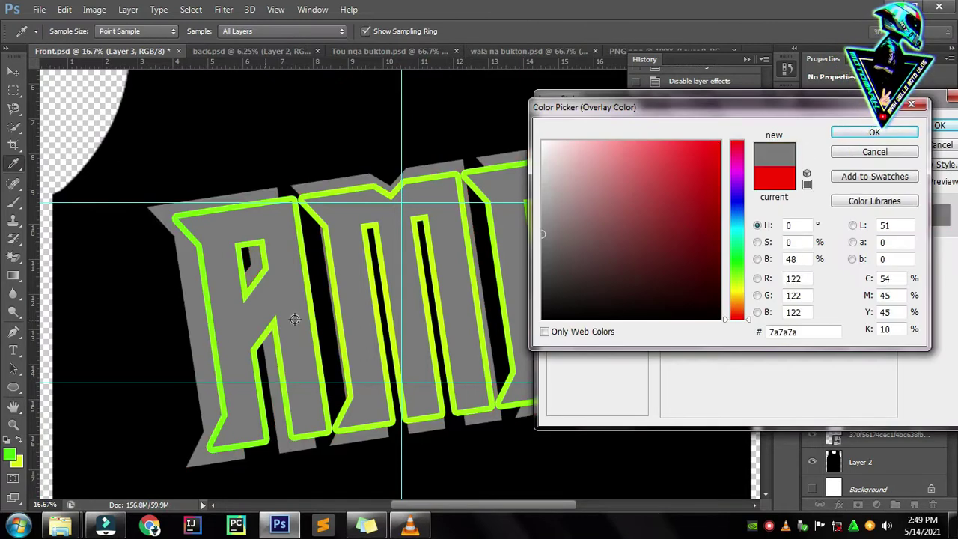
pyautogui.click(492, 154)
pyautogui.press('Return')
pyautogui.press('Return')
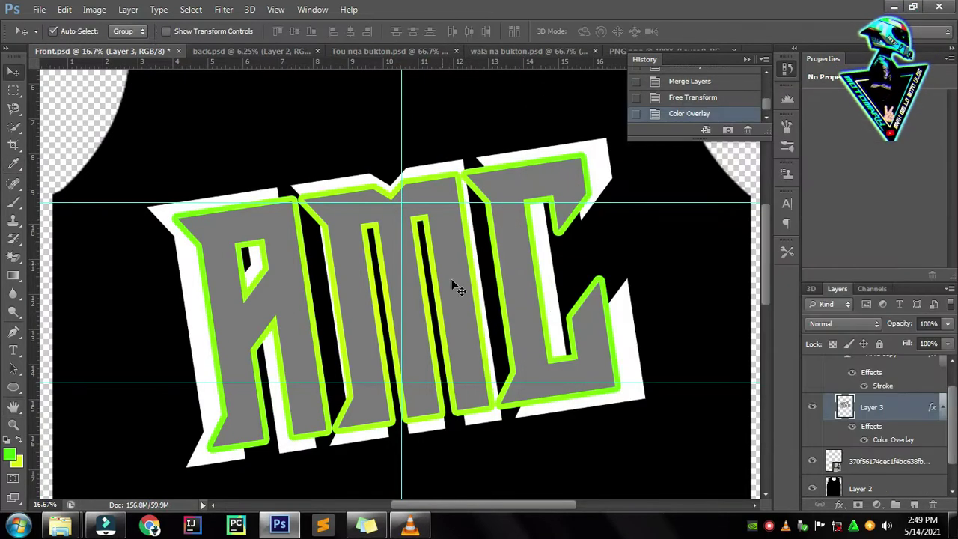
# - Verify Layer 3's colour overlay settings and save Front.psd
pyautogui.scroll(2, 398, 336)
pyautogui.rightClick(897, 408)
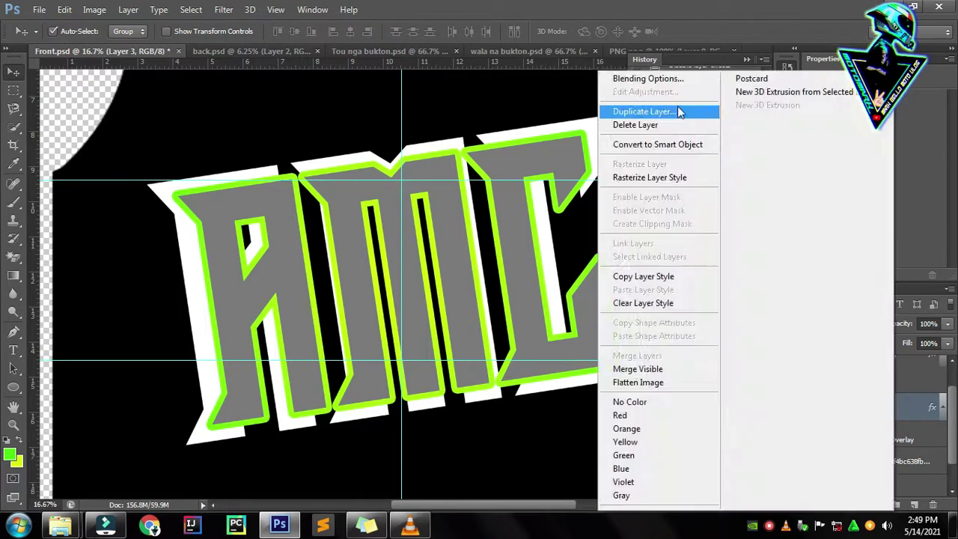
pyautogui.click(642, 74)
pyautogui.click(551, 387)
pyautogui.press('Return')
pyautogui.scroll(2, 536, 262)
pyautogui.scroll(-1, 537, 267)
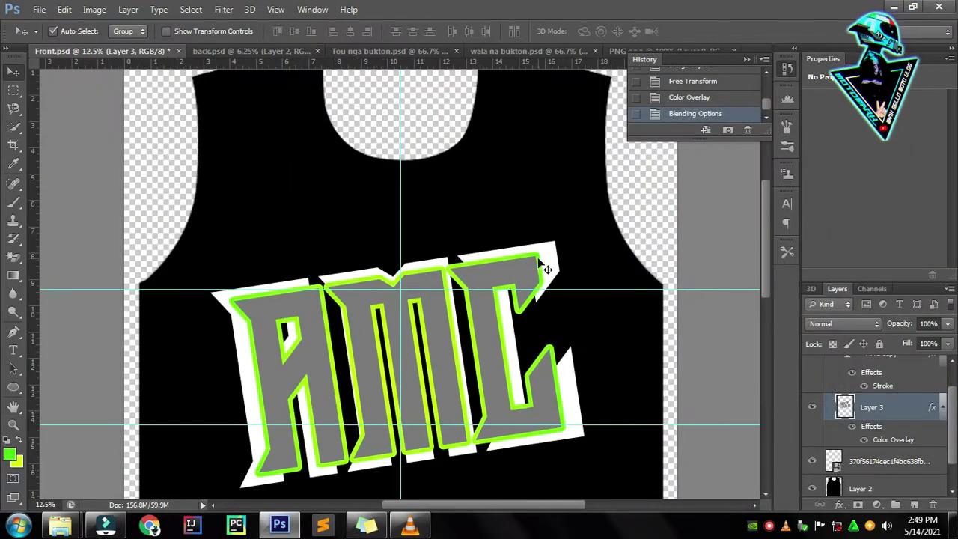
pyautogui.scroll(3, 380, 364)
pyautogui.scroll(-3, 380, 363)
pyautogui.hotkey('ctrl', 's')
pyautogui.scroll(-1, 381, 364)
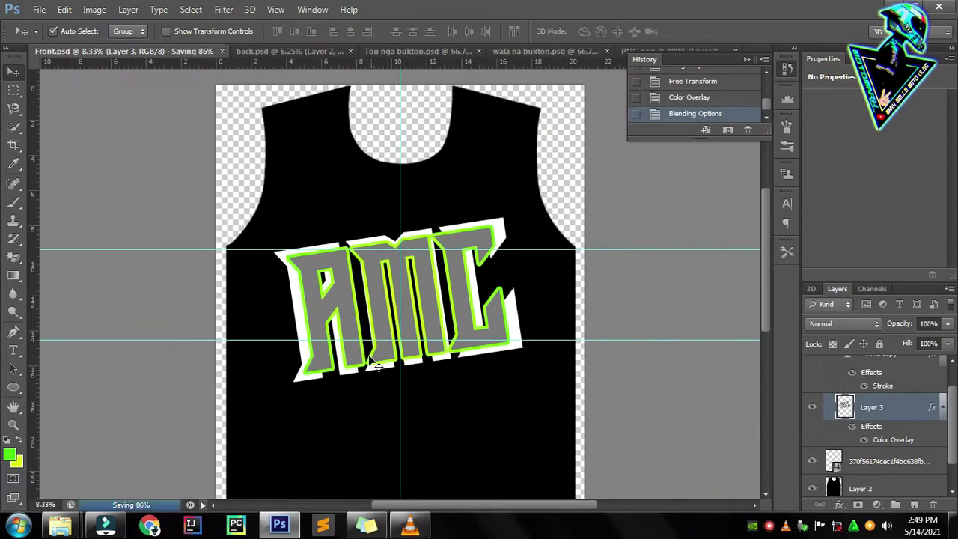
# - Change the AMC text fill colour to black inside its green outline
pyautogui.scroll(-5, 431, 378)
pyautogui.scroll(-2, 351, 389)
pyautogui.scroll(4, 262, 393)
pyautogui.scroll(-1, 247, 359)
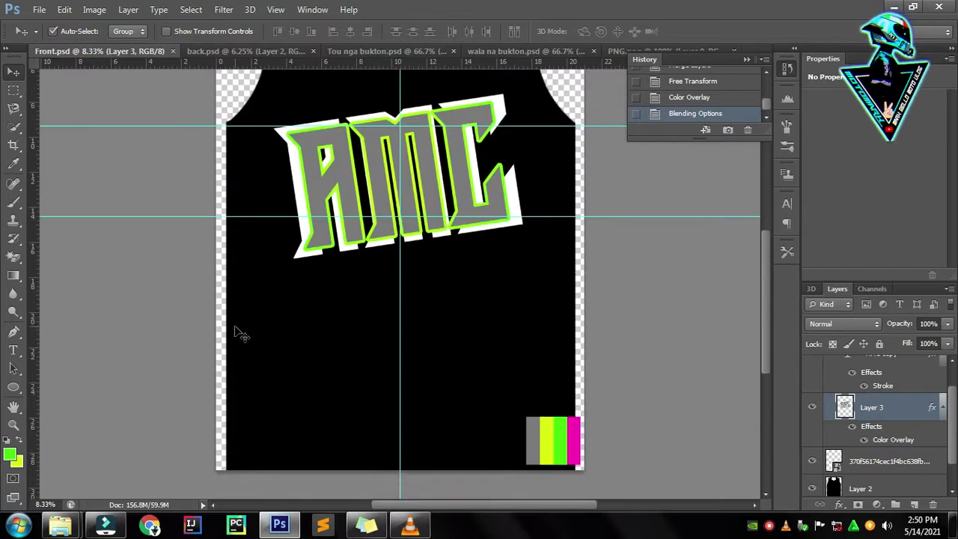
pyautogui.scroll(3, 524, 247)
pyautogui.scroll(-1, 527, 247)
pyautogui.scroll(1, 516, 243)
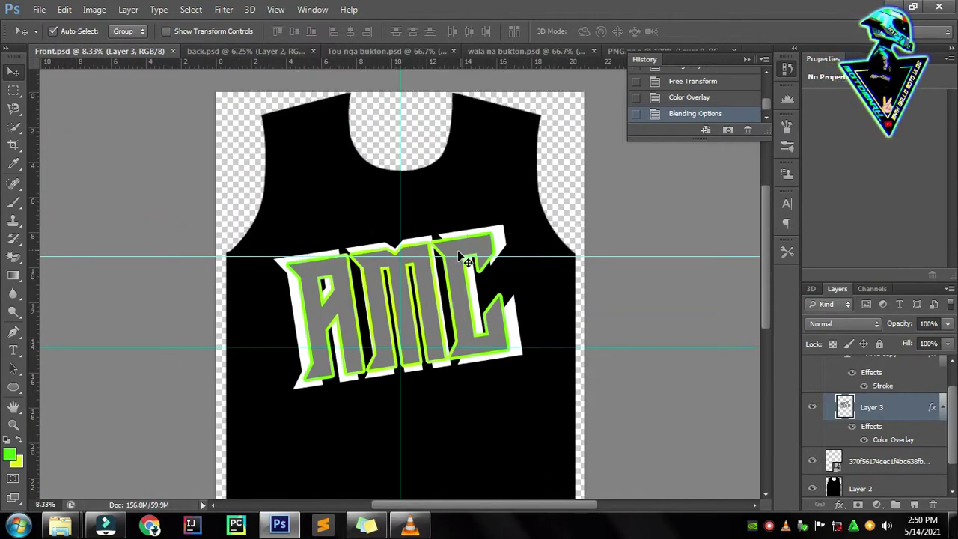
pyautogui.scroll(-2, 498, 241)
pyautogui.scroll(1, 368, 266)
pyautogui.doubleClick(368, 266)
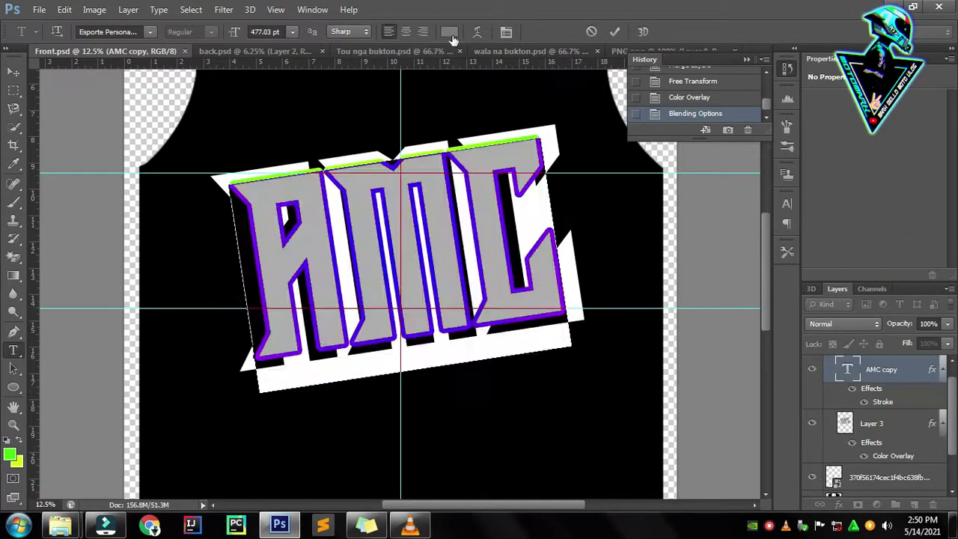
pyautogui.click(449, 31)
pyautogui.click(874, 131)
pyautogui.click(614, 32)
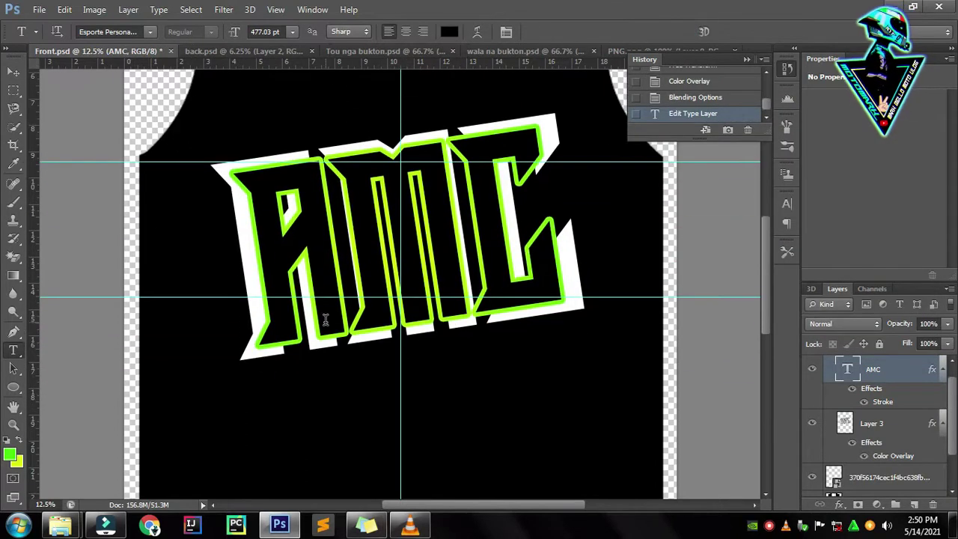
# - Add a new empty Layer 4 above the TEXT group
pyautogui.scroll(-1, 182, 277)
pyautogui.scroll(2, 181, 278)
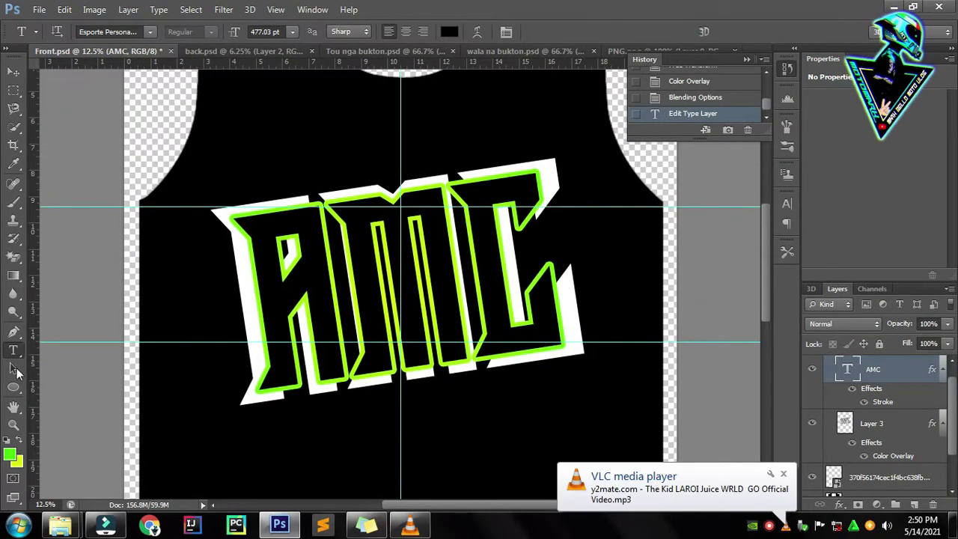
pyautogui.click(916, 504)
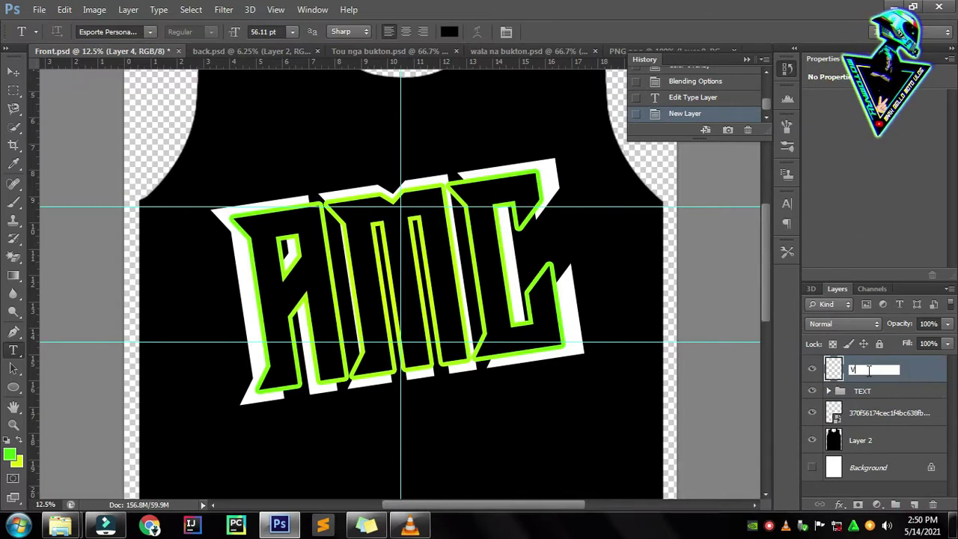
# - Start a trial Pen path at the jersey's left edge, then clear it
pyautogui.scroll(2, 277, 294)
pyautogui.press('o')
pyautogui.scroll(-5, 203, 380)
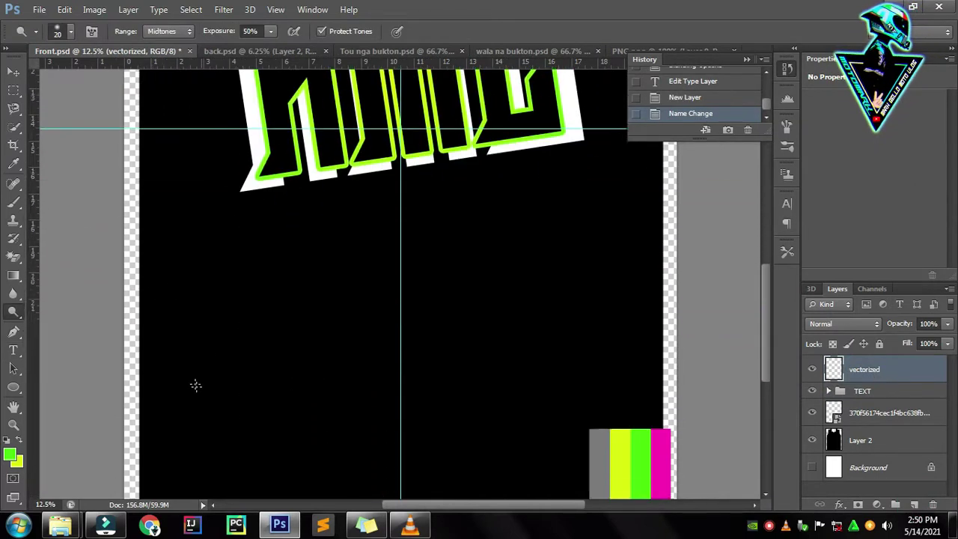
pyautogui.click(141, 308)
pyautogui.press('p')
pyautogui.click(142, 302)
pyautogui.scroll(1, 176, 337)
pyautogui.click(235, 323)
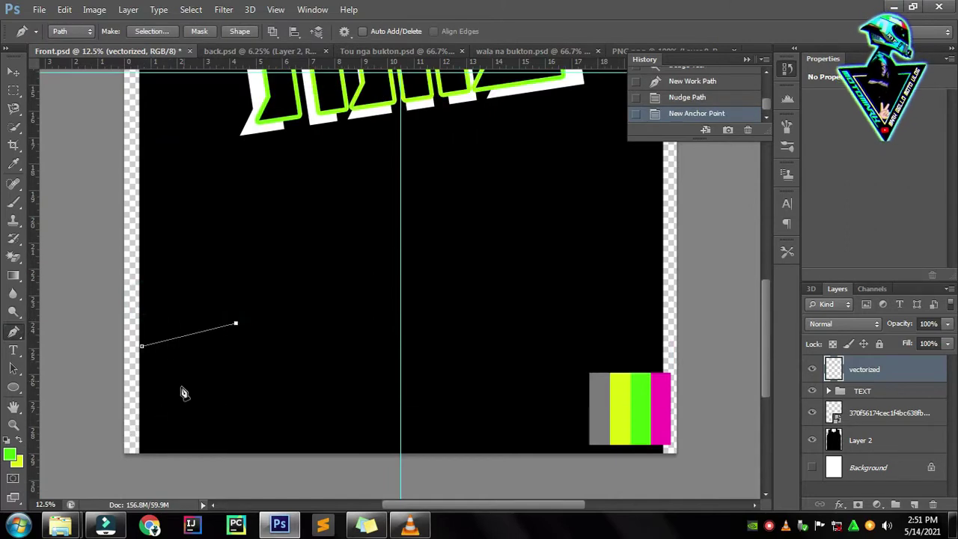
pyautogui.press('BackSpace')
pyautogui.scroll(1, 217, 395)
pyautogui.press('BackSpace')
pyautogui.scroll(1, 434, 344)
# - Move the 370f swatch layer to the top, rename it COLOR CODE and hide it
pyautogui.press('v')
pyautogui.moveTo(890, 413); pyautogui.dragTo(898, 366)
pyautogui.doubleClick(894, 369)
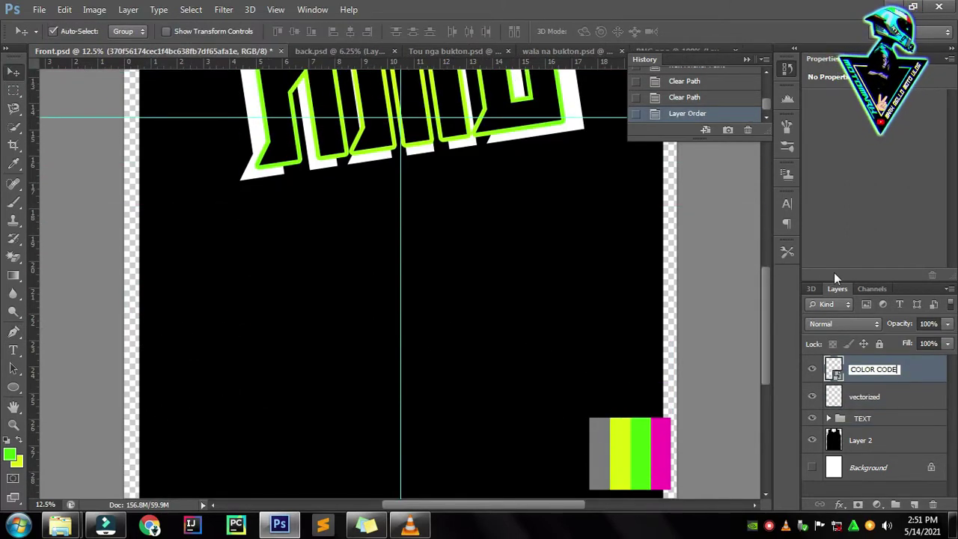
pyautogui.press('Return')
pyautogui.click(812, 369)
pyautogui.scroll(-1, 599, 427)
pyautogui.scroll(2, 591, 389)
pyautogui.scroll(3, 581, 352)
pyautogui.scroll(1, 524, 254)
# - Select the layer below COLOR CODE, return to the Pen tool and clear a stray path
pyautogui.press('i')
pyautogui.press('p')
pyautogui.hotkey('alt', '[')
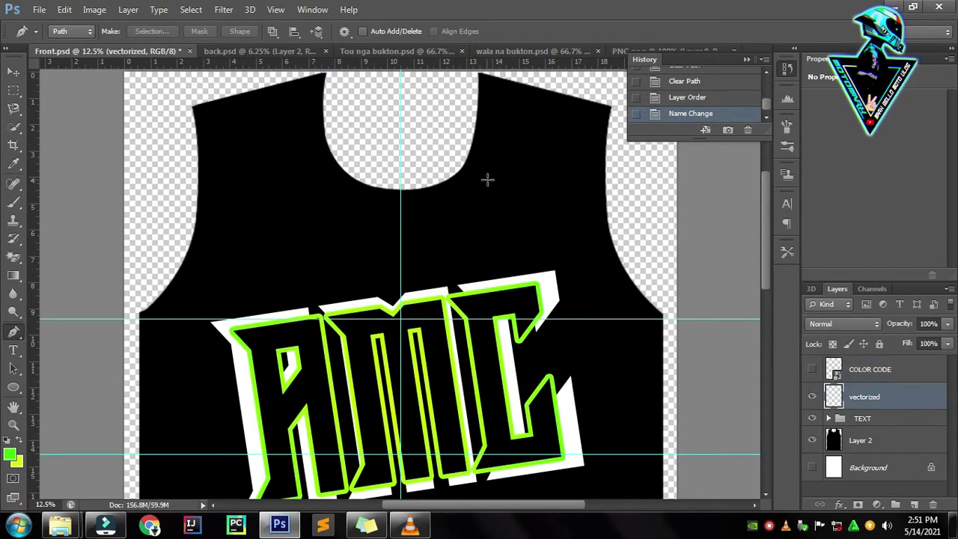
pyautogui.scroll(2, 299, 187)
pyautogui.scroll(-1, 225, 224)
pyautogui.click(197, 247)
pyautogui.press('Delete')
# - Start a path below the left shoulder, then delete the unfinished work path
pyautogui.click(196, 241)
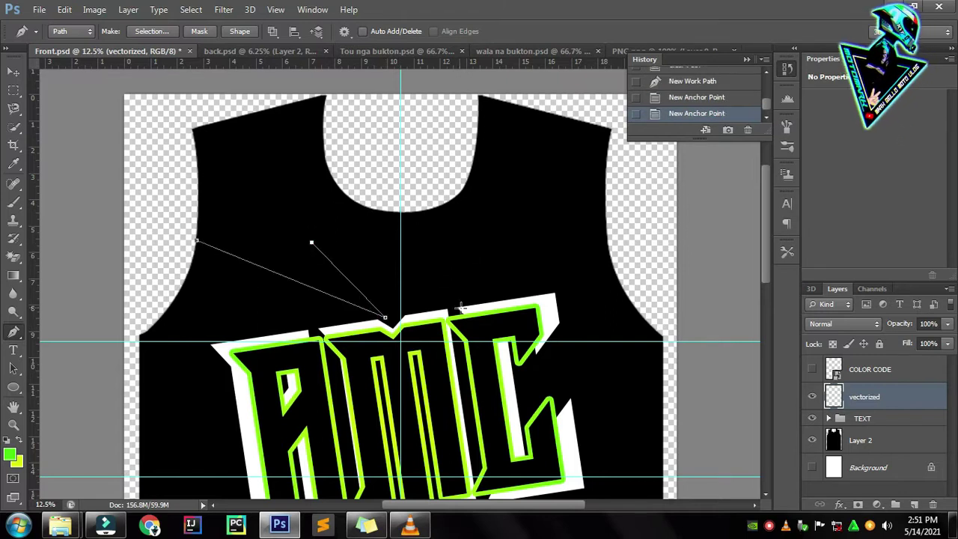
pyautogui.click(420, 223)
pyautogui.press('Delete')
pyautogui.scroll(-1, 427, 226)
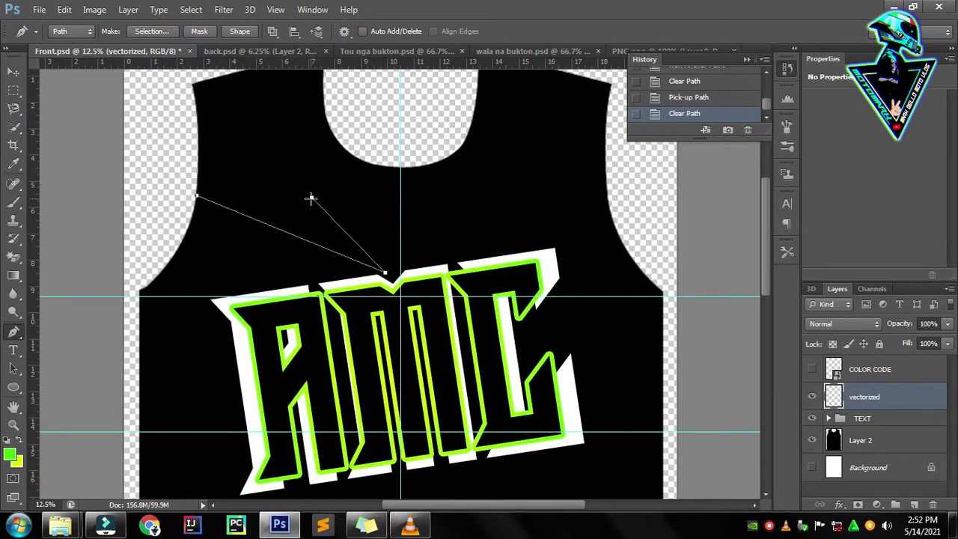
pyautogui.scroll(-1, 297, 208)
pyautogui.press('Delete')
pyautogui.scroll(2, 209, 172)
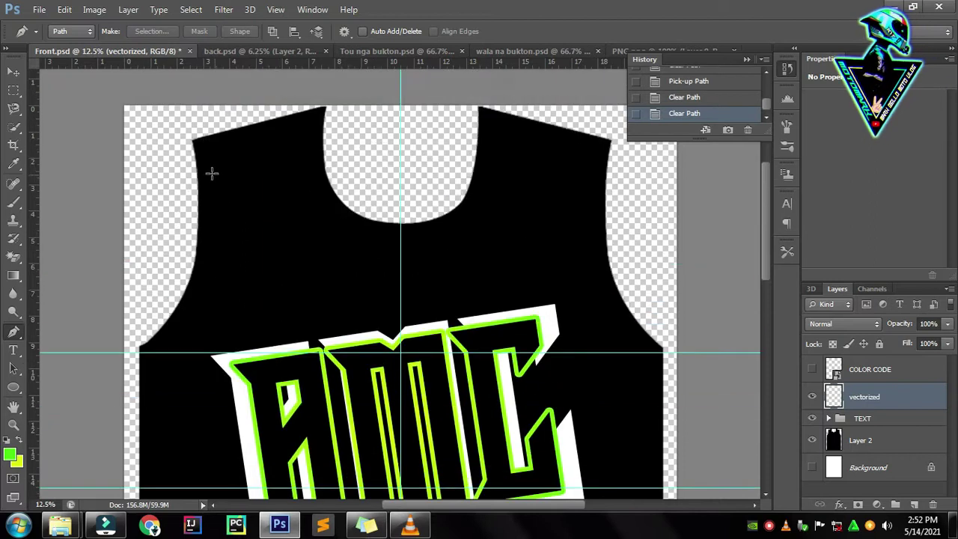
pyautogui.scroll(-3, 300, 299)
pyautogui.scroll(-6, 367, 381)
# - Trace the band's zigzag from the canvas's lower-left corner toward the page centre
pyautogui.click(140, 395)
pyautogui.click(414, 271)
pyautogui.click(312, 336)
pyautogui.press('Delete')
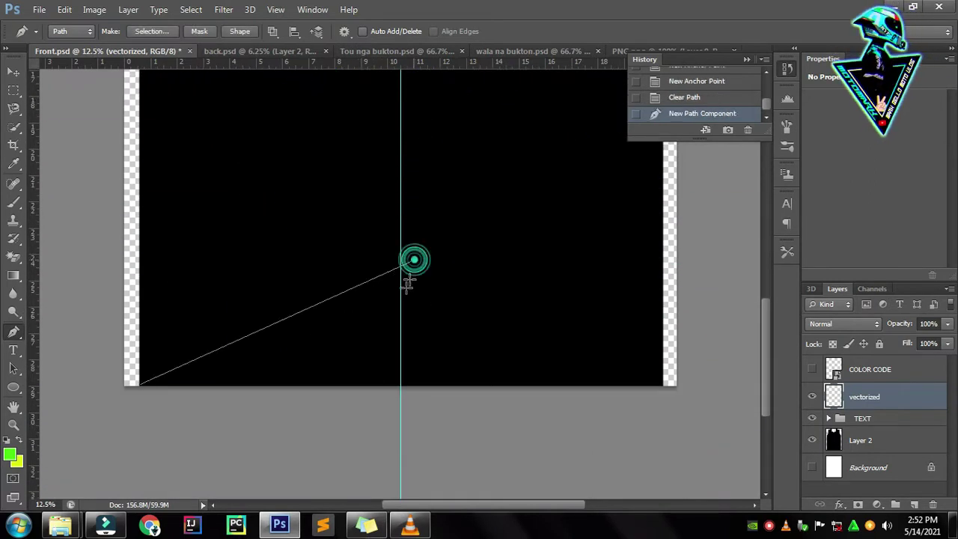
pyautogui.click(402, 307)
pyautogui.scroll(1, 566, 295)
pyautogui.click(589, 306)
pyautogui.press('Delete')
pyautogui.click(400, 363)
# - Finish the band path past the right edge and below the canvas, closing it at the start
pyautogui.scroll(1, 500, 294)
pyautogui.click(513, 341)
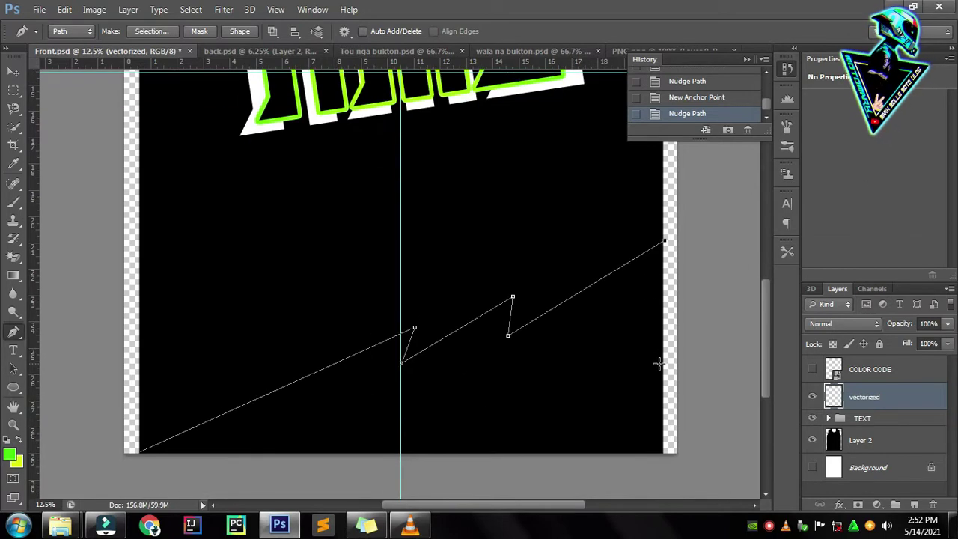
pyautogui.scroll(-1, 656, 363)
pyautogui.scroll(-1, 656, 364)
pyautogui.click(673, 410)
pyautogui.click(481, 432)
pyautogui.click(326, 443)
pyautogui.click(158, 400)
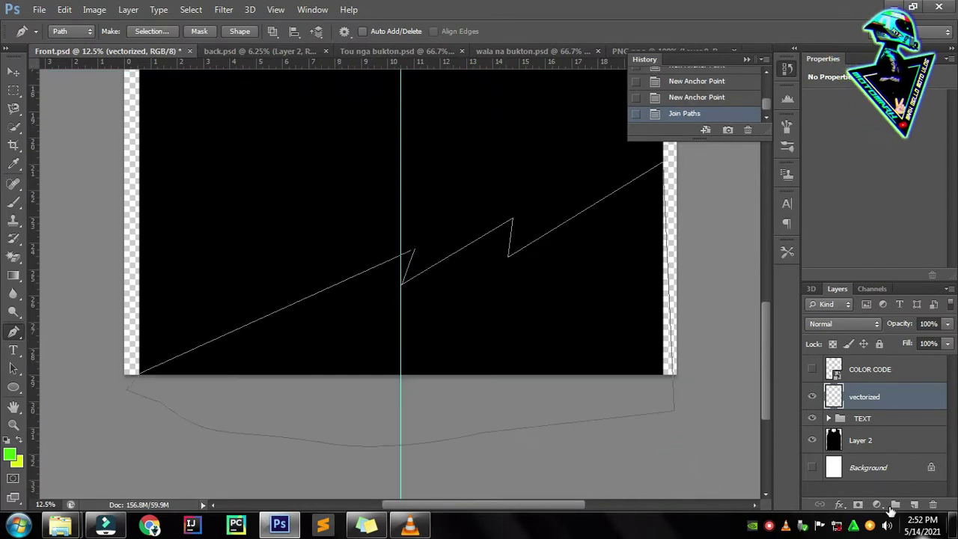
# - Fill the band with a yellow-green d9ff03 Solid Color layer, then undo and delete it
pyautogui.click(877, 506)
pyautogui.click(842, 202)
pyautogui.click(21, 458)
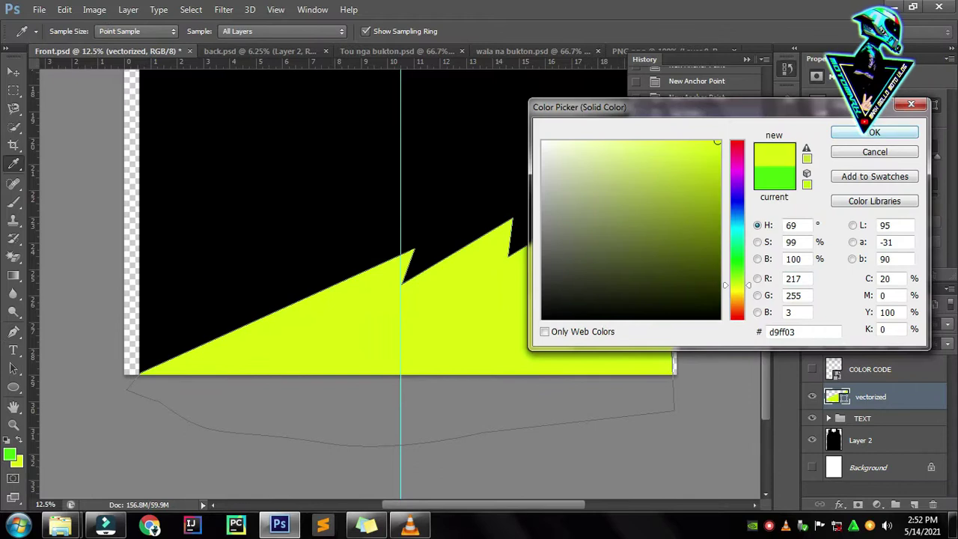
pyautogui.click(874, 131)
pyautogui.scroll(1, 624, 268)
pyautogui.scroll(1, 624, 267)
pyautogui.scroll(-1, 624, 267)
pyautogui.hotkey('ctrl', 'z')
pyautogui.hotkey('ctrl', 'z')
pyautogui.press('Delete')
pyautogui.scroll(2, 210, 224)
pyautogui.scroll(3, 210, 224)
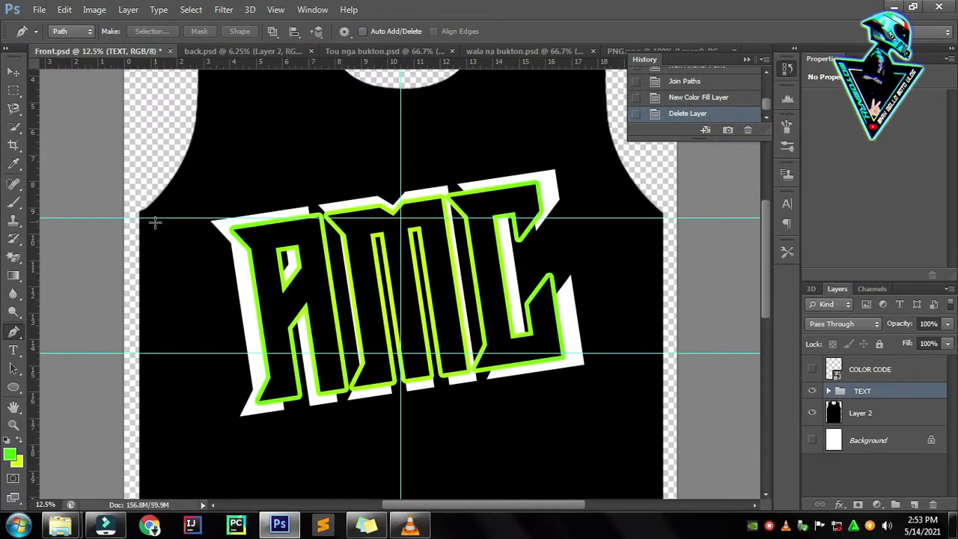
# - Start a path beside the lettering, then clear the stray path
pyautogui.scroll(1, 159, 232)
pyautogui.scroll(4, 202, 243)
pyautogui.click(196, 214)
pyautogui.press('Delete')
pyautogui.scroll(-2, 255, 286)
pyautogui.scroll(-3, 648, 280)
pyautogui.scroll(-1, 609, 238)
# - Trace anchors from right of the C to the jersey's right edge and close the outline
pyautogui.click(578, 250)
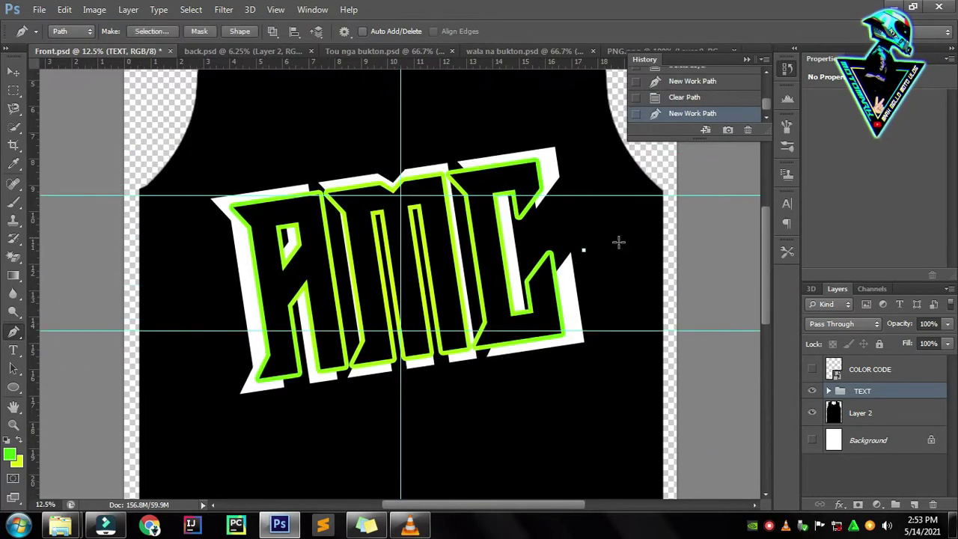
pyautogui.hotkey('ctrl', '+')
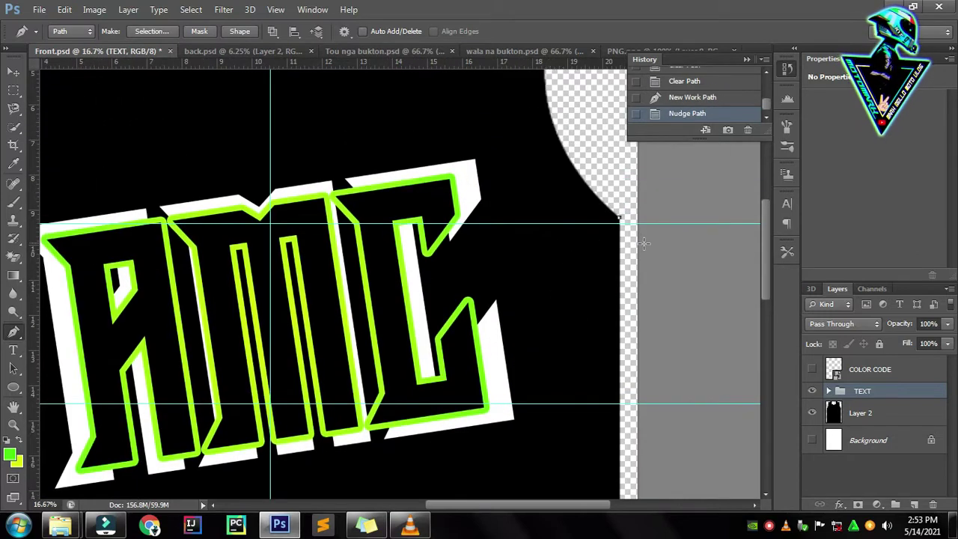
pyautogui.scroll(-3, 557, 308)
pyautogui.click(524, 367)
pyautogui.scroll(-3, 449, 393)
pyautogui.click(383, 336)
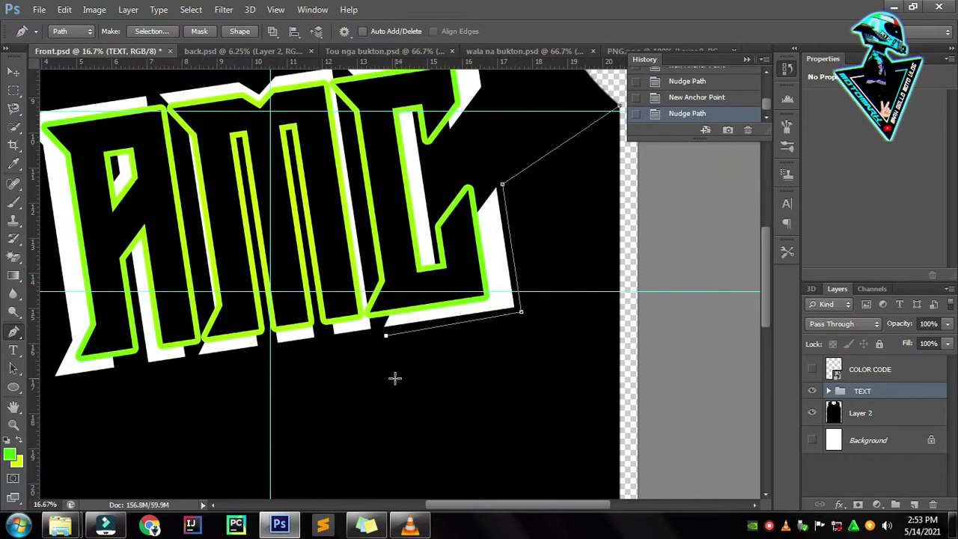
pyautogui.scroll(-4, 407, 344)
pyautogui.click(534, 378)
pyautogui.scroll(3, 554, 314)
pyautogui.scroll(3, 598, 209)
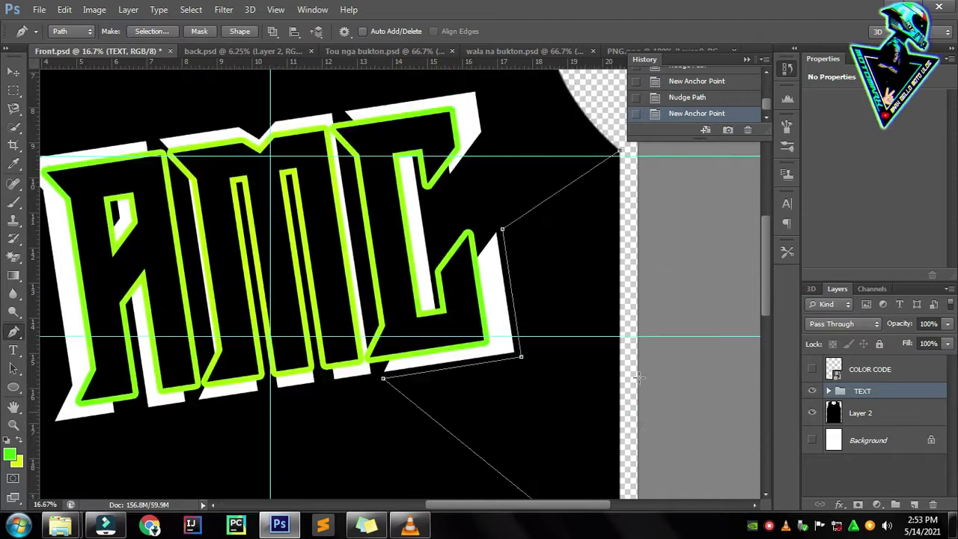
pyautogui.click(619, 156)
pyautogui.scroll(-1, 769, 370)
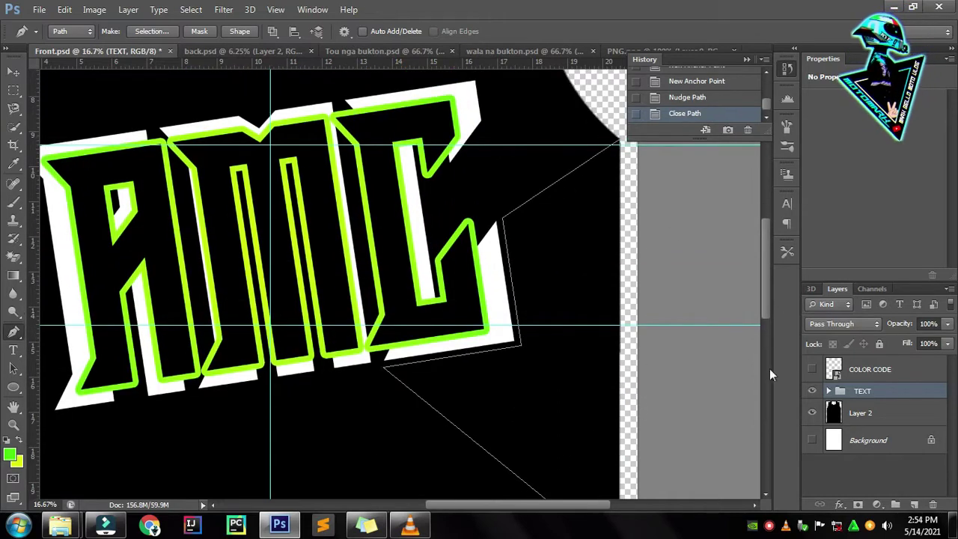
# - Create and rename a new layer, cancel a first Solid Color fill, and undo the rename
pyautogui.click(913, 505)
pyautogui.doubleClick(862, 397)
pyautogui.write('OR')
pyautogui.press('Return')
pyautogui.click(878, 505)
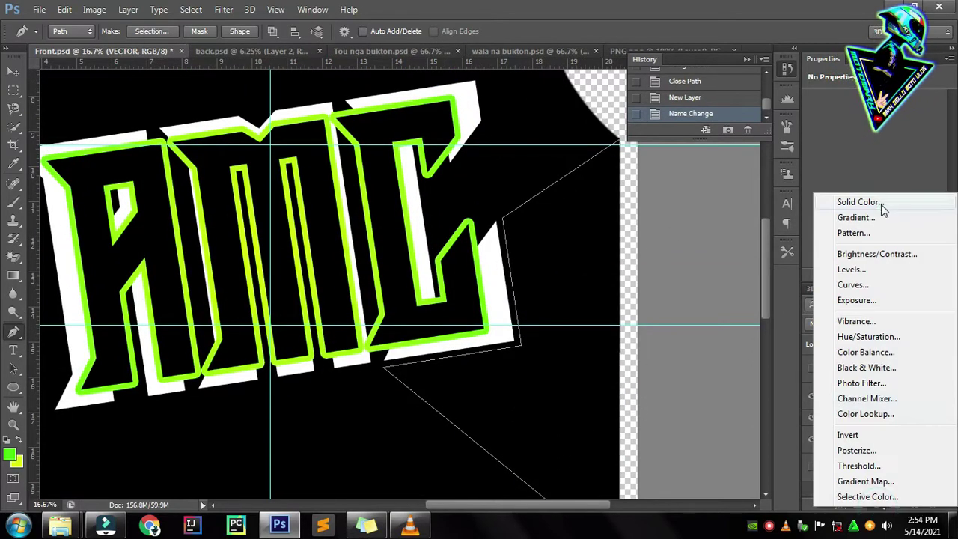
pyautogui.click(868, 204)
pyautogui.press('Escape')
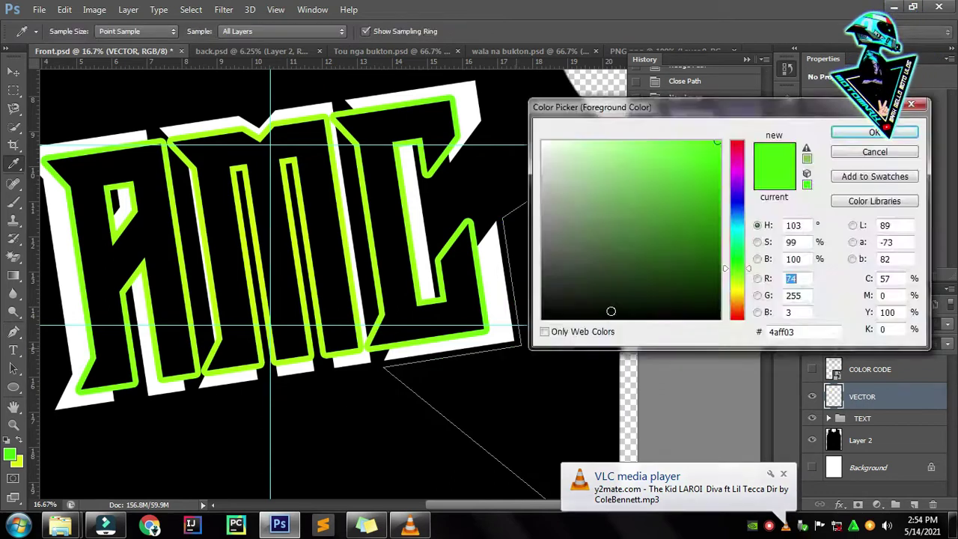
pyautogui.hotkey('ctrl', 'z')
# - Fill the outline with yellow-green d9ff03 and save the document
pyautogui.click(878, 505)
pyautogui.click(868, 200)
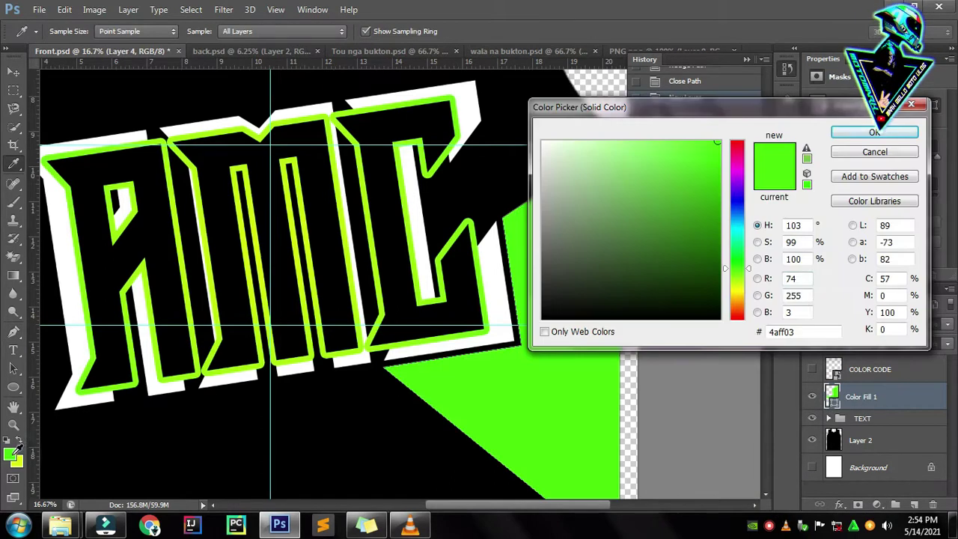
pyautogui.click(874, 133)
pyautogui.press('p')
pyautogui.hotkey('ctrl', '-')
pyautogui.hotkey('ctrl', '-')
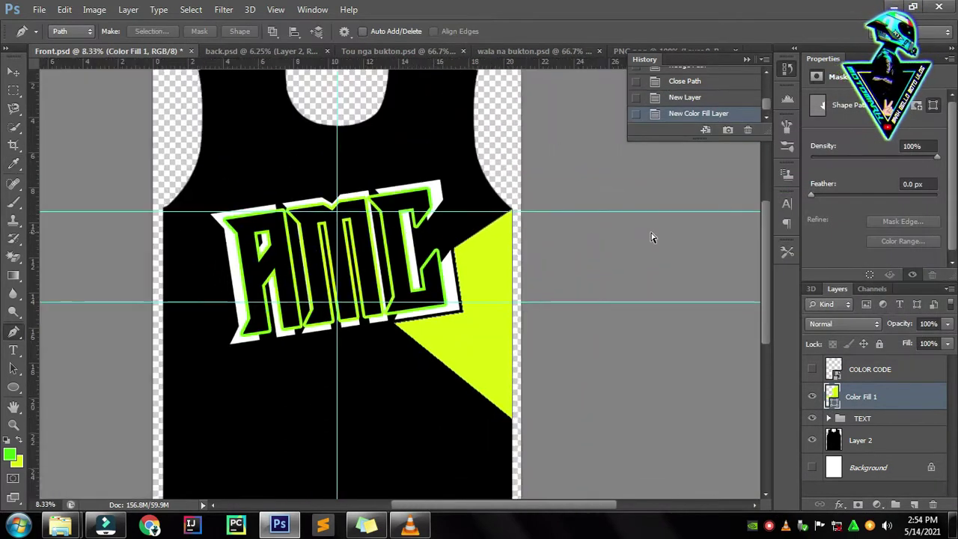
pyautogui.hotkey('ctrl', 's')
pyautogui.hotkey('ctrl', '+')
pyautogui.hotkey('ctrl', '+')
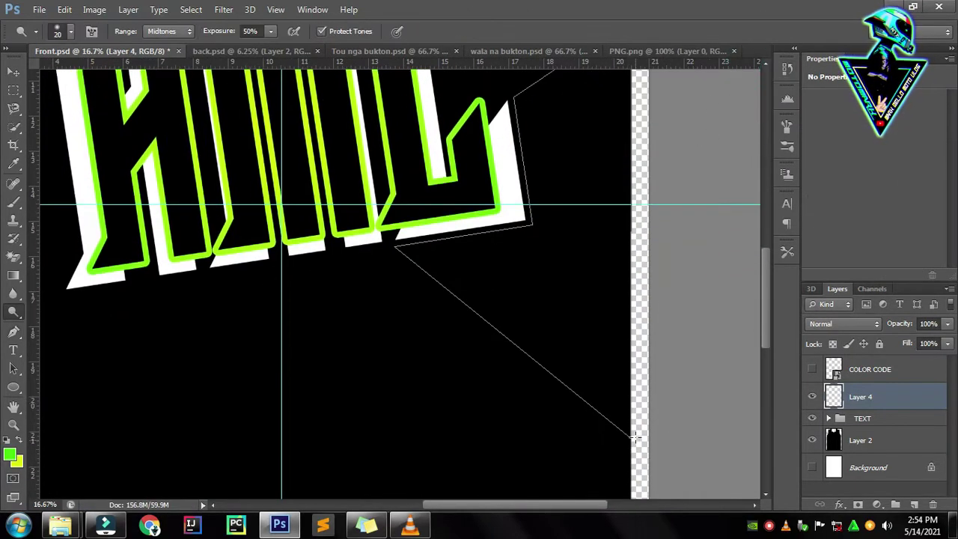
# - Add another yellow-green Solid Color fill, then delete it and start a new outline beside the C
pyautogui.press('p')
pyautogui.scroll(3, 640, 427)
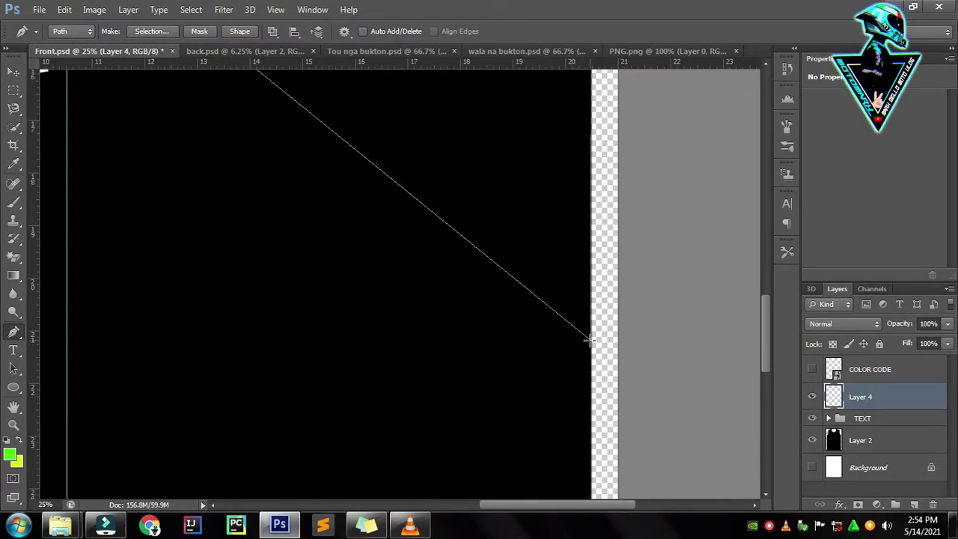
pyautogui.scroll(-1, 590, 336)
pyautogui.click(880, 504)
pyautogui.click(845, 198)
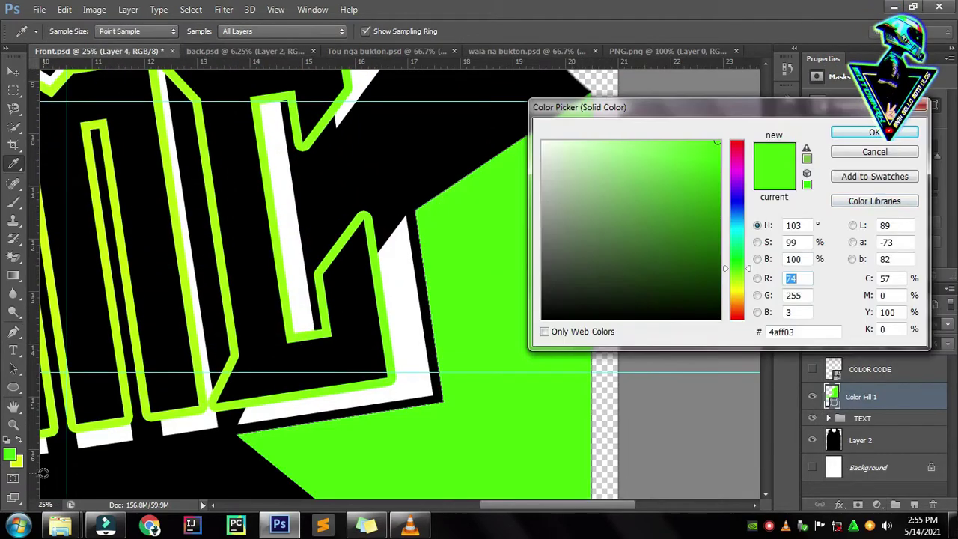
pyautogui.click(737, 285)
pyautogui.press('Return')
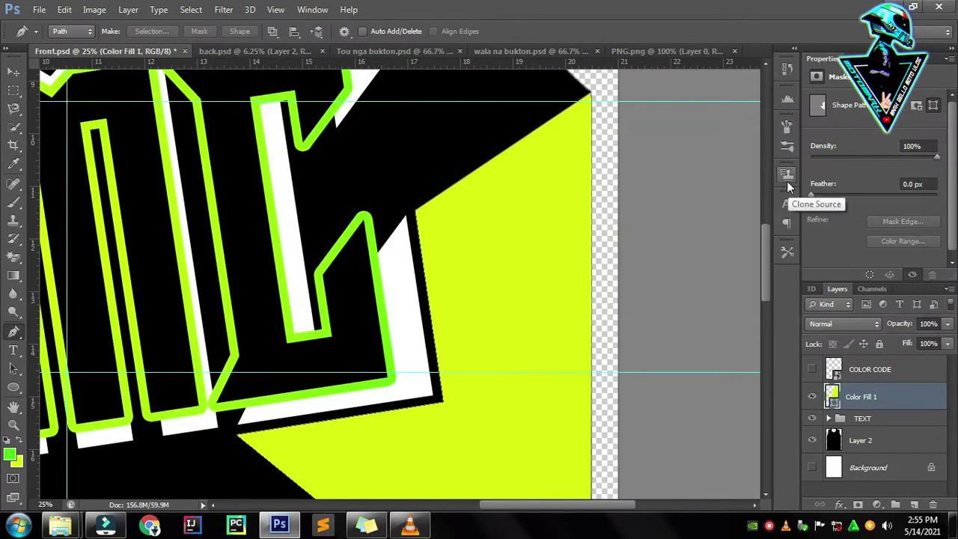
pyautogui.hotkey('ctrl', 't')
pyautogui.scroll(2, 459, 264)
pyautogui.press('Escape')
pyautogui.hotkey('ctrl', 'z')
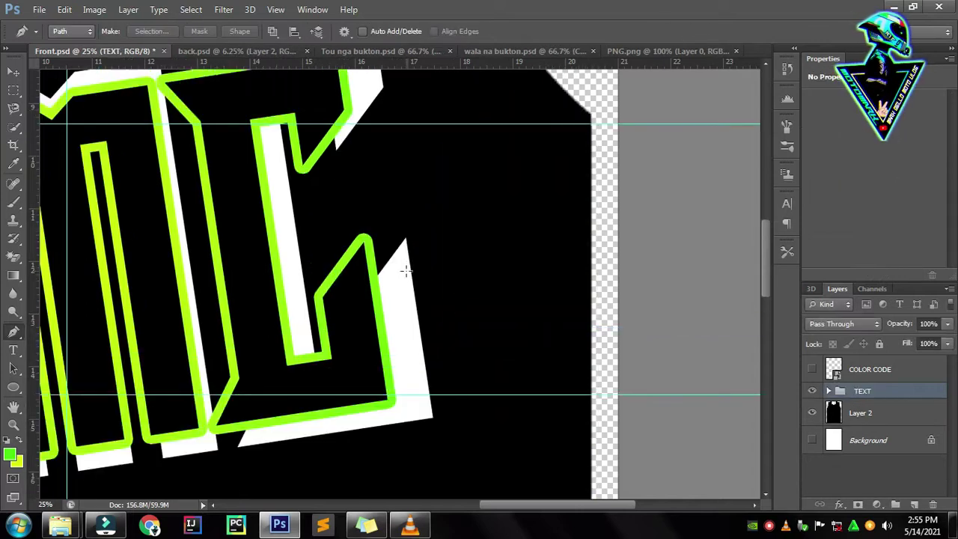
pyautogui.click(412, 277)
pyautogui.scroll(-2, 446, 394)
# - Use the History panel to step back to an earlier state
pyautogui.scroll(-2, 454, 406)
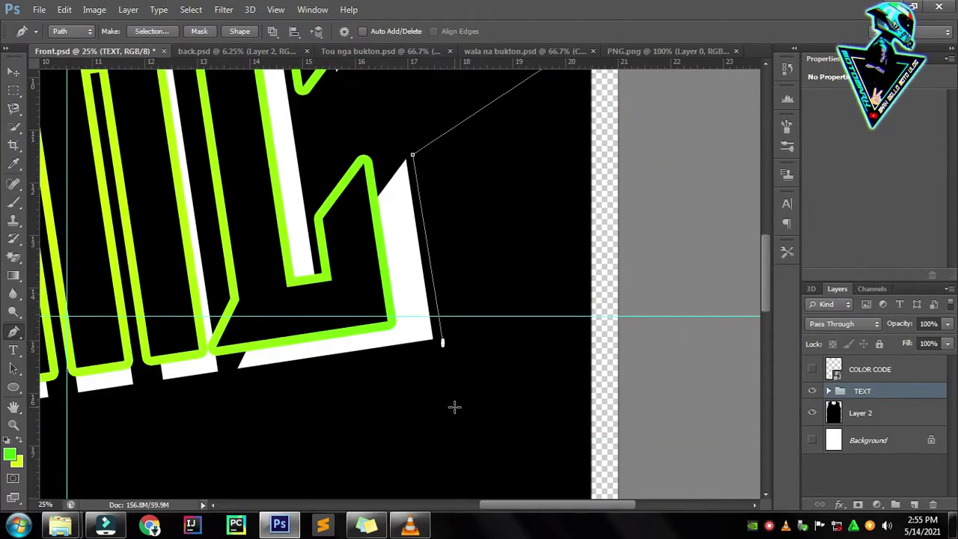
pyautogui.scroll(-4, 245, 402)
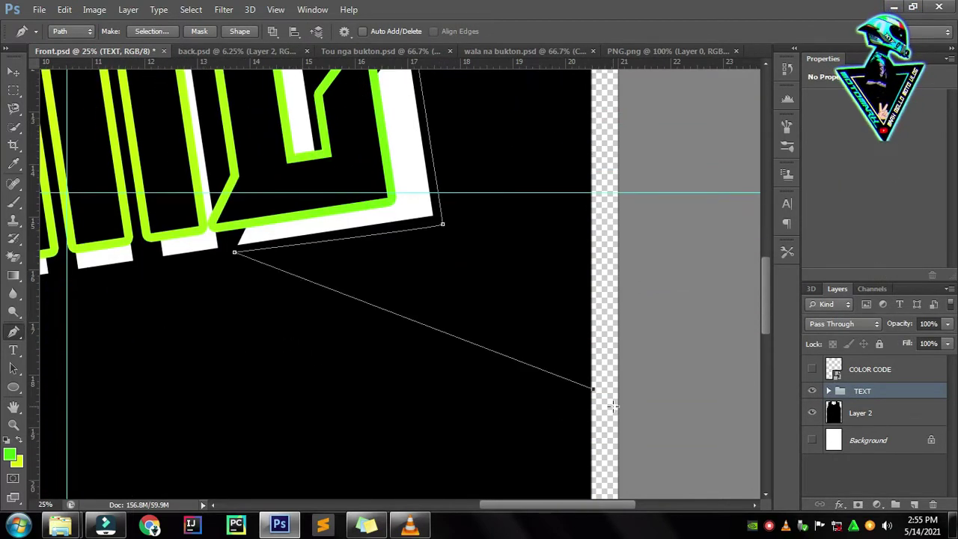
pyautogui.scroll(3, 612, 405)
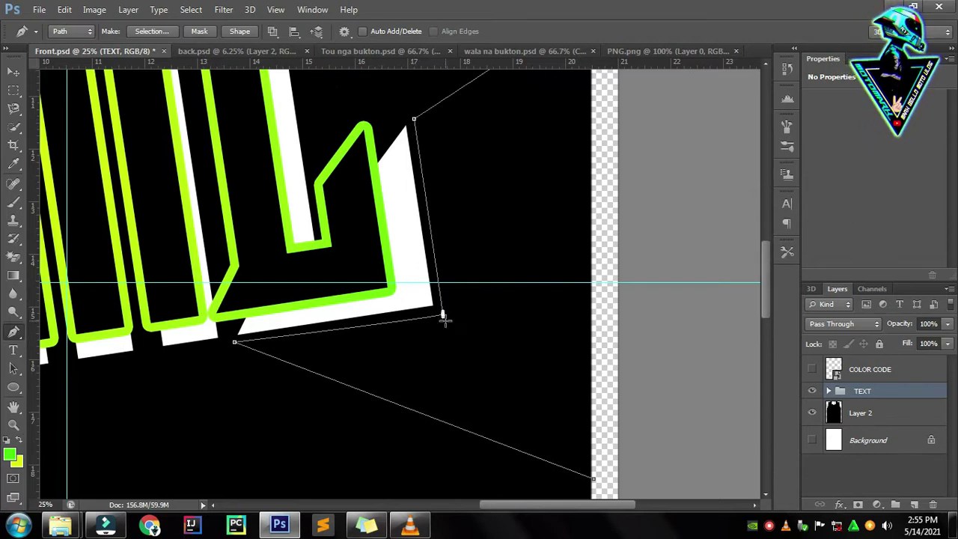
pyautogui.scroll(-3, 443, 318)
pyautogui.click(312, 9)
pyautogui.click(359, 208)
pyautogui.click(696, 81)
pyautogui.scroll(-2, 626, 172)
pyautogui.scroll(1, 626, 173)
pyautogui.click(746, 59)
# - Revert to an earlier history state and delete the leftover path
pyautogui.click(312, 8)
pyautogui.click(359, 208)
pyautogui.scroll(-2, 691, 103)
pyautogui.click(695, 113)
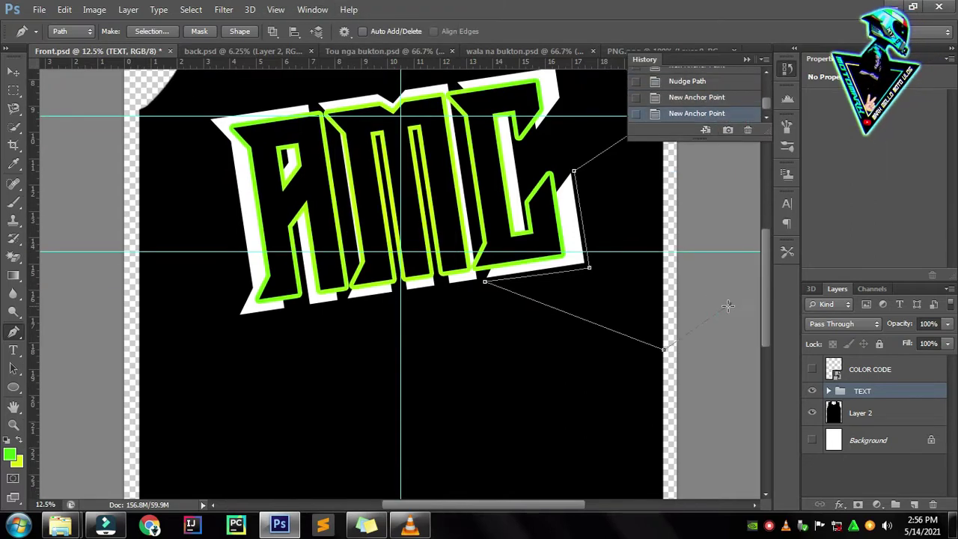
pyautogui.press('Delete')
pyautogui.scroll(3, 732, 307)
pyautogui.press('Delete')
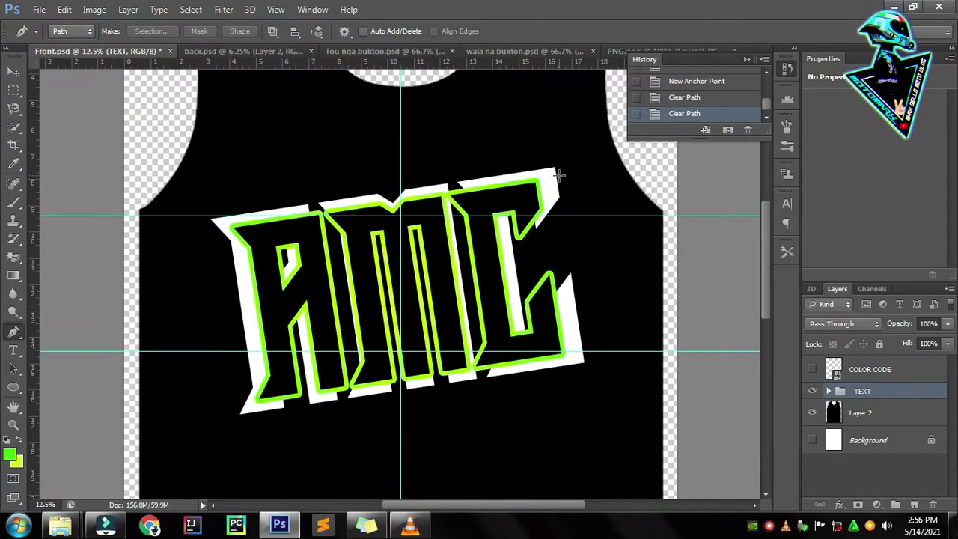
# - Trace the angular band with Pen anchors from the C's lower corner past the jersey's right edge
pyautogui.scroll(1, 679, 253)
pyautogui.scroll(1, 630, 196)
pyautogui.click(447, 223)
pyautogui.scroll(-2, 449, 430)
pyautogui.click(274, 401)
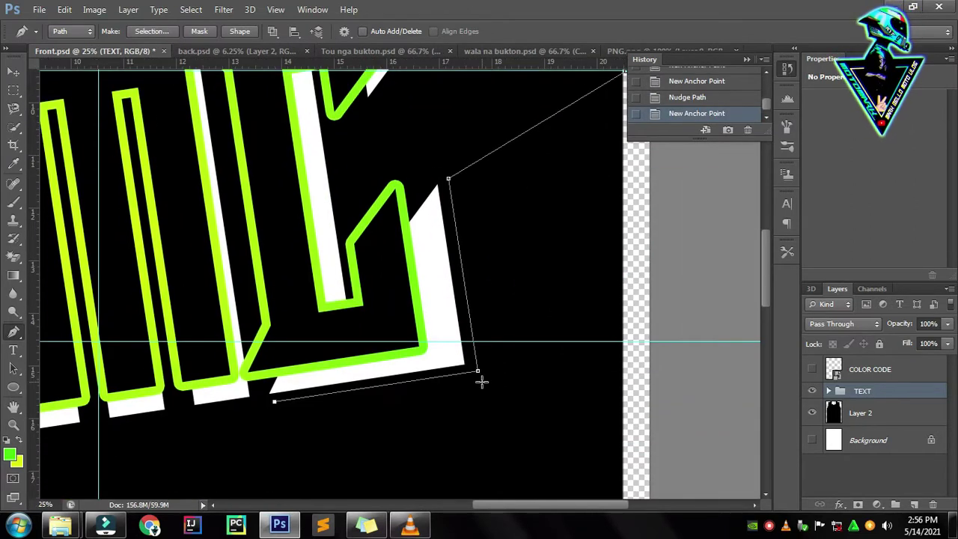
pyautogui.click(268, 401)
pyautogui.scroll(-2, 362, 411)
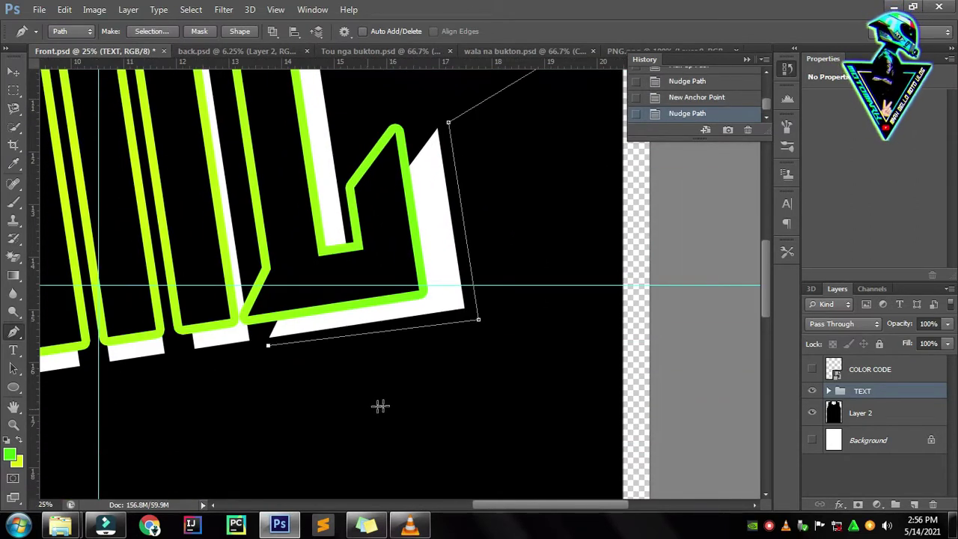
pyautogui.click(643, 447)
pyautogui.scroll(2, 614, 426)
pyautogui.scroll(-2, 584, 421)
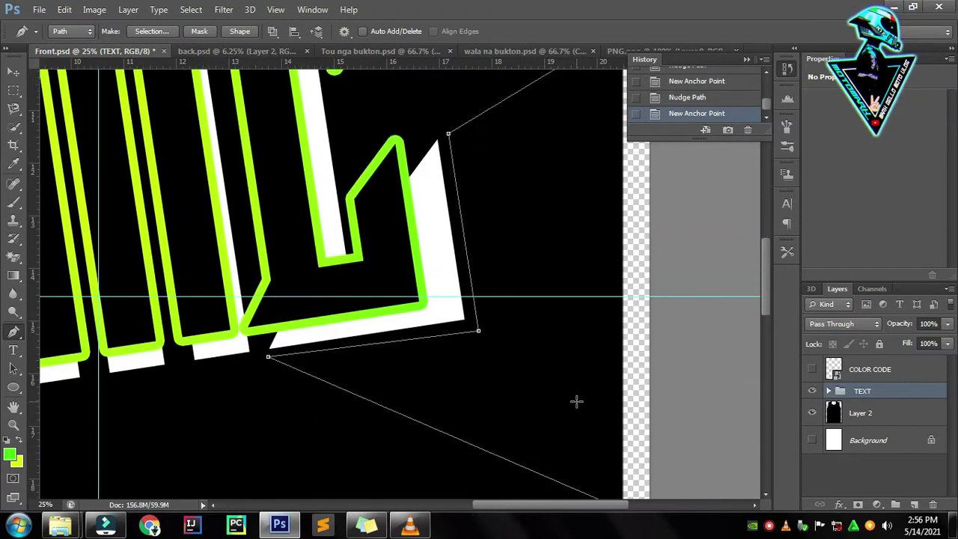
pyautogui.scroll(8, 572, 398)
pyautogui.click(625, 219)
# - Fill the path with a yellow-green Solid Color layer and move it below the TEXT group
pyautogui.click(877, 506)
pyautogui.click(898, 225)
pyautogui.moveTo(738, 265); pyautogui.dragTo(738, 283)
pyautogui.click(872, 133)
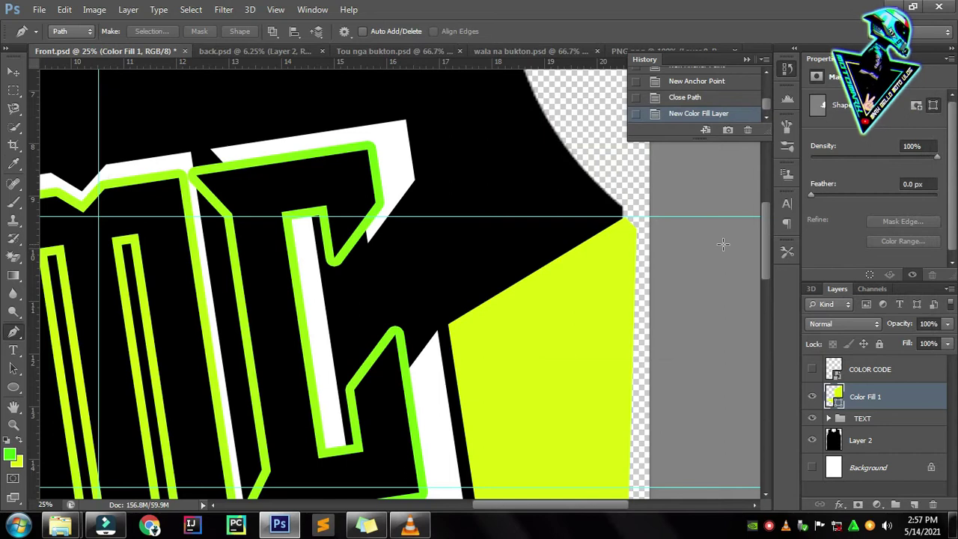
pyautogui.moveTo(899, 404); pyautogui.dragTo(902, 429)
# - Clip the colour fill to the jersey shape with Ctrl+Alt+G
pyautogui.hotkey('ctrl', 'alt', 'g')
pyautogui.hotkey('ctrl', '-')
pyautogui.hotkey('ctrl', '-')
pyautogui.hotkey('ctrl', '-')
pyautogui.hotkey('ctrl', '+')
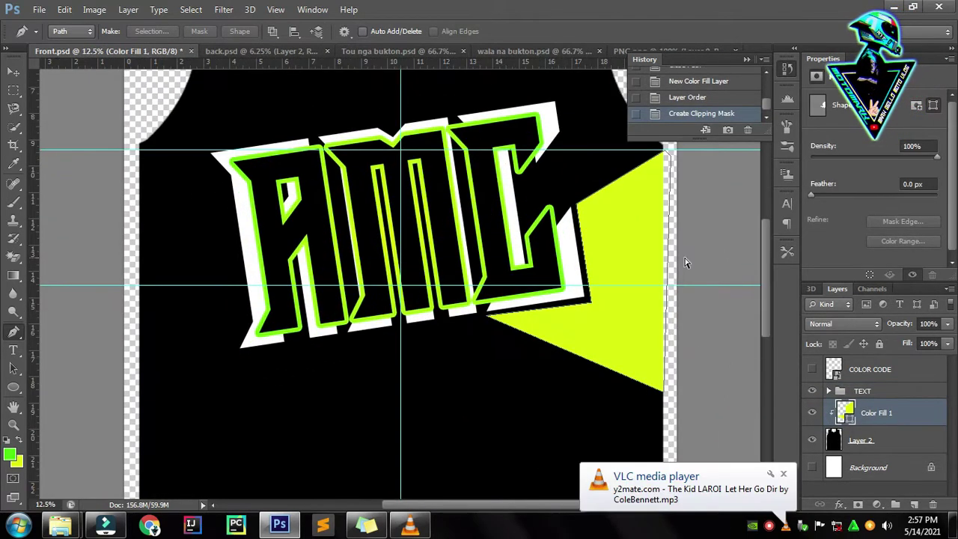
pyautogui.hotkey('ctrl', '-')
pyautogui.hotkey('ctrl', '+')
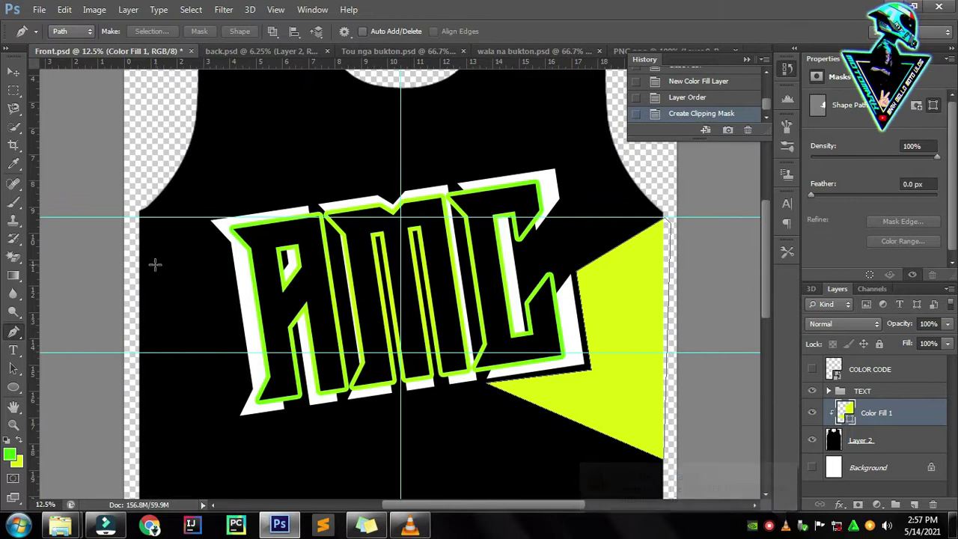
pyautogui.scroll(2, 210, 259)
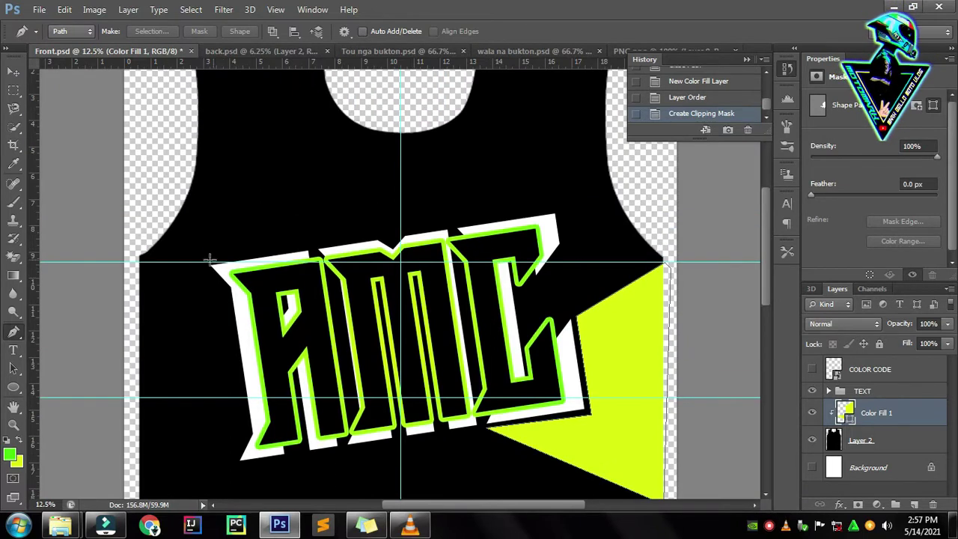
# - Add a new empty layer named COLOR
pyautogui.hotkey('ctrl', 'shift', 'alt', 'n')
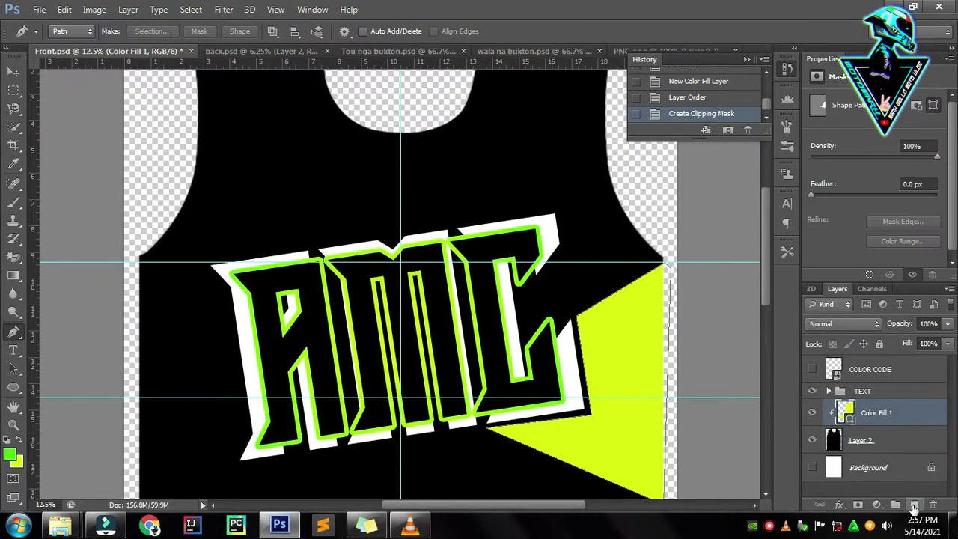
pyautogui.doubleClick(868, 413)
pyautogui.write('COLOR')
pyautogui.press('Return')
# - Group the jersey layers and name the group JERSEY VECTORS
pyautogui.keyDown('shift'); pyautogui.click(901, 459); pyautogui.keyUp('shift')
pyautogui.hotkey('ctrl', 'g')
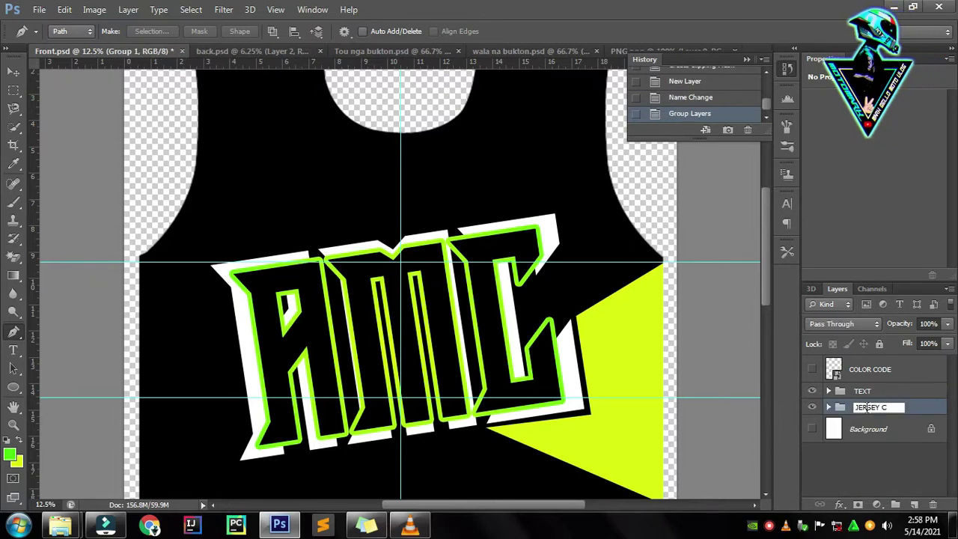
pyautogui.write('VECTORS')
pyautogui.press('Return')
pyautogui.scroll(-7, 550, 430)
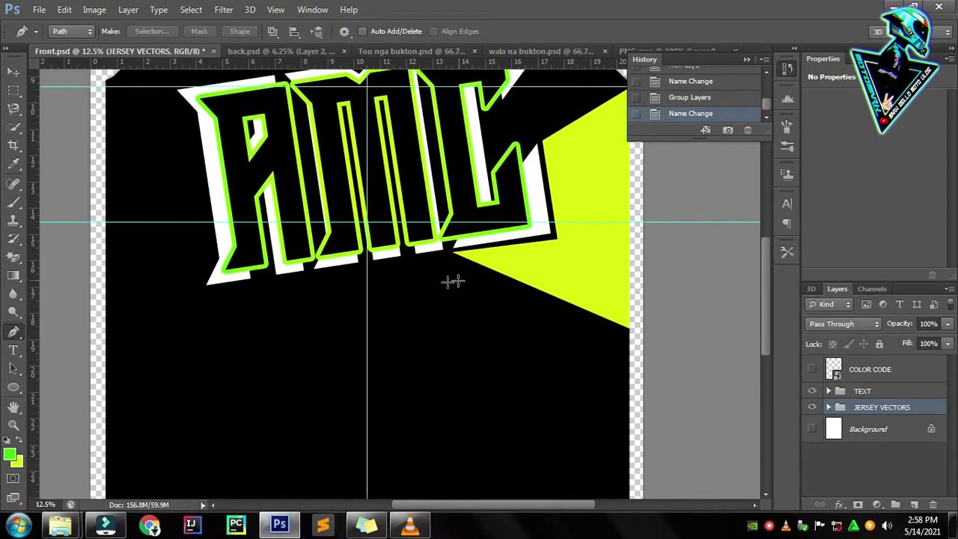
# - Try starting a path near the shoulder, then clear the misplaced points to start over
pyautogui.hscroll(-8, 453, 350)
pyautogui.scroll(7, 364, 343)
pyautogui.hscroll(8, 300, 314)
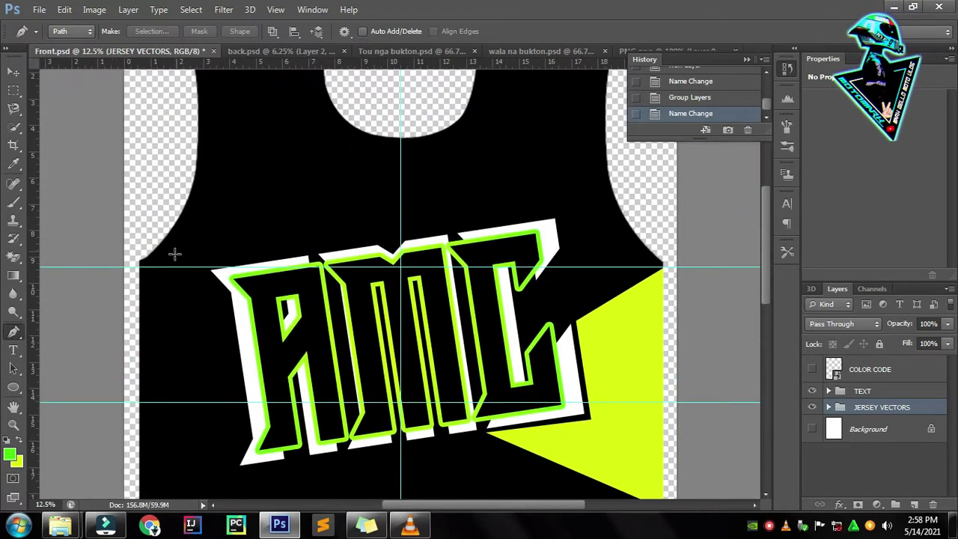
pyautogui.click(567, 238)
pyautogui.hotkey('ctrl', '+')
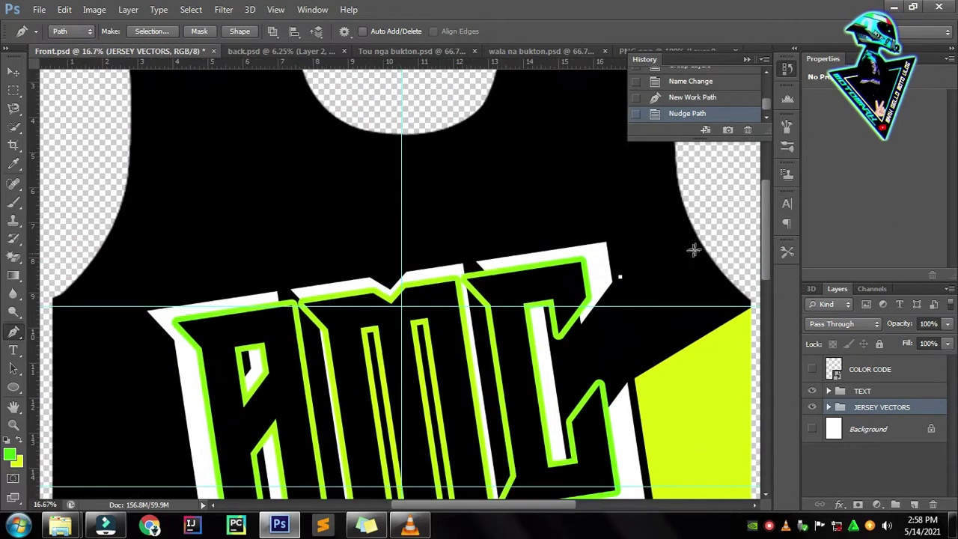
pyautogui.press('BackSpace')
pyautogui.scroll(1, 512, 131)
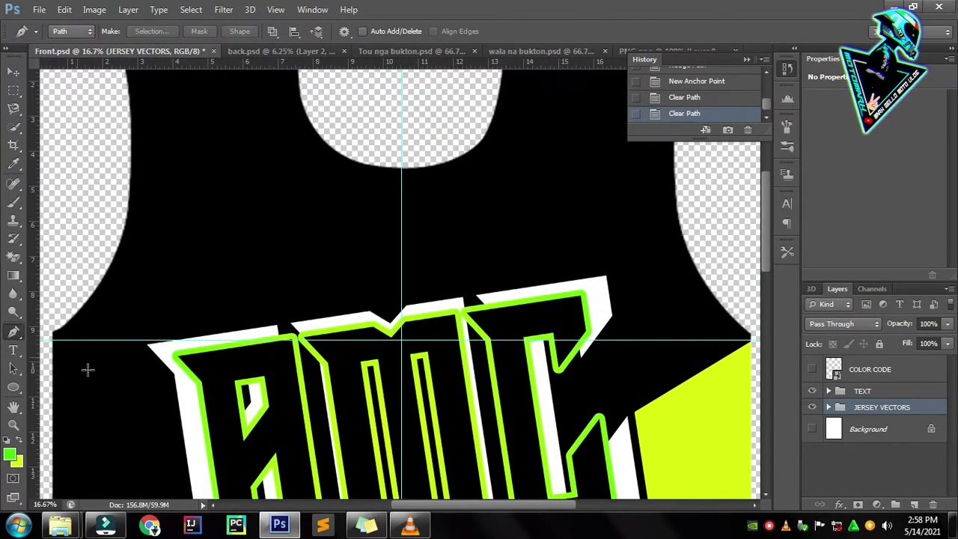
pyautogui.scroll(-2, 589, 306)
pyautogui.scroll(-1, 586, 258)
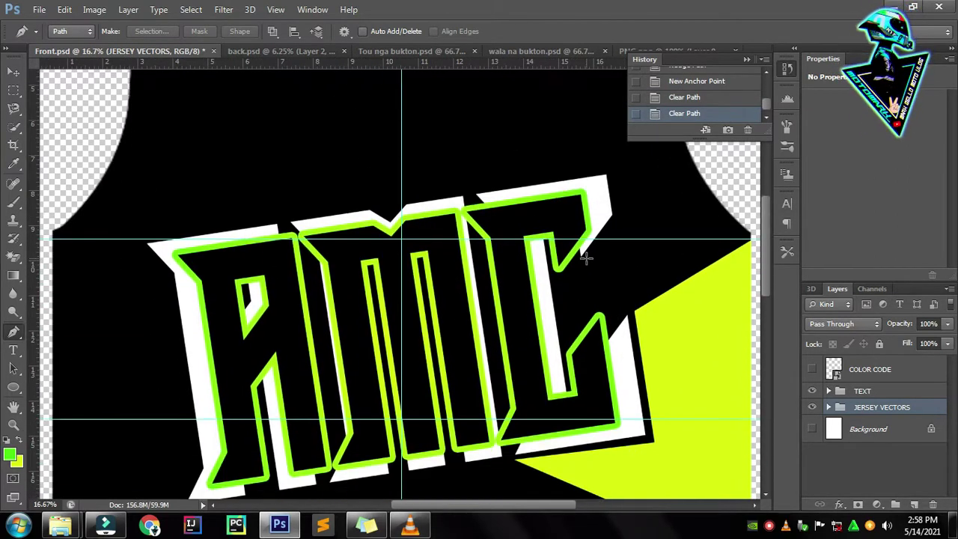
pyautogui.click(623, 211)
pyautogui.scroll(1, 681, 255)
pyautogui.click(693, 215)
pyautogui.press('Up')
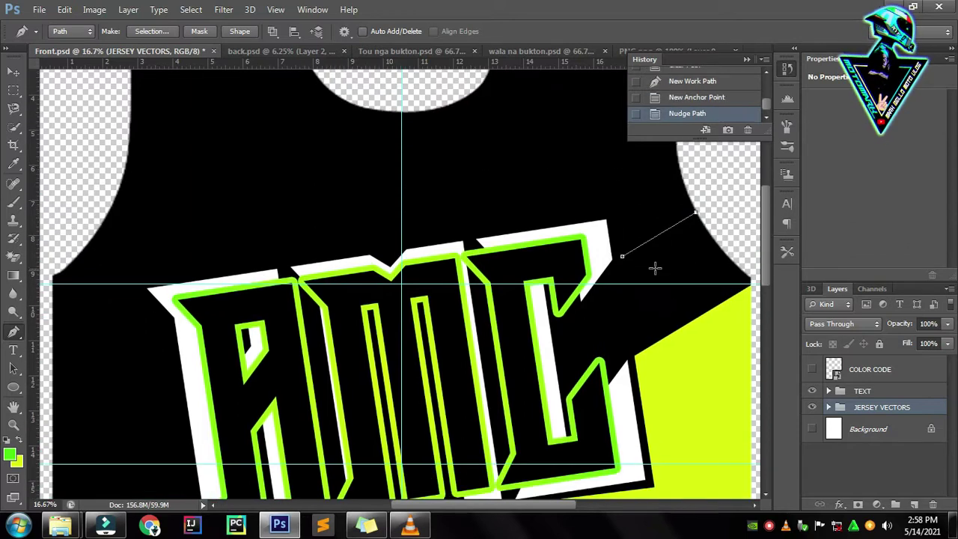
pyautogui.press('BackSpace')
pyautogui.hotkey('ctrl', 'z')
pyautogui.press('BackSpace')
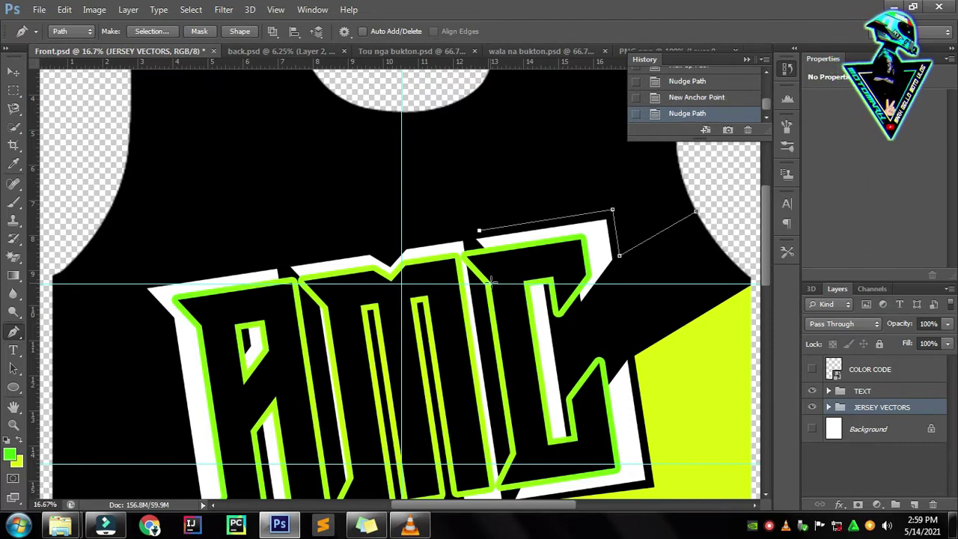
# - Outline the upper panel along the top of the AMC lettering out to both shoulders
pyautogui.hotkey('ctrl', '-')
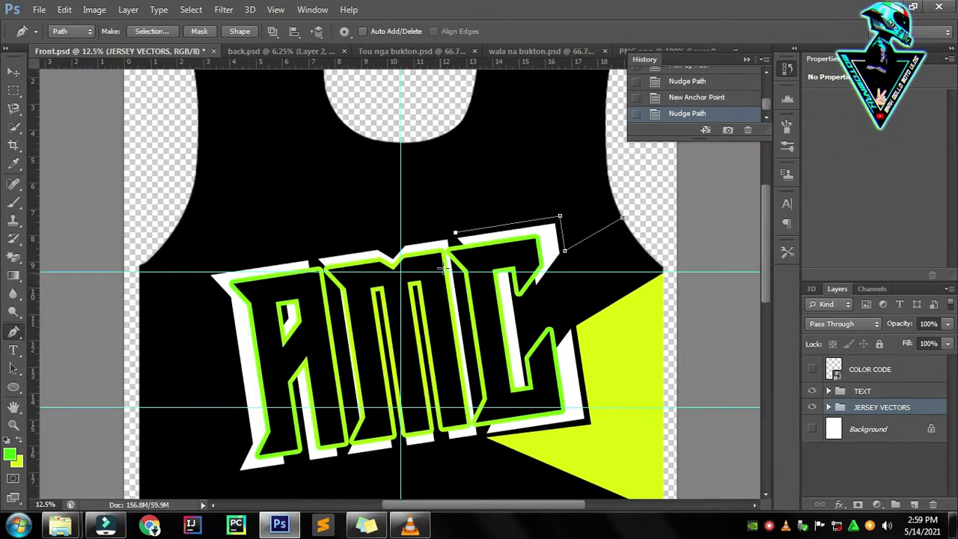
pyautogui.scroll(1, 188, 349)
pyautogui.scroll(-2, 286, 349)
pyautogui.scroll(-3, 287, 348)
pyautogui.scroll(5, 517, 337)
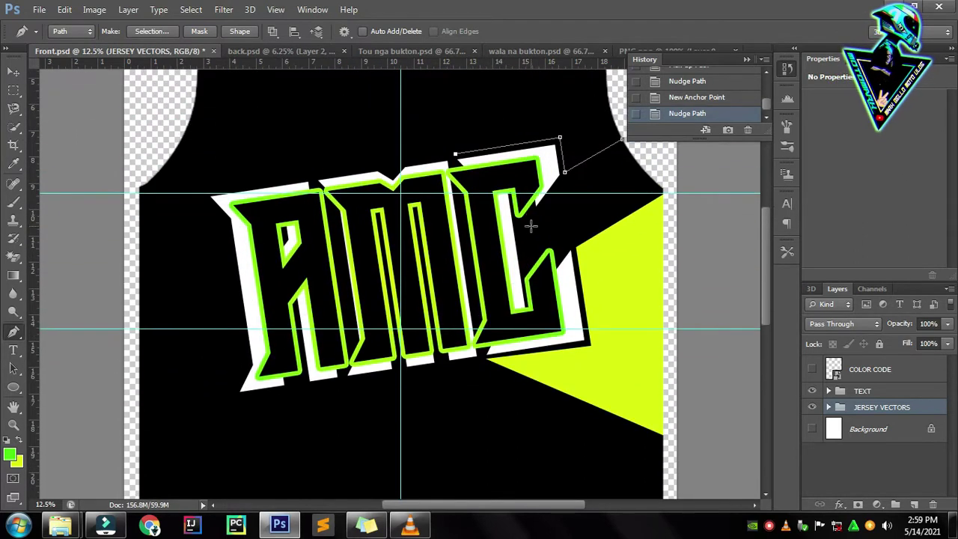
pyautogui.scroll(3, 359, 248)
pyautogui.hotkey('ctrl', '+')
pyautogui.click(516, 197)
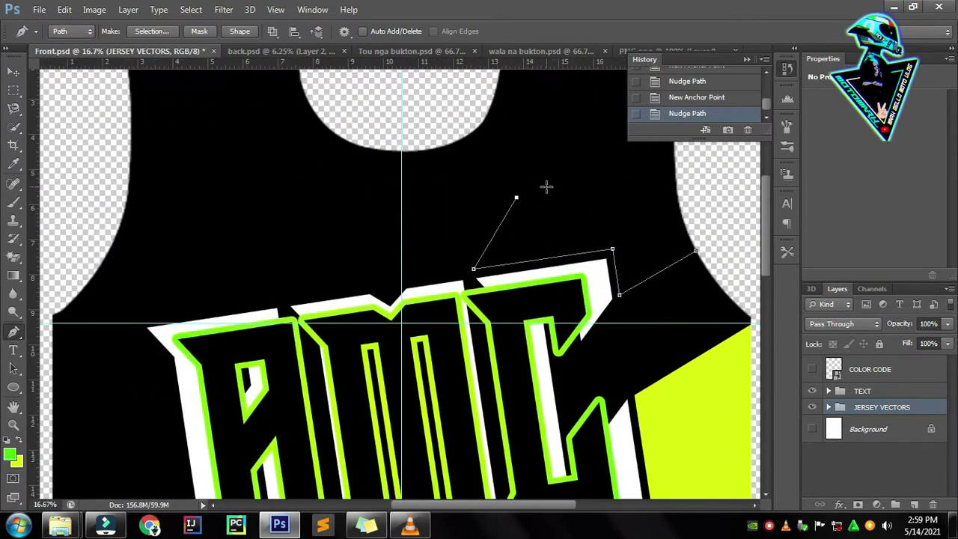
pyautogui.click(514, 232)
pyautogui.click(233, 245)
pyautogui.scroll(-3, 493, 279)
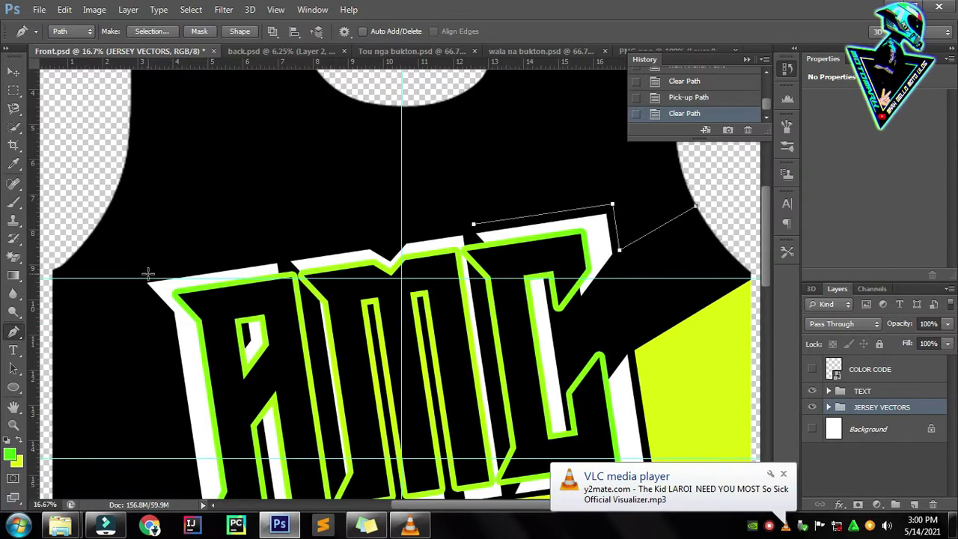
pyautogui.click(613, 207)
pyautogui.hotkey('ctrl', 'z')
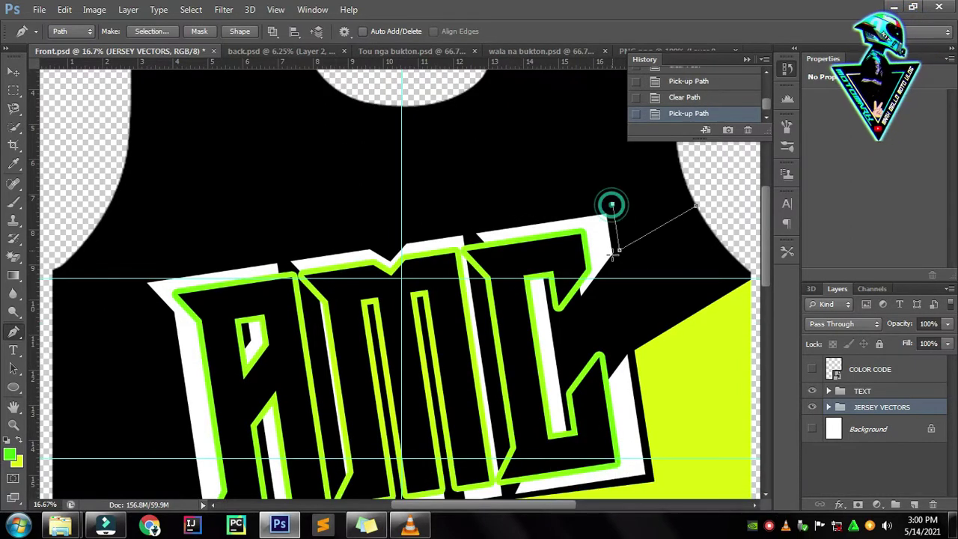
pyautogui.scroll(-3, 596, 261)
pyautogui.scroll(-2, 108, 250)
pyautogui.click(162, 217)
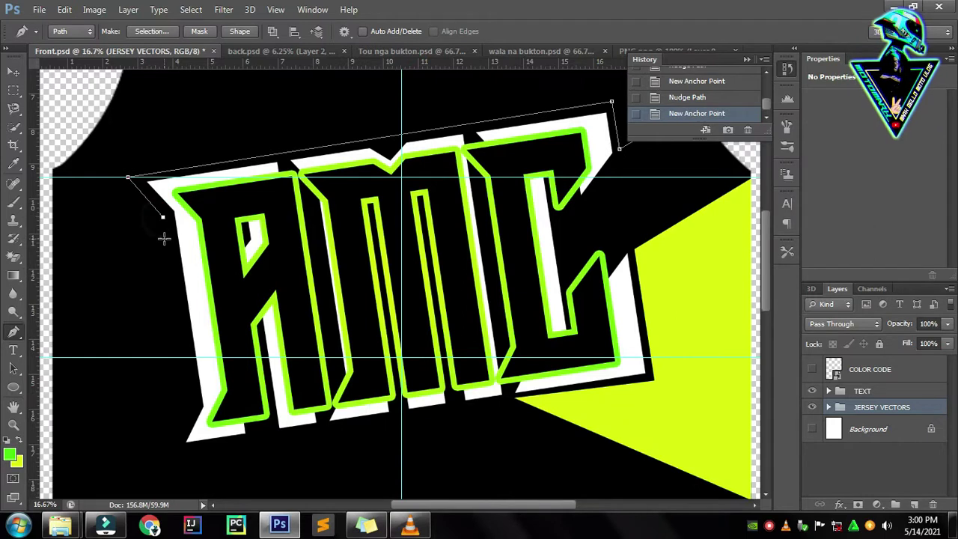
# - Reshape the outline's left corners and review the overall design
pyautogui.moveTo(129, 288); pyautogui.dragTo(198, 360)
pyautogui.scroll(1, 233, 302)
pyautogui.moveTo(232, 302); pyautogui.dragTo(471, 323)
pyautogui.scroll(1, 472, 324)
pyautogui.scroll(-2, 440, 337)
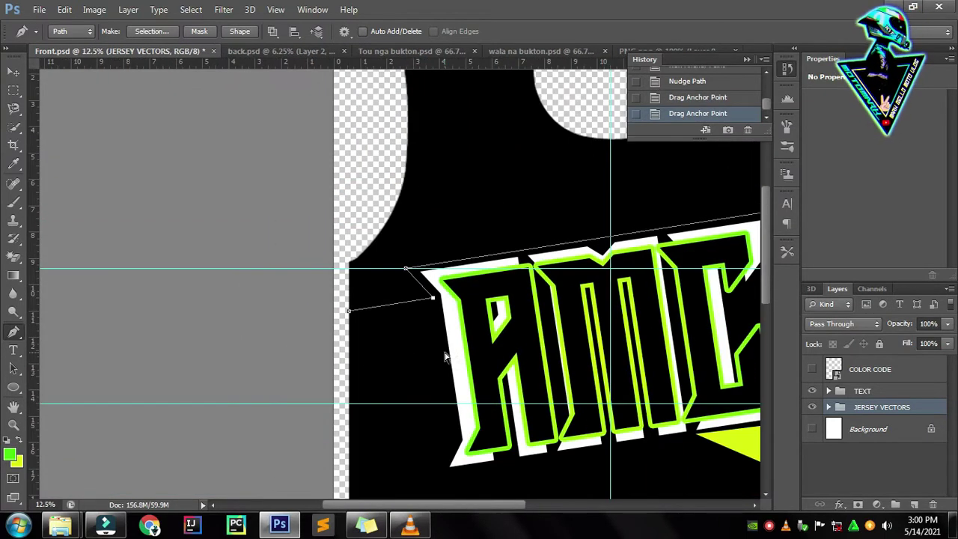
pyautogui.scroll(-2, 445, 352)
pyautogui.scroll(1, 406, 272)
pyautogui.scroll(1, 444, 325)
pyautogui.hotkey('ctrl', 'h')
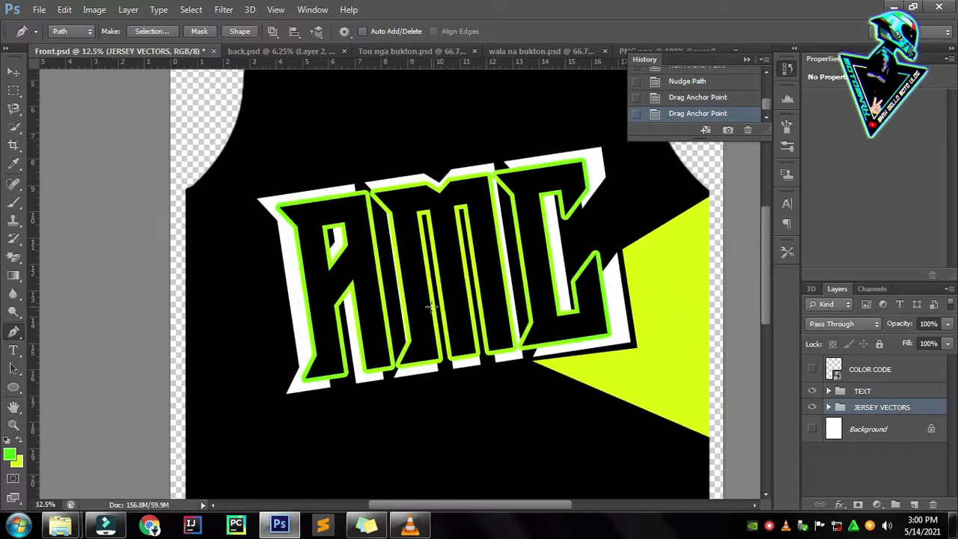
pyautogui.scroll(2, 703, 107)
pyautogui.click(716, 110)
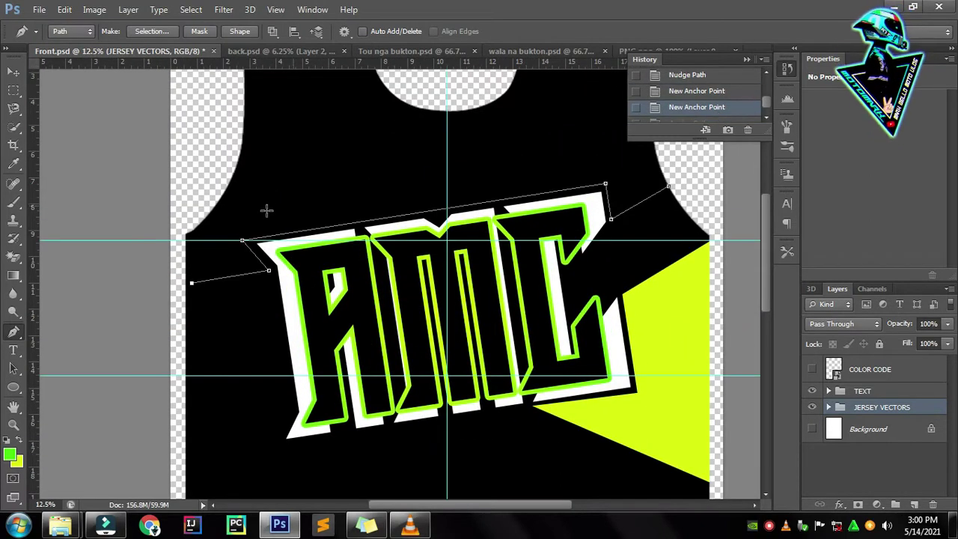
pyautogui.scroll(1, 305, 264)
pyautogui.moveTo(231, 277); pyautogui.dragTo(236, 276)
pyautogui.press('Up')
pyautogui.scroll(1, 197, 325)
pyautogui.scroll(2, 197, 325)
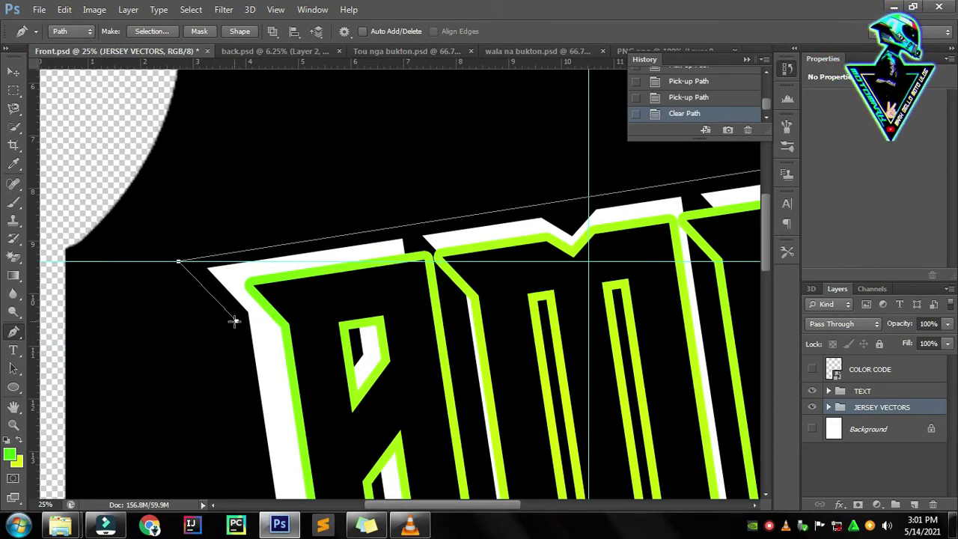
pyautogui.scroll(-1, 55, 353)
pyautogui.scroll(-2, 122, 352)
pyautogui.scroll(1, 232, 339)
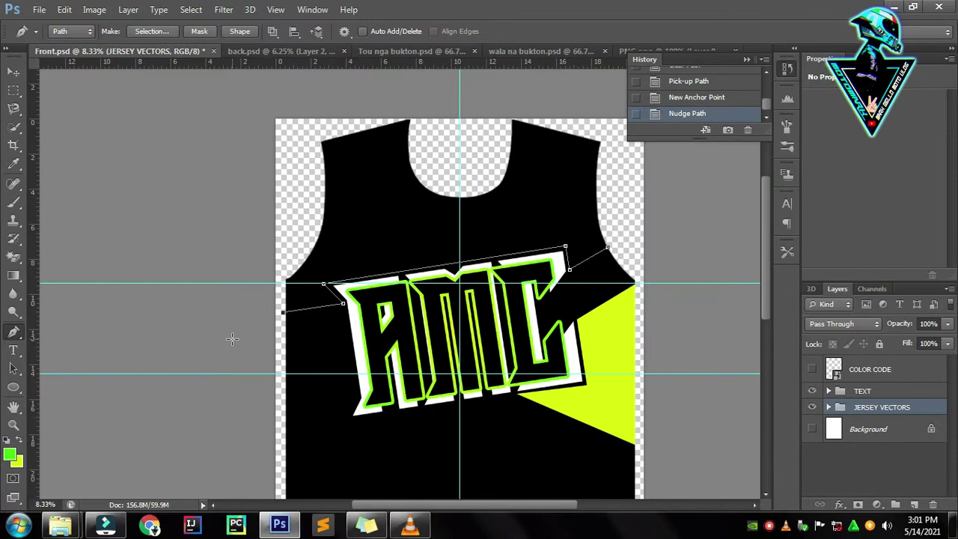
pyautogui.scroll(-1, 232, 339)
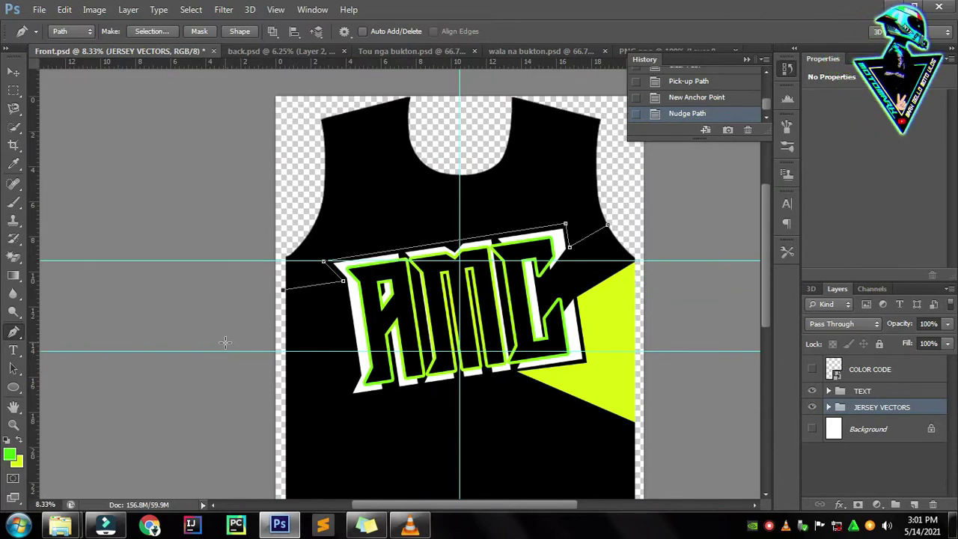
pyautogui.scroll(1, 225, 285)
pyautogui.scroll(2, 221, 279)
pyautogui.scroll(-3, 302, 384)
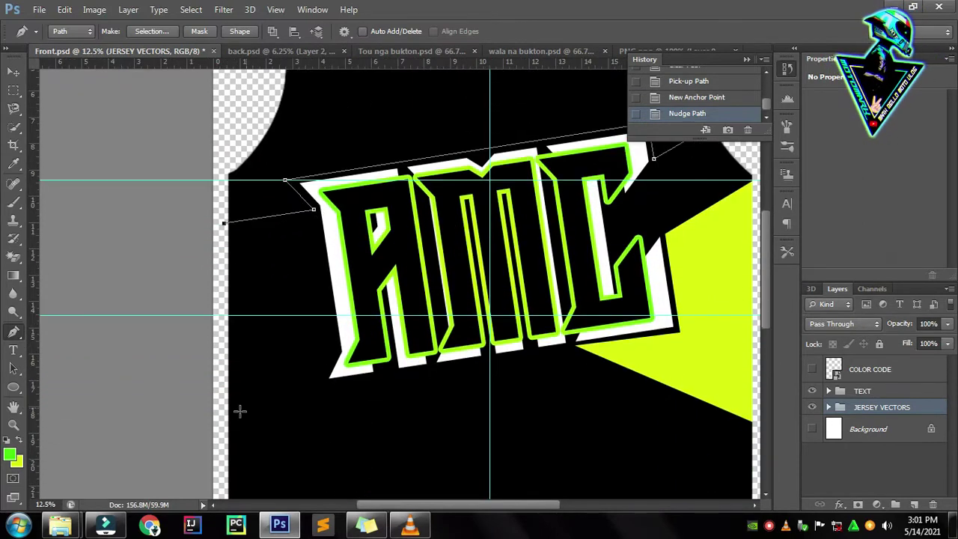
pyautogui.scroll(1, 272, 406)
pyautogui.scroll(1, 155, 365)
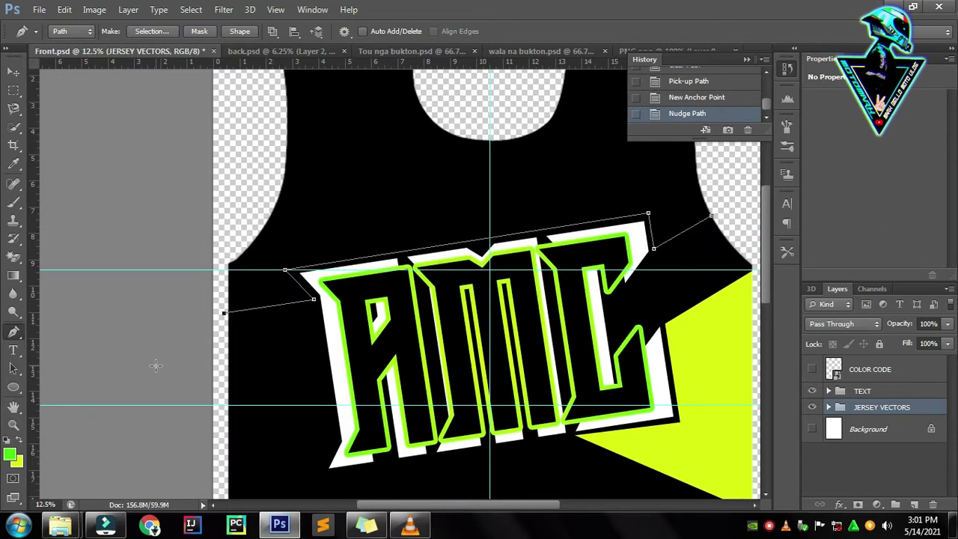
pyautogui.scroll(1, 156, 365)
# - Close the upper-panel outline on its first corner and add a Gradient Fill layer
pyautogui.click(219, 296)
pyautogui.scroll(2, 219, 296)
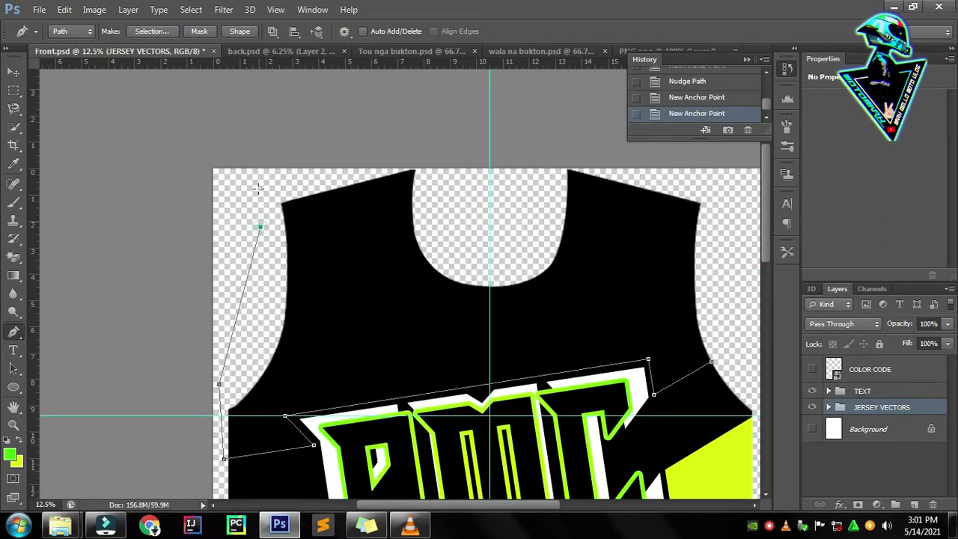
pyautogui.click(711, 363)
pyautogui.scroll(-1, 749, 411)
pyautogui.click(876, 505)
pyautogui.click(842, 218)
# - Apply the green gradient preset to Gradient Fill 1 and clip it to the jersey shape
pyautogui.click(608, 97)
pyautogui.click(502, 129)
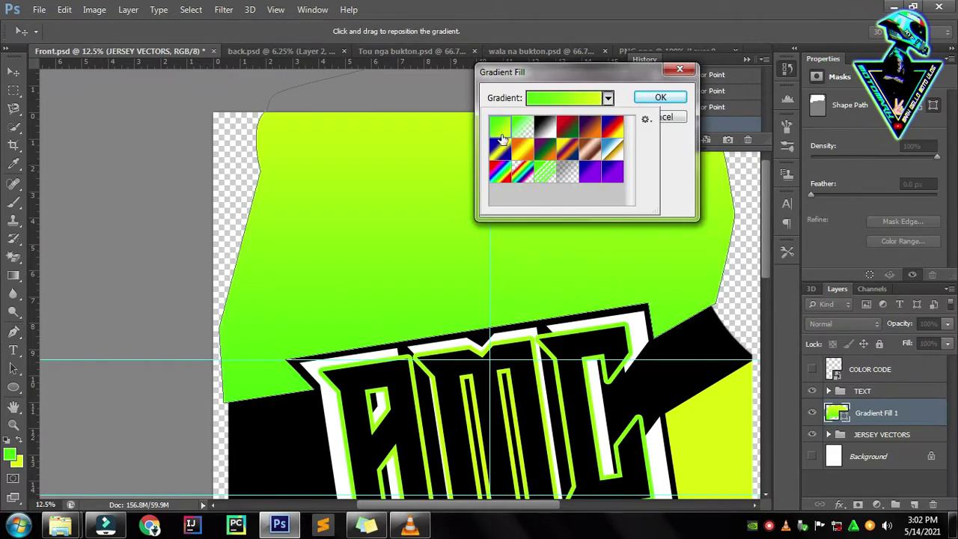
pyautogui.click(659, 98)
pyautogui.keyDown('alt'); pyautogui.click(898, 423); pyautogui.keyUp('alt')
pyautogui.scroll(-2, 636, 404)
pyautogui.scroll(-1, 664, 299)
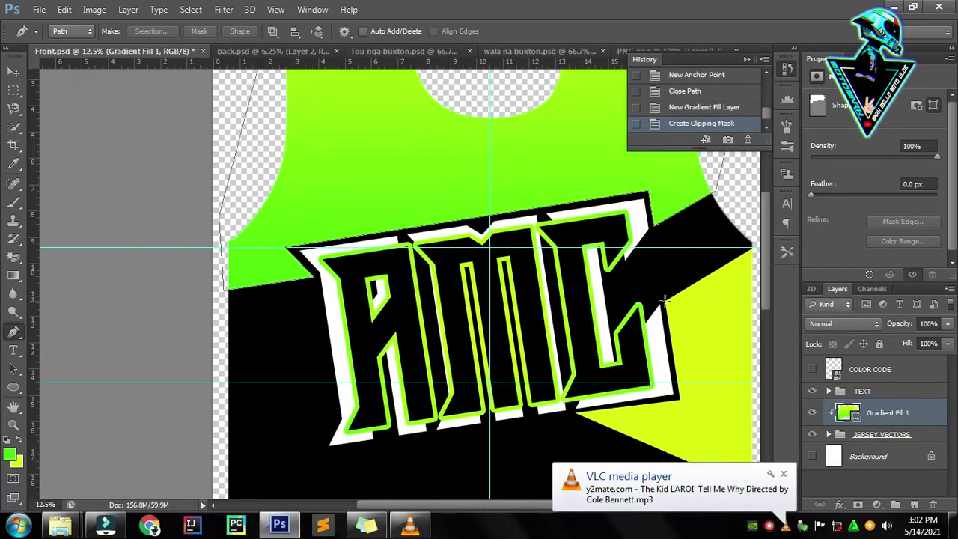
pyautogui.scroll(-2, 665, 300)
pyautogui.scroll(1, 568, 303)
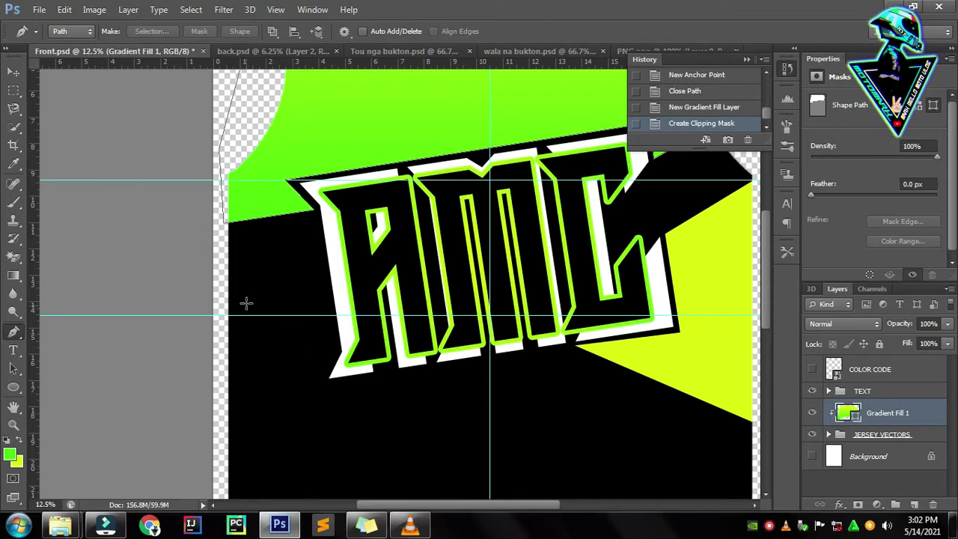
# - Sketch a triangular band corner below the AMC lettering, then discard that attempt
pyautogui.click(235, 380)
pyautogui.click(334, 344)
pyautogui.scroll(3, 321, 396)
pyautogui.moveTo(321, 396); pyautogui.dragTo(403, 449)
pyautogui.scroll(3, 402, 449)
pyautogui.hscroll(2, 402, 449)
pyautogui.press('BackSpace')
pyautogui.press('BackSpace')
# - Redraw the triangle corners under the lettering and clear stray path pieces
pyautogui.click(166, 344)
pyautogui.click(456, 270)
pyautogui.click(414, 354)
pyautogui.hotkey('ctrl', 'z')
pyautogui.press('BackSpace')
pyautogui.click(416, 357)
pyautogui.press('BackSpace')
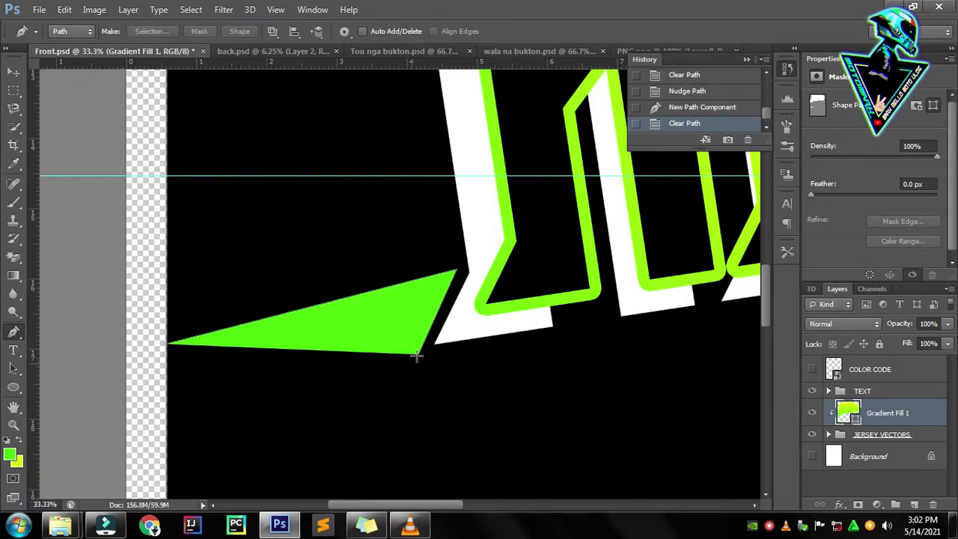
# - Extend the band under the letters and curve it along the jersey's right edge
pyautogui.hscroll(3, 623, 345)
pyautogui.hscroll(4, 514, 349)
pyautogui.hscroll(4, 492, 363)
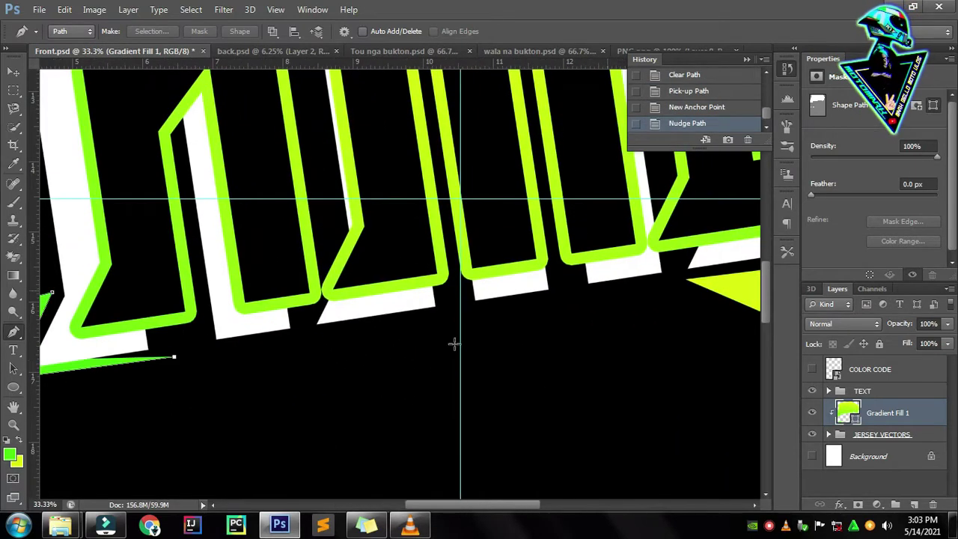
pyautogui.click(687, 283)
pyautogui.hotkey('ctrl', '-')
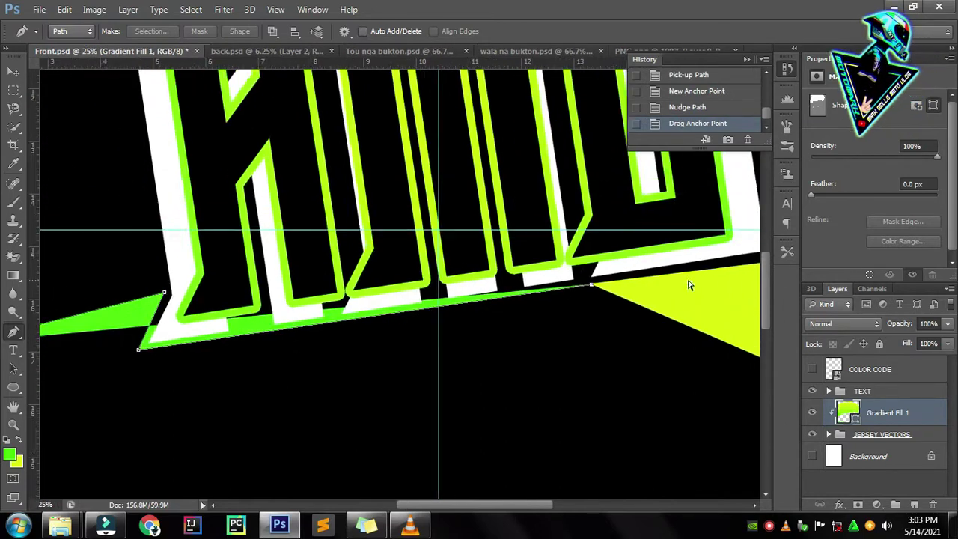
pyautogui.click(688, 197)
pyautogui.moveTo(675, 261)
pyautogui.mouseDown()
pyautogui.moveTo(576, 415)
pyautogui.moveTo(643, 493)
pyautogui.mouseUp()
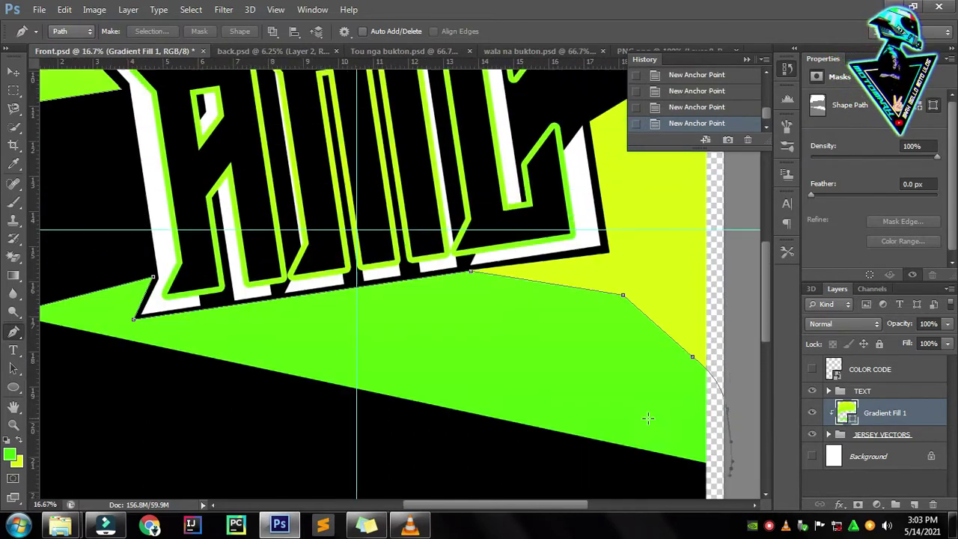
# - Review the whole jersey, then delete the green band path below the logo
pyautogui.hotkey('ctrl', '-')
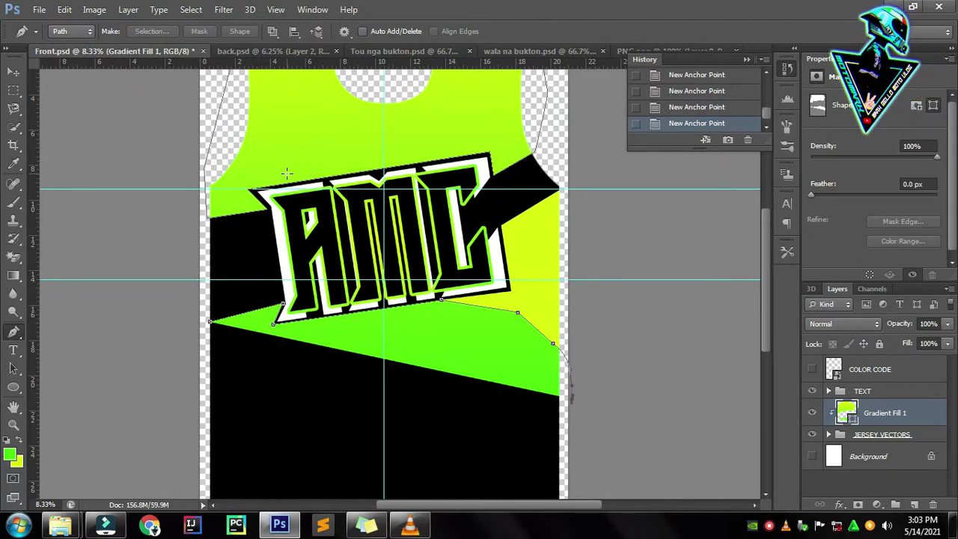
pyautogui.scroll(2, 467, 269)
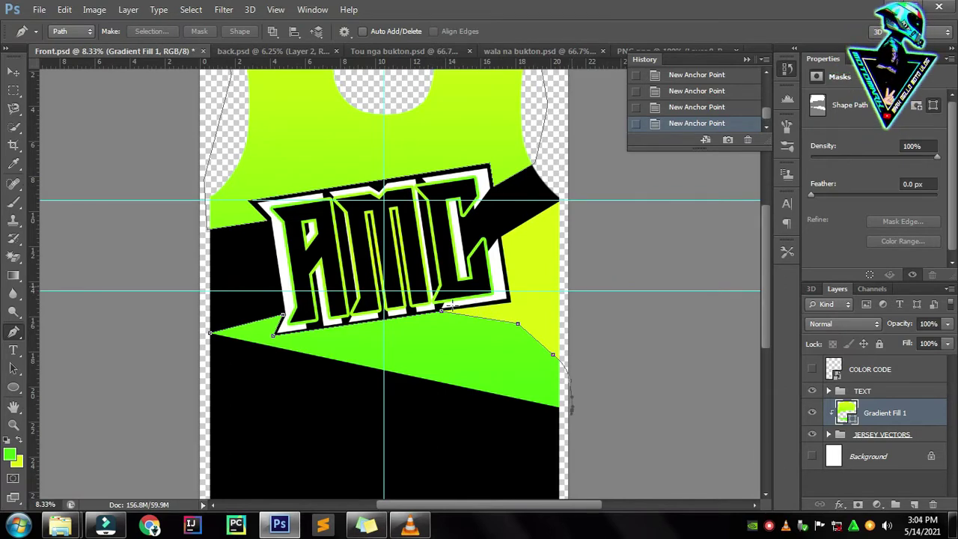
pyautogui.scroll(-2, 464, 284)
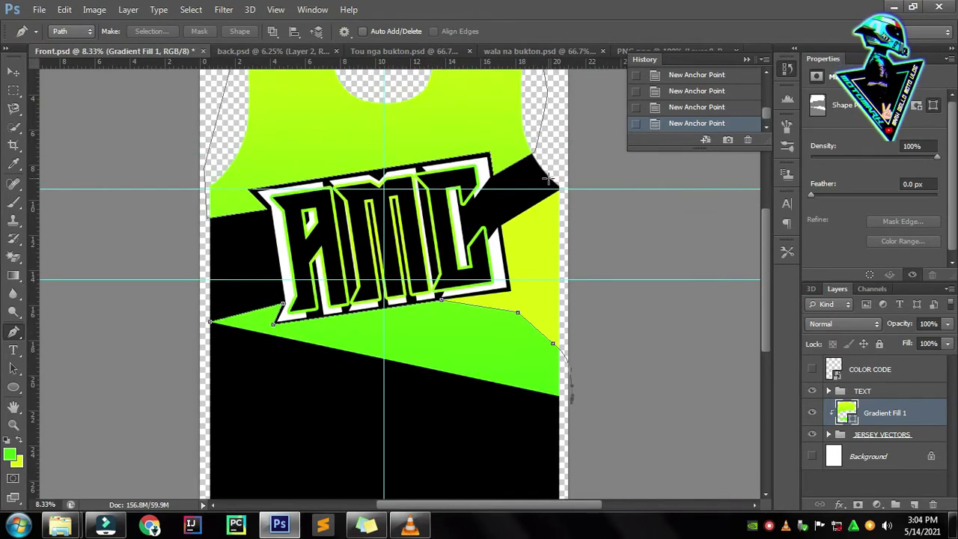
pyautogui.hotkey('ctrl', '+')
pyautogui.press('Delete')
pyautogui.press('Delete')
# - Move Gradient Fill 1 into the JERSEY VECTORS group above Color Fill 1 and clip it
pyautogui.moveTo(909, 414); pyautogui.dragTo(913, 432)
pyautogui.click(829, 407)
pyautogui.click(895, 429)
pyautogui.hotkey('ctrl', 'alt', 'g')
pyautogui.hotkey('ctrl', 'z')
pyautogui.click(898, 456)
pyautogui.moveTo(898, 456); pyautogui.dragTo(897, 416)
pyautogui.hotkey('ctrl', 'alt', 'g')
# - Draw a Pen accent path on the right shoulder, then delete it
pyautogui.scroll(3, 590, 341)
pyautogui.scroll(-1, 599, 339)
pyautogui.scroll(1, 541, 325)
pyautogui.scroll(1, 540, 327)
pyautogui.press('o')
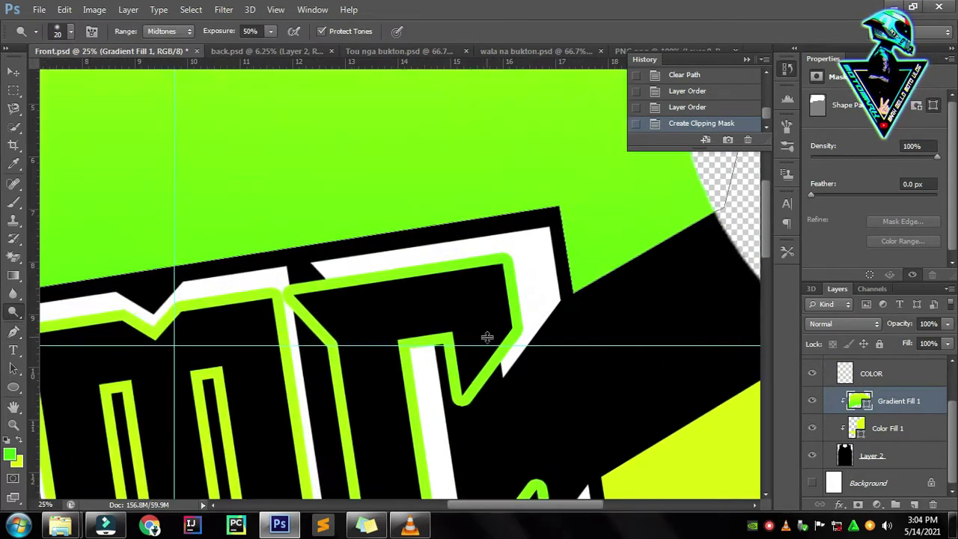
pyautogui.press('p')
pyautogui.click(515, 384)
pyautogui.scroll(1, 588, 278)
pyautogui.click(623, 255)
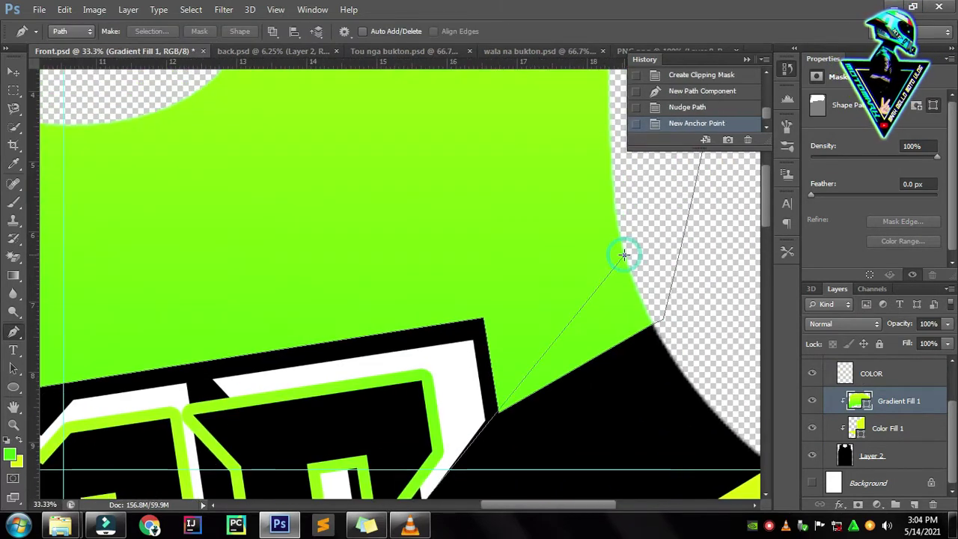
pyautogui.scroll(1, 637, 267)
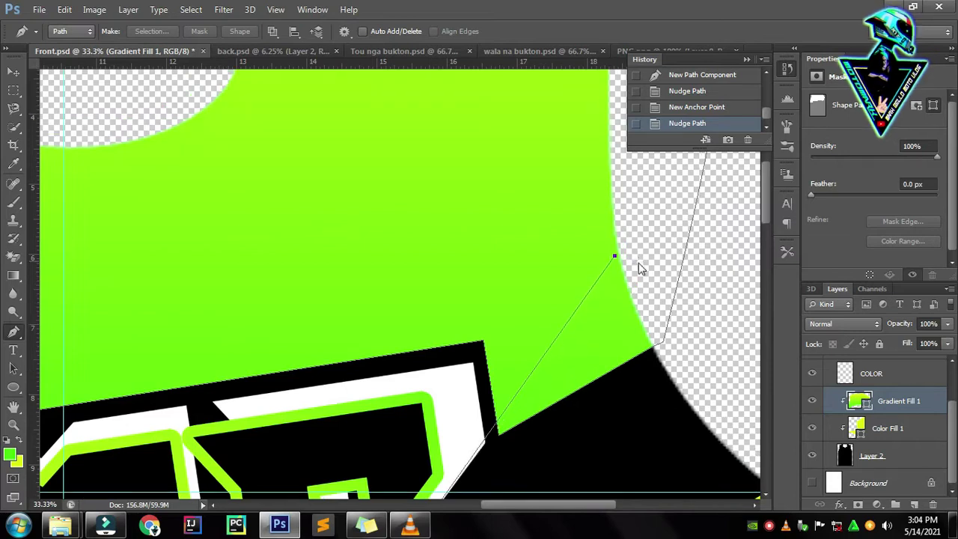
pyautogui.scroll(-3, 634, 263)
pyautogui.click(684, 353)
pyautogui.press('Delete')
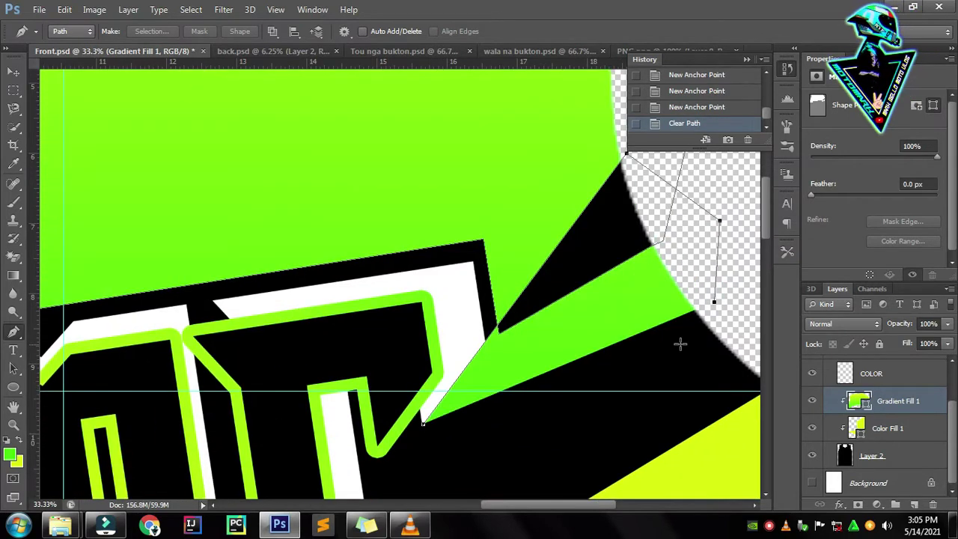
pyautogui.press('Delete')
# - Release Gradient Fill 1's clipping and nudge the anchor slightly upward
pyautogui.hotkey('ctrl', 'alt', 'g')
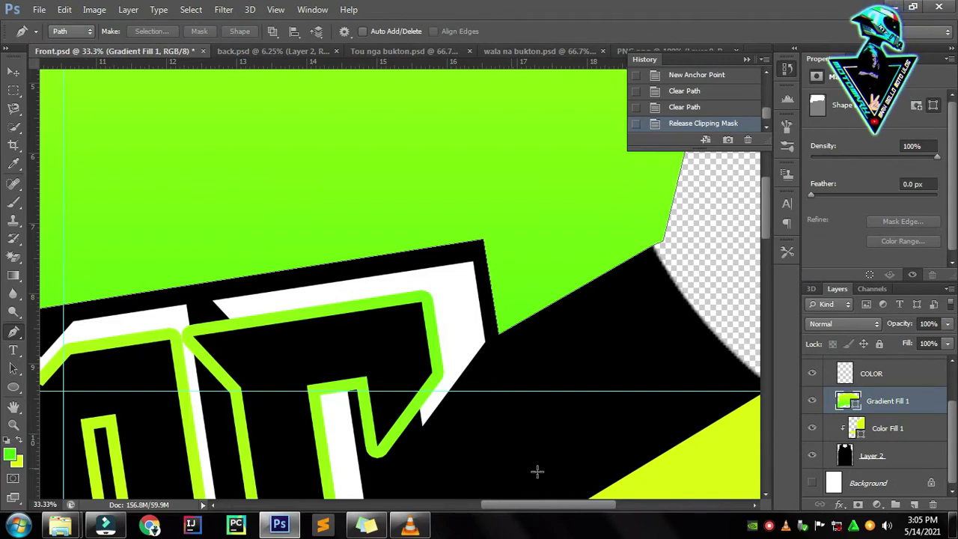
pyautogui.scroll(3, 596, 369)
pyautogui.hotkey('shift', 'Up')
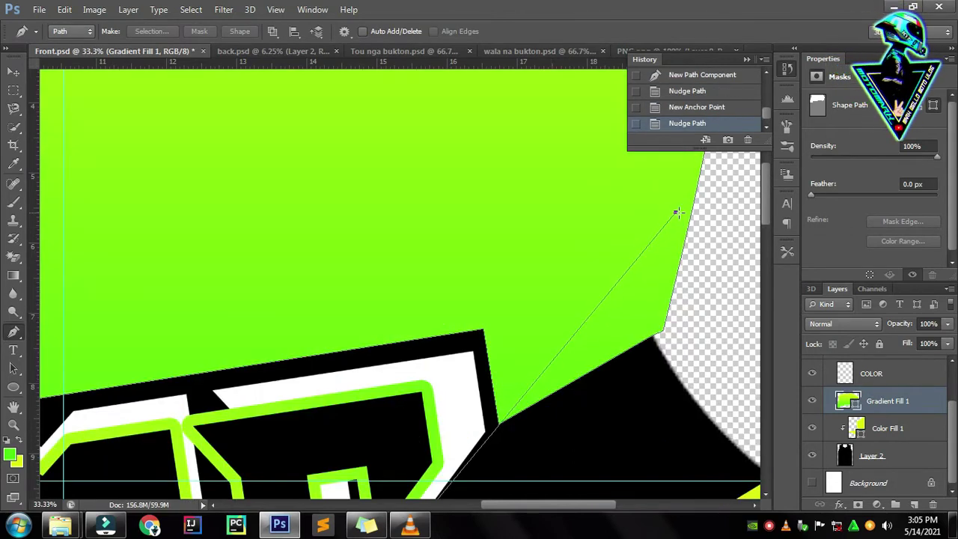
pyautogui.scroll(3, 735, 310)
# - Draw a closed accent path on the right side of the jersey
pyautogui.click(737, 314)
pyautogui.scroll(-5, 734, 310)
pyautogui.click(424, 456)
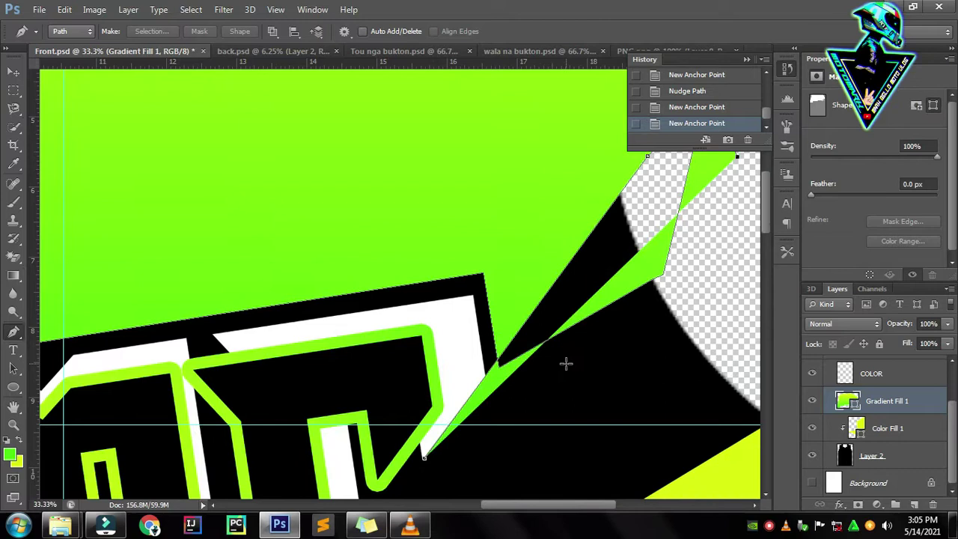
pyautogui.scroll(-3, 688, 342)
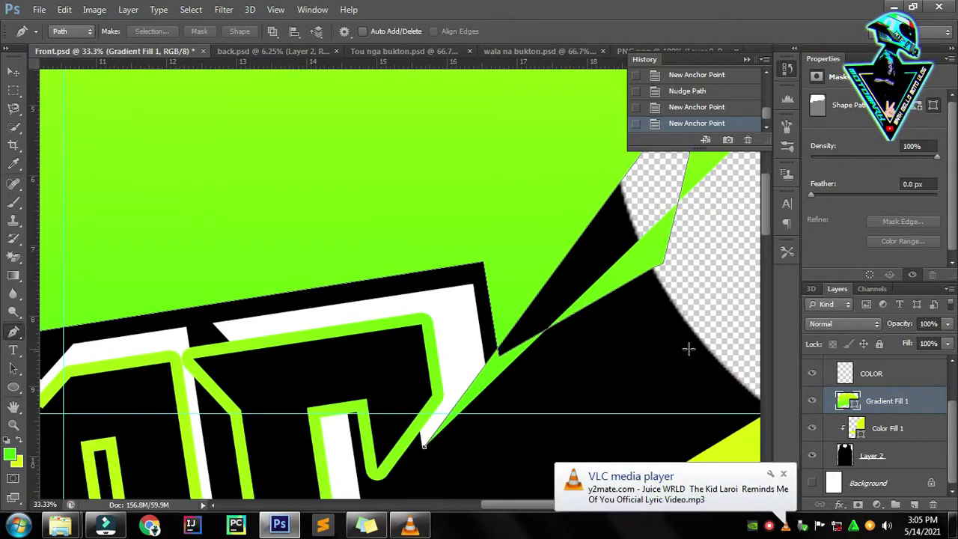
pyautogui.click(652, 280)
pyautogui.click(521, 407)
pyautogui.click(456, 376)
# - Set the Pen mode to Shape and inspect the gradient fill settings without changes
pyautogui.click(75, 31)
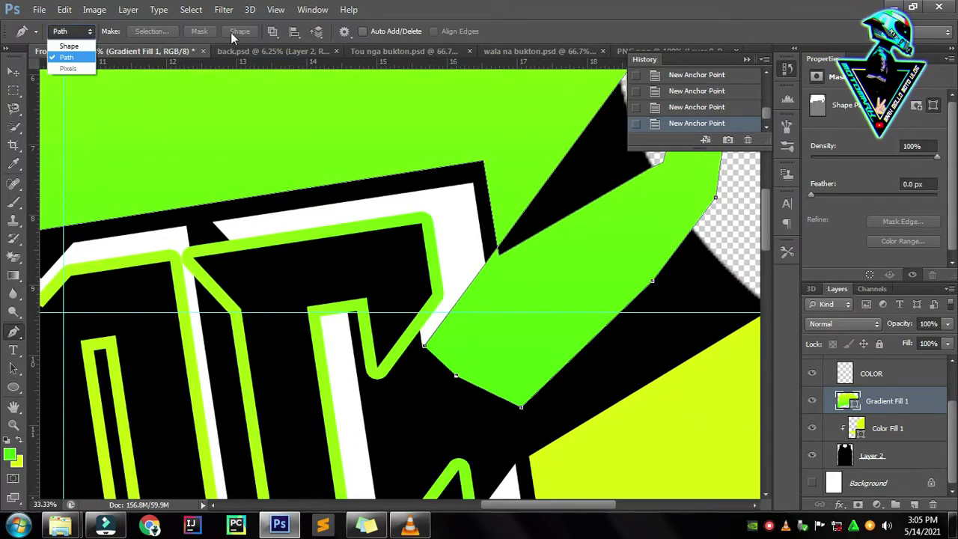
pyautogui.click(75, 31)
pyautogui.click(86, 47)
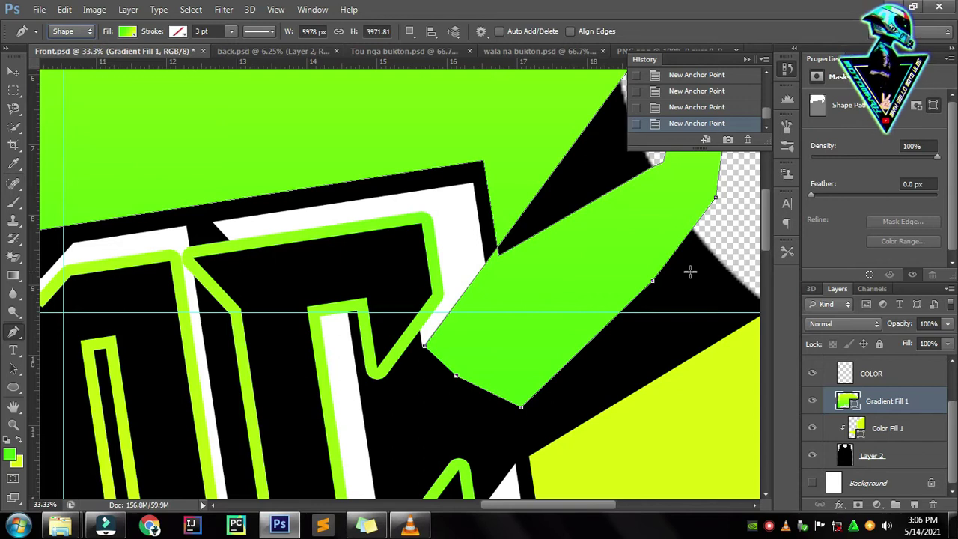
pyautogui.click(13, 71)
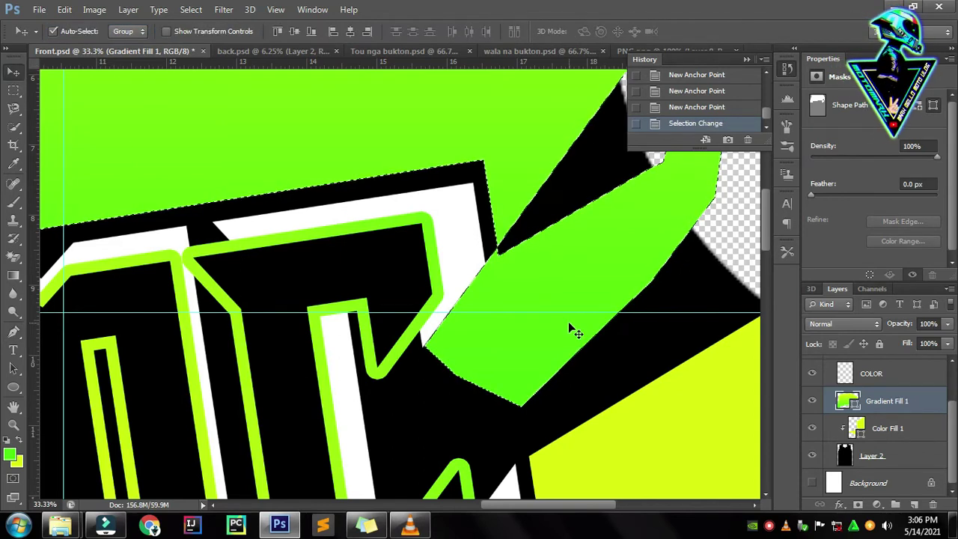
pyautogui.click(695, 125)
pyautogui.scroll(-1, 695, 125)
pyautogui.scroll(2, 753, 192)
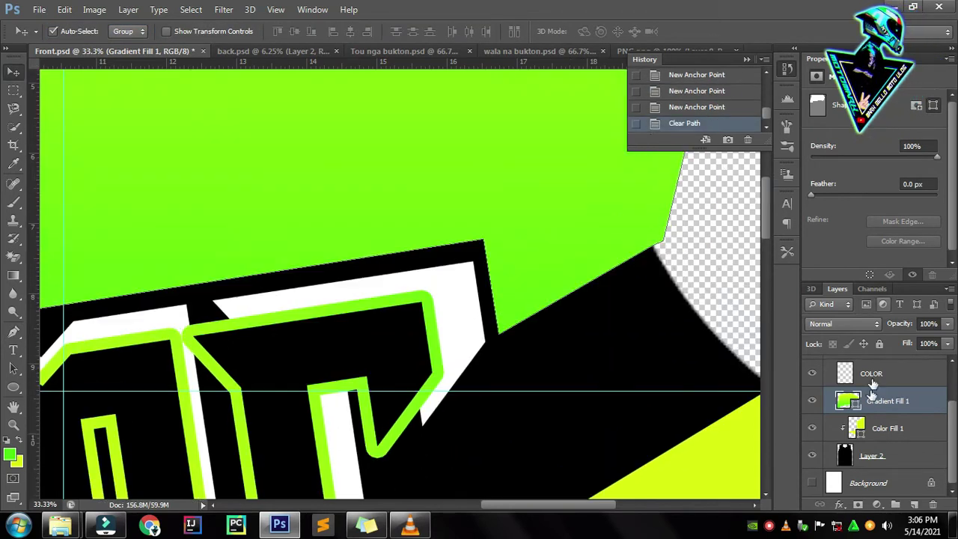
pyautogui.doubleClick(846, 404)
pyautogui.press('Escape')
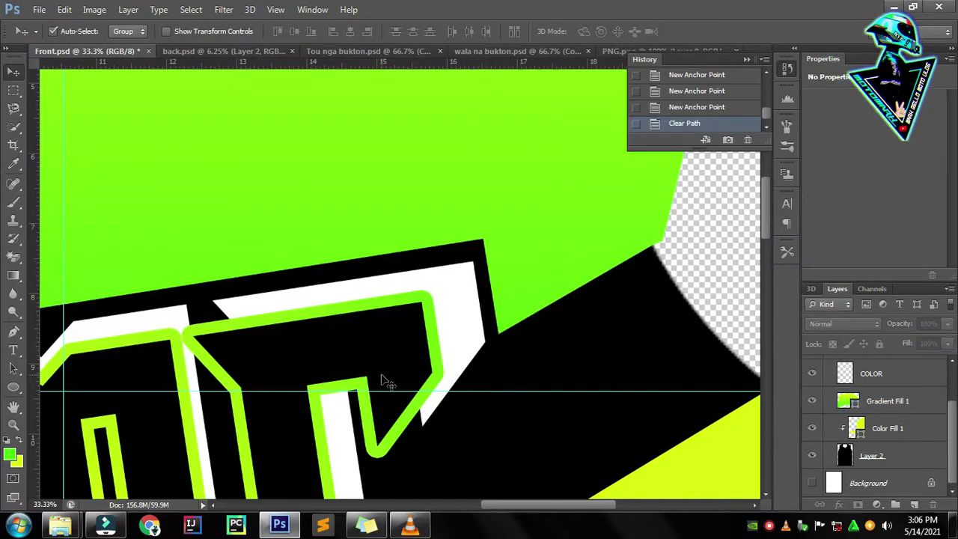
# - Start a Pen outline at the AMC letter's corner, replacing a misplaced first anchor
pyautogui.press('p')
pyautogui.click(420, 426)
pyautogui.scroll(1, 534, 372)
pyautogui.scroll(3, 533, 372)
pyautogui.scroll(-3, 449, 391)
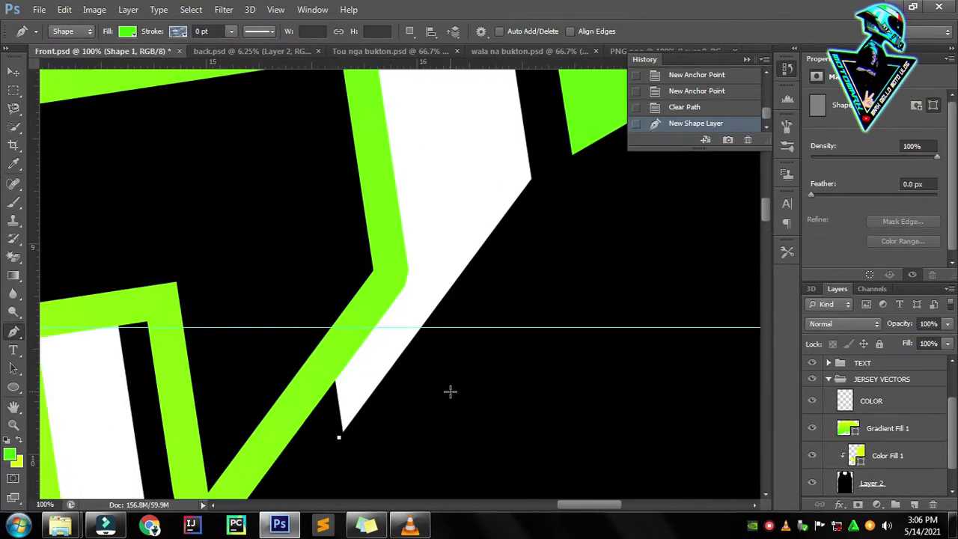
pyautogui.press('BackSpace')
pyautogui.click(337, 436)
pyautogui.press('Up')
pyautogui.scroll(3, 337, 437)
pyautogui.scroll(-3, 322, 408)
# - Continue the outline up to the shoulder and back, with shape fill set to none
pyautogui.click(555, 122)
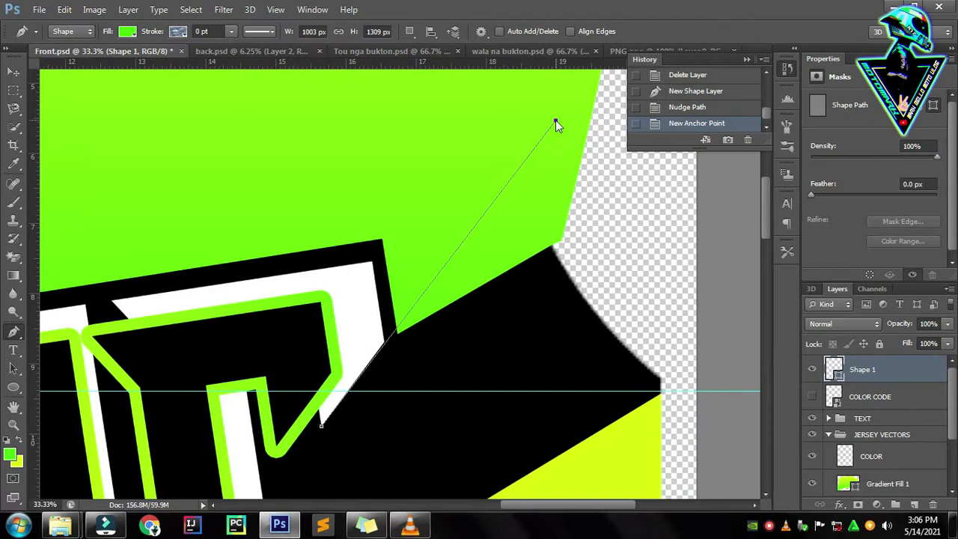
pyautogui.scroll(2, 556, 124)
pyautogui.click(618, 209)
pyautogui.scroll(-1, 628, 292)
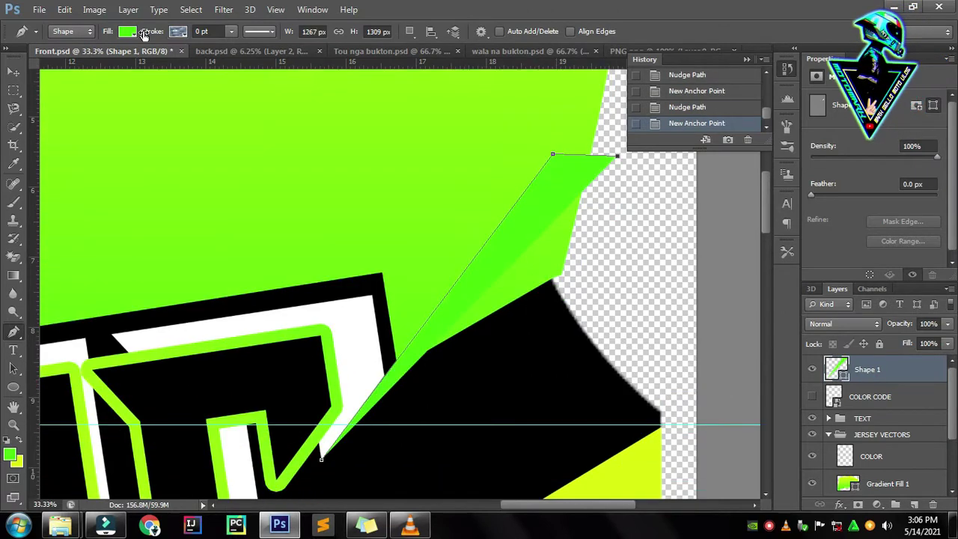
pyautogui.click(129, 31)
pyautogui.click(66, 60)
pyautogui.click(627, 231)
pyautogui.scroll(-2, 627, 231)
pyautogui.click(562, 300)
pyautogui.click(499, 348)
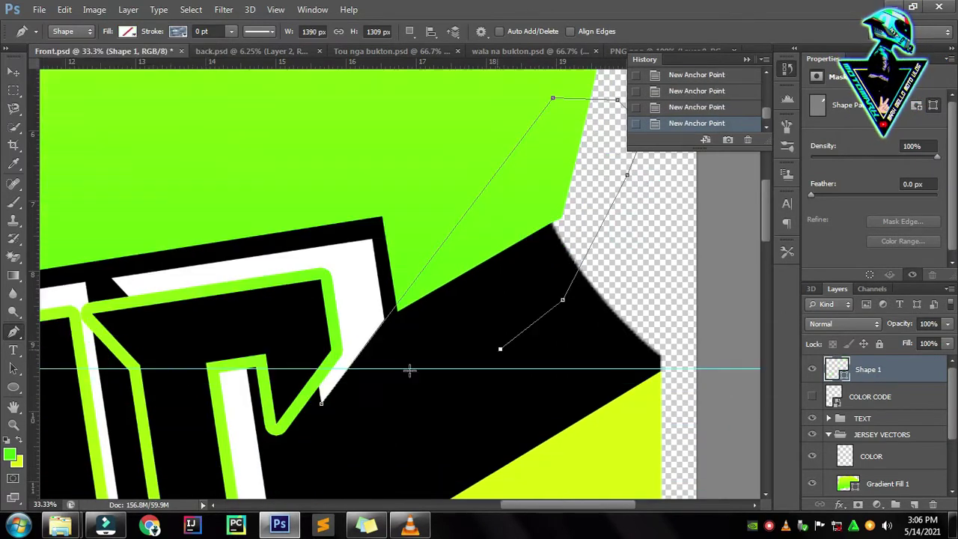
# - Load the outline as a selection, merge a new layer with Gradient Fill 1, and cut the piece
pyautogui.hotkey('ctrl', 'Return')
pyautogui.click(902, 483)
pyautogui.keyDown('alt'); pyautogui.click(811, 428); pyautogui.keyUp('alt')
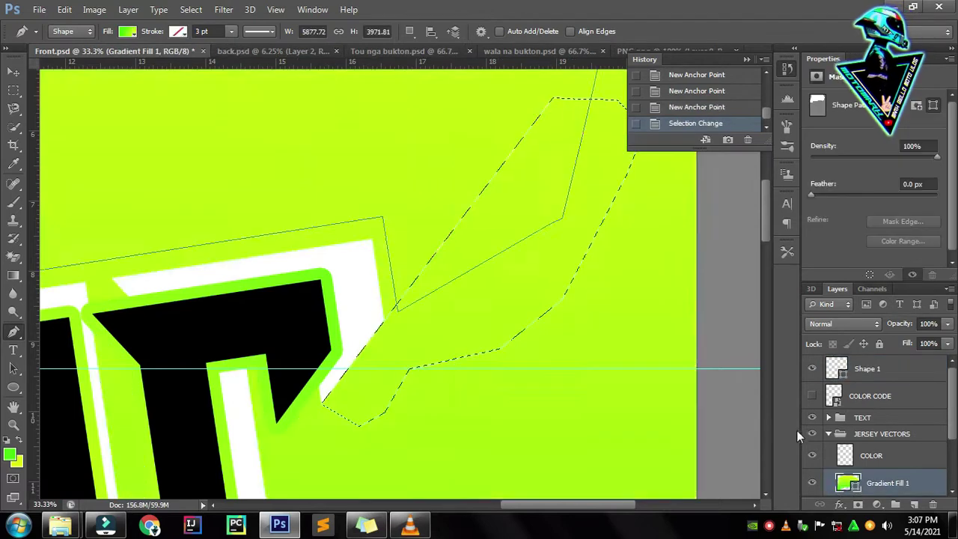
pyautogui.keyDown('alt'); pyautogui.click(811, 428); pyautogui.keyUp('alt')
pyautogui.click(912, 503)
pyautogui.keyDown('shift'); pyautogui.click(887, 455); pyautogui.keyUp('shift')
pyautogui.hotkey('ctrl', 'e')
pyautogui.hotkey('ctrl', 'x')
pyautogui.scroll(1, 711, 375)
# - Select the JERSEY VECTORS group with the Move tool and zoom in on the AMC lettering
pyautogui.hotkey('ctrl', '-')
pyautogui.hotkey('ctrl', '-')
pyautogui.hotkey('ctrl', '-')
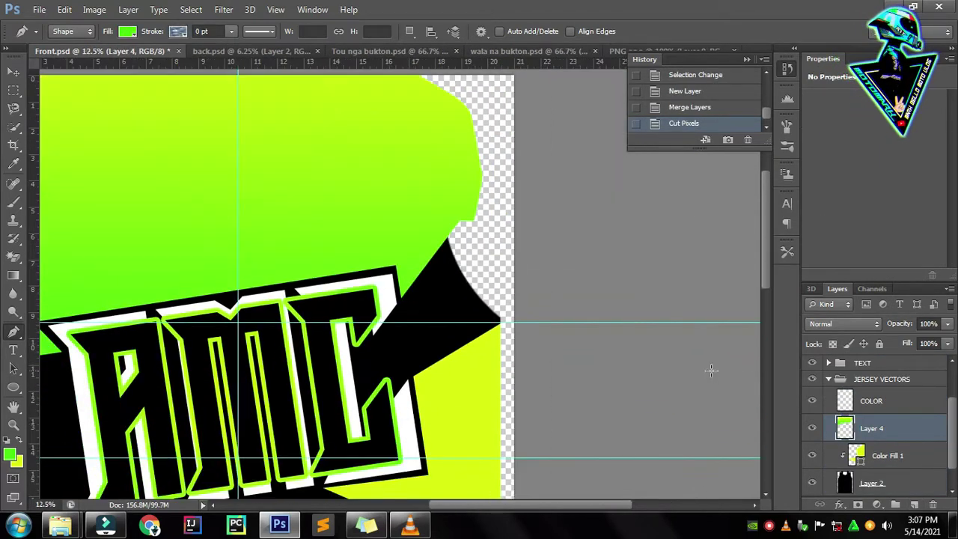
pyautogui.scroll(-2, 460, 288)
pyautogui.hotkey('ctrl', '+')
pyautogui.press('v')
pyautogui.click(357, 165)
pyautogui.hotkey('ctrl', '-')
pyautogui.hotkey('ctrl', '+')
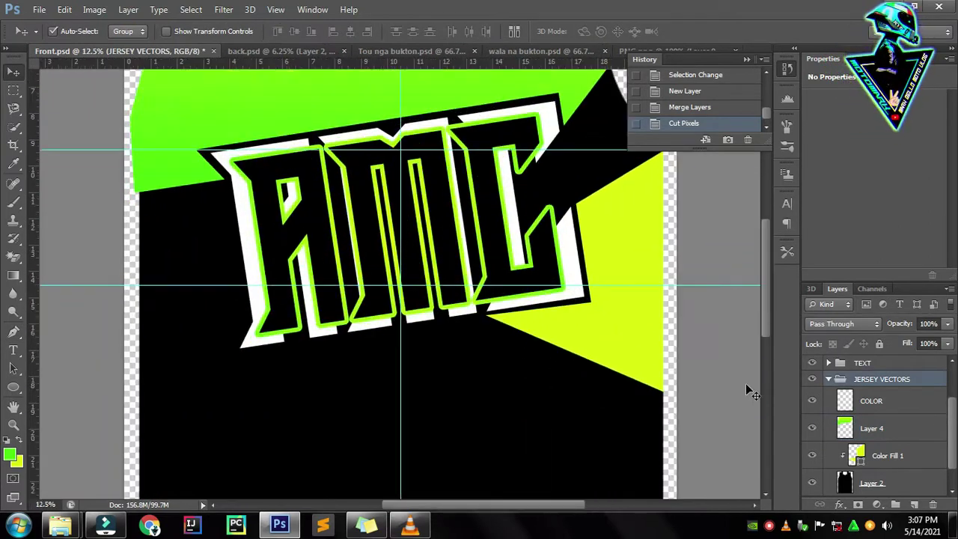
pyautogui.hotkey('ctrl', '+')
pyautogui.hotkey('ctrl', '+')
pyautogui.hotkey('ctrl', '+')
pyautogui.hotkey('ctrl', '+')
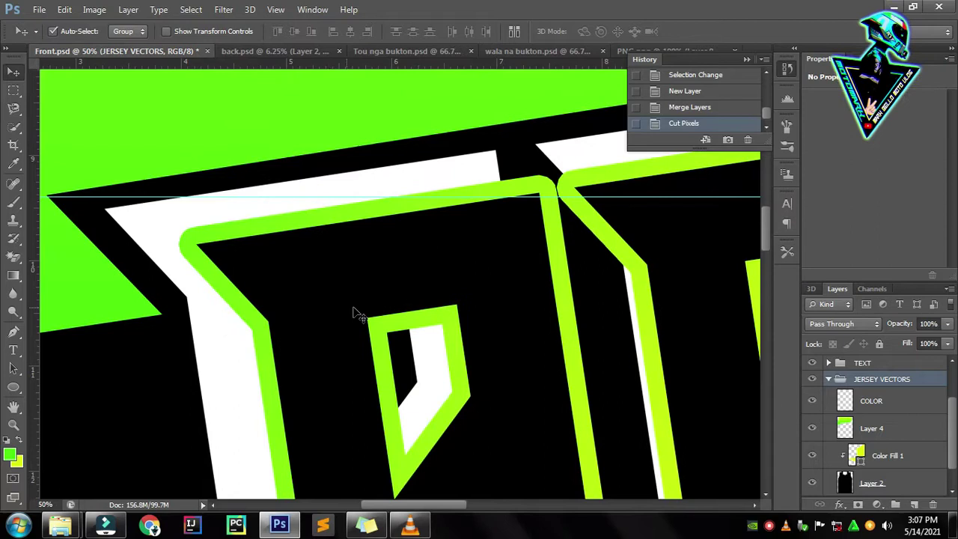
# - Begin Shape 2 with the Pen, placing its first two corners on the left
pyautogui.press('p')
pyautogui.click(187, 300)
pyautogui.scroll(5, 371, 327)
pyautogui.click(109, 79)
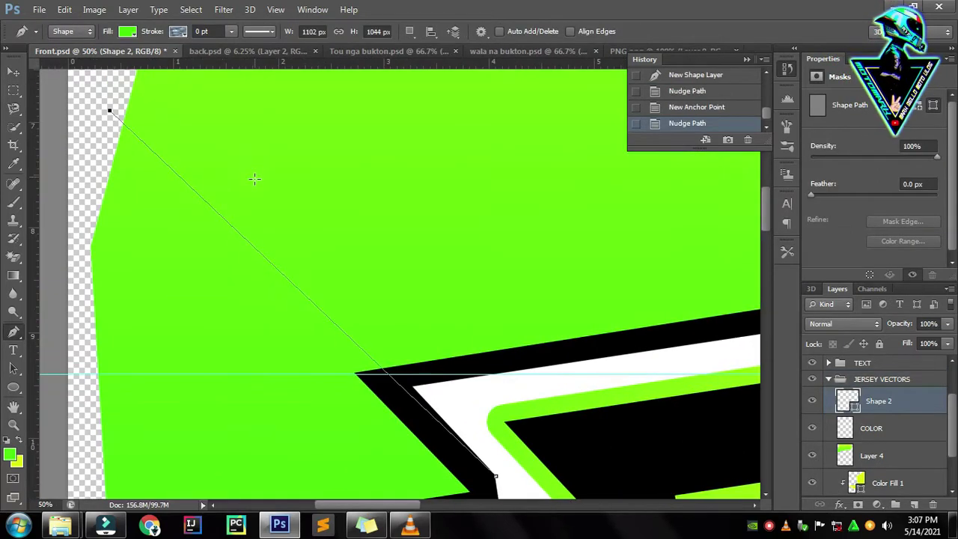
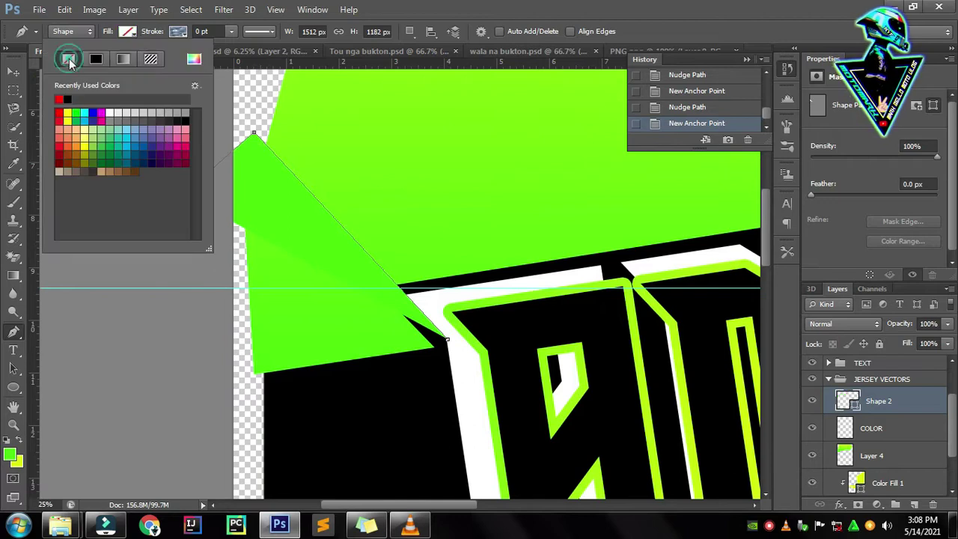
# - Trace a no-fill cutting outline around the left shoulder corner and load it as a selection
pyautogui.click(51, 54)
pyautogui.click(120, 265)
pyautogui.click(239, 431)
pyautogui.click(401, 430)
pyautogui.hotkey('ctrl', 'Return')
# - Cut the selected area out of lime body Layer 4 and clip it to the layer below
pyautogui.click(898, 463)
pyautogui.hotkey('ctrl', 'x')
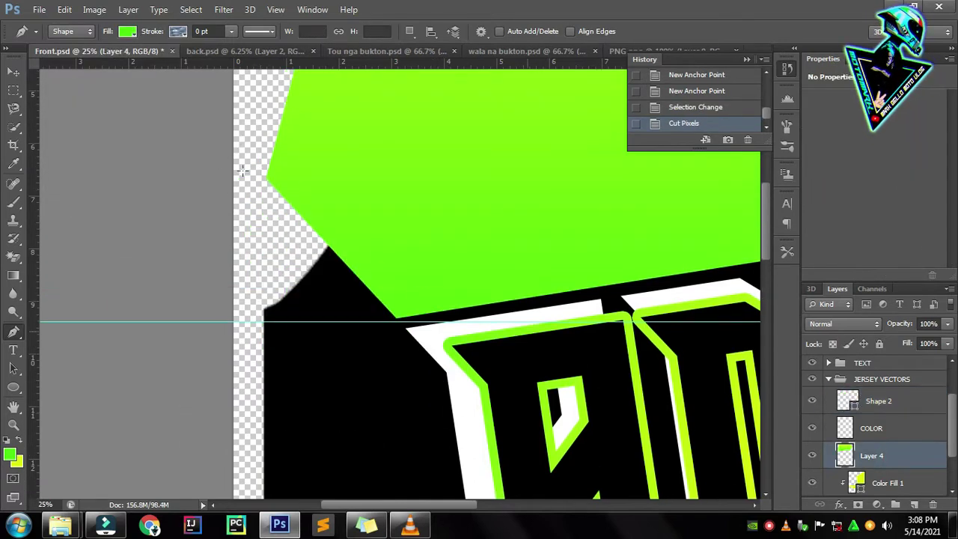
pyautogui.press('v')
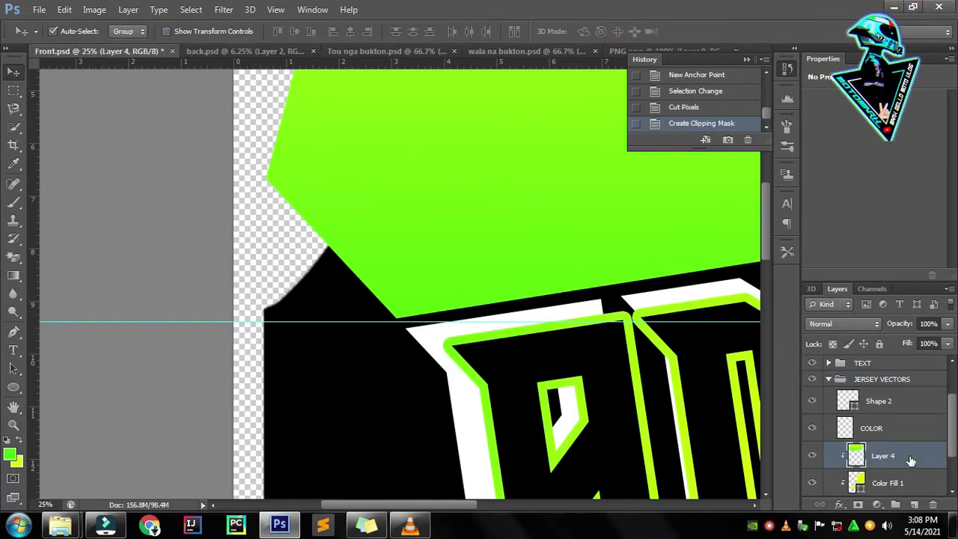
pyautogui.hotkey('ctrl', '0')
pyautogui.scroll(2, 274, 282)
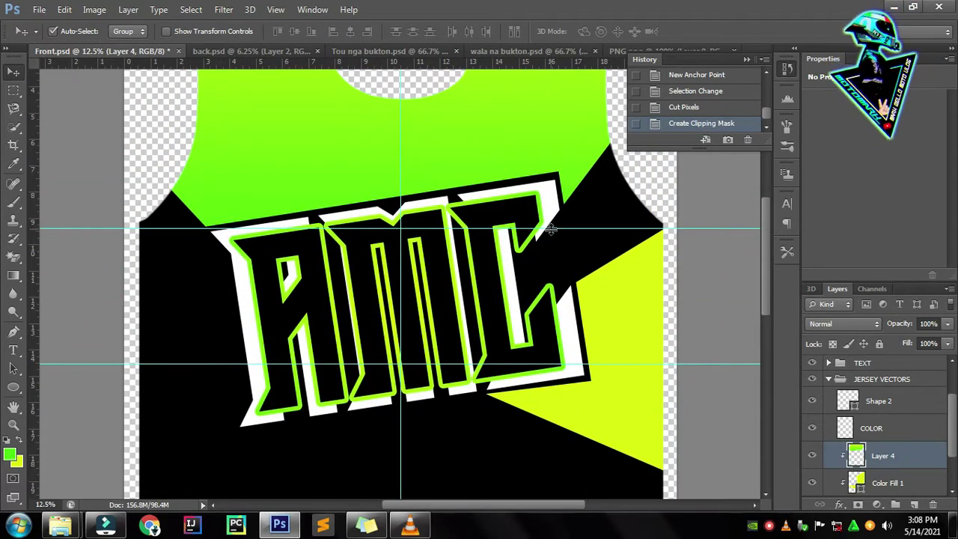
pyautogui.scroll(1, 544, 249)
pyautogui.scroll(1, 603, 263)
pyautogui.scroll(1, 656, 259)
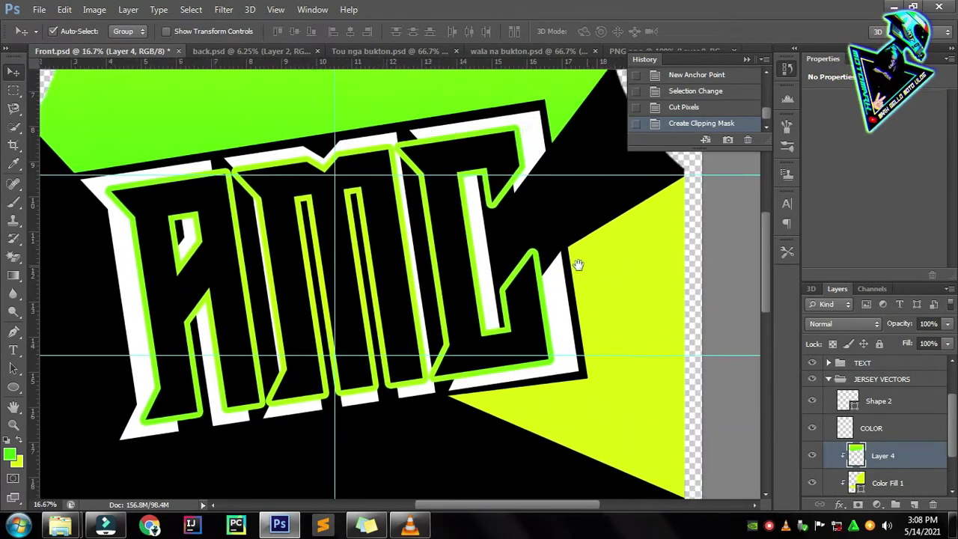
pyautogui.scroll(1, 577, 267)
pyautogui.scroll(1, 580, 272)
# - Begin a no-fill Pen outline along the band's edge beside the logo
pyautogui.press('p')
pyautogui.click(561, 296)
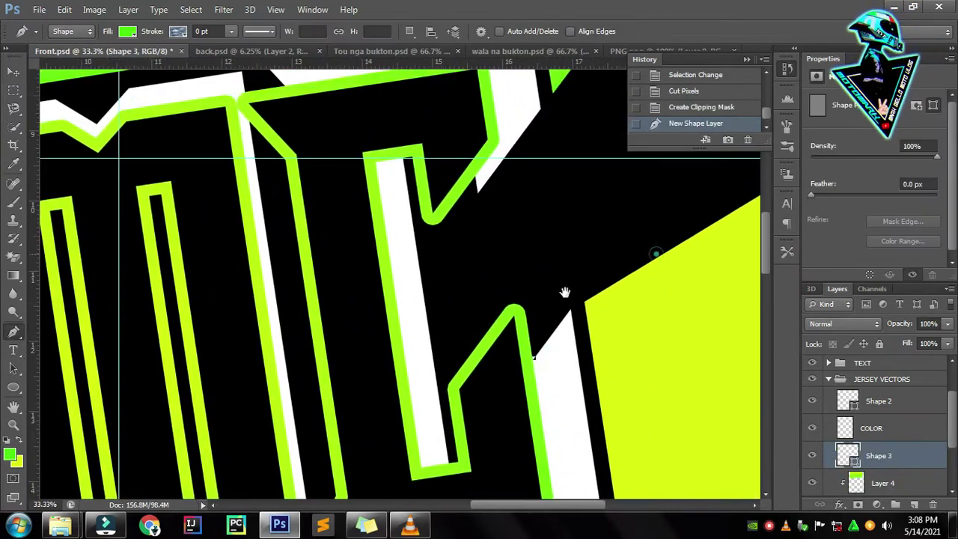
pyautogui.scroll(1, 637, 176)
pyautogui.click(637, 177)
pyautogui.press('Up')
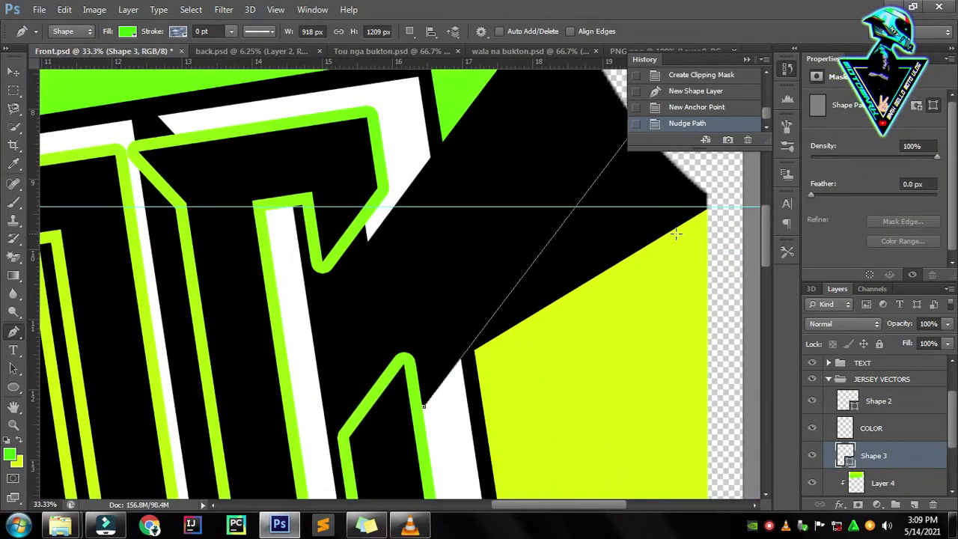
pyautogui.click(528, 187)
pyautogui.click(546, 277)
pyautogui.click(378, 384)
pyautogui.click(545, 236)
pyautogui.click(127, 31)
pyautogui.click(59, 58)
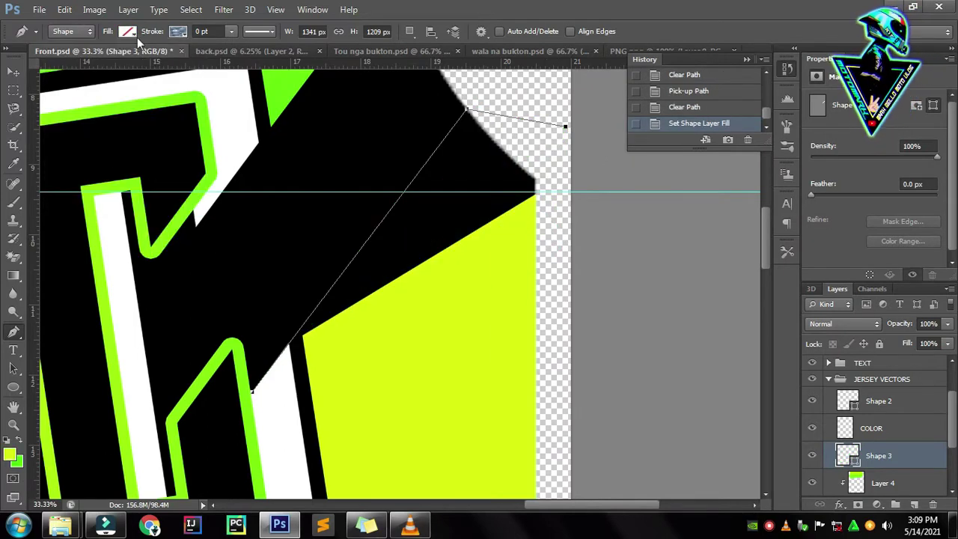
# - Extend the outline down the right edge and across the panel, close it, and make a selection
pyautogui.click(564, 216)
pyautogui.click(560, 250)
pyautogui.click(496, 316)
pyautogui.click(472, 340)
pyautogui.click(449, 346)
pyautogui.click(351, 351)
pyautogui.scroll(1, 376, 378)
pyautogui.scroll(-2, 372, 368)
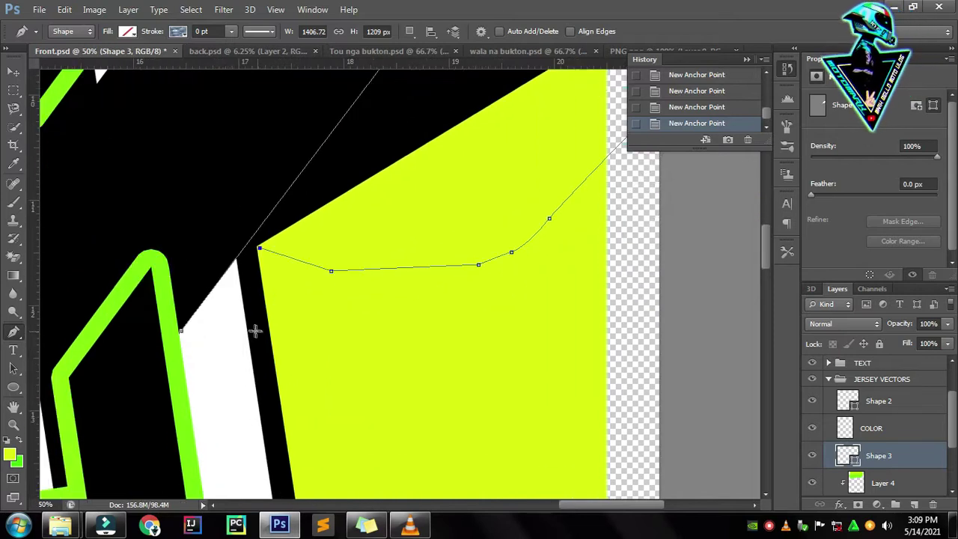
pyautogui.hotkey('ctrl', '+')
pyautogui.hotkey('ctrl', '+')
pyautogui.click(126, 230)
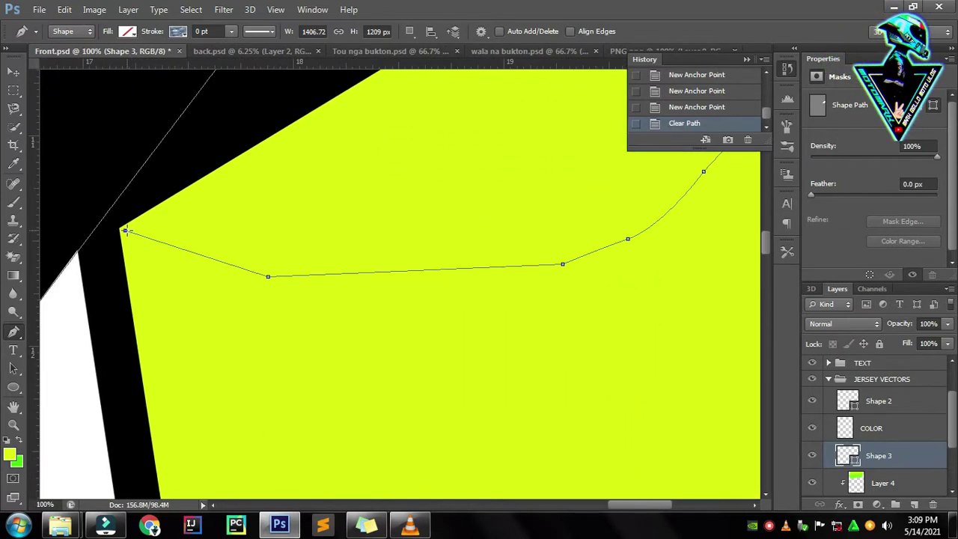
pyautogui.scroll(-1, 130, 189)
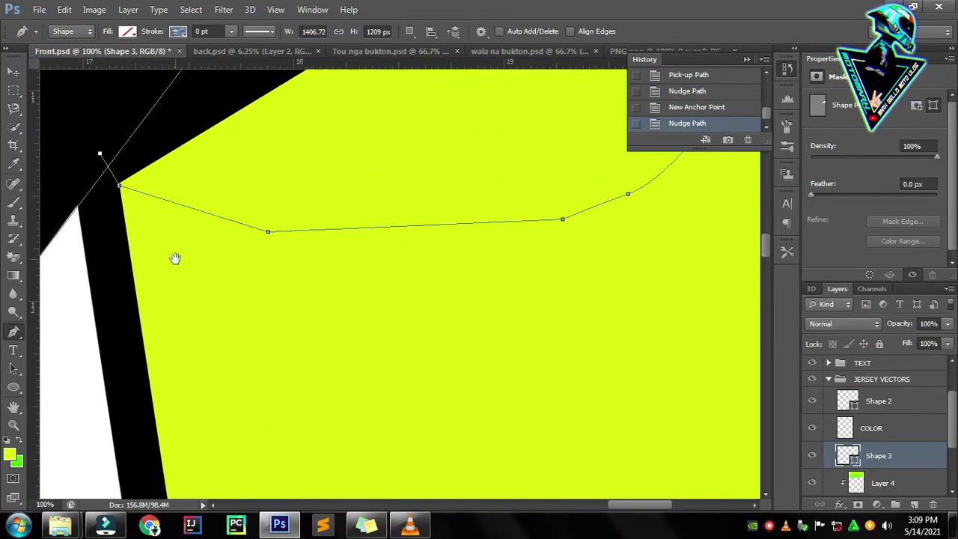
pyautogui.hscroll(-3, 182, 257)
pyautogui.click(146, 377)
pyautogui.hotkey('ctrl', 'Return')
# - Fill the selection with a Solid Color layer sampled from the side panel's lime-yellow #d9ff03
pyautogui.hotkey('ctrl', 'z')
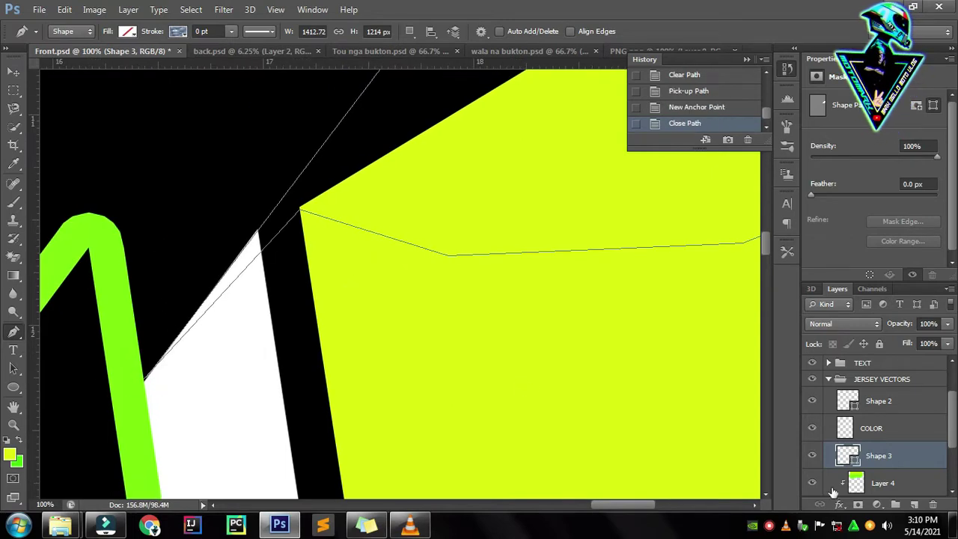
pyautogui.click(877, 503)
pyautogui.click(838, 197)
pyautogui.click(919, 109)
pyautogui.hotkey('ctrl', 'Return')
pyautogui.scroll(-3, 883, 419)
pyautogui.click(883, 427)
pyautogui.click(877, 504)
pyautogui.click(838, 197)
pyautogui.press('Return')
# - Merge the new lime-yellow fill into the side panel layer and draw an outline along the stripe edge
pyautogui.click(748, 60)
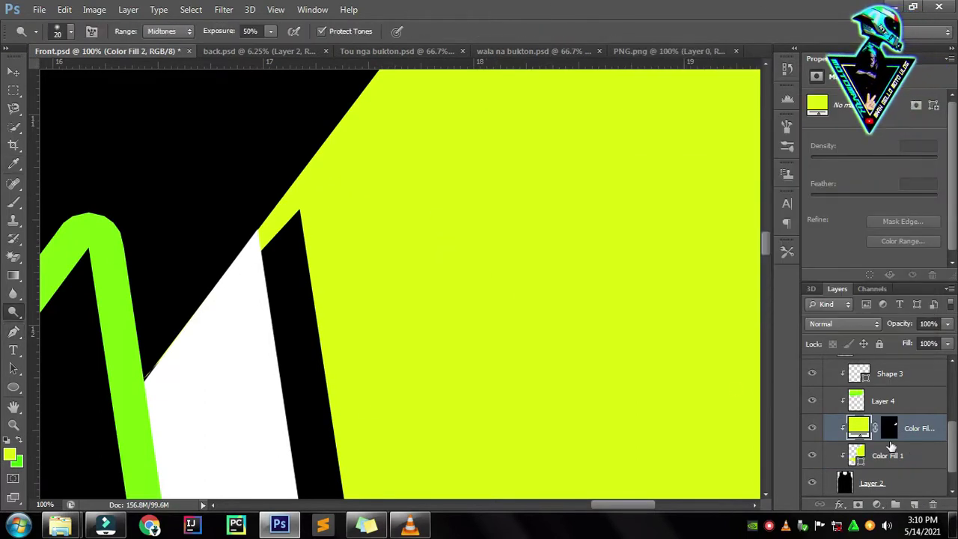
pyautogui.hotkey('ctrl', 'e')
pyautogui.click(297, 174)
pyautogui.scroll(-10, 394, 434)
pyautogui.click(417, 454)
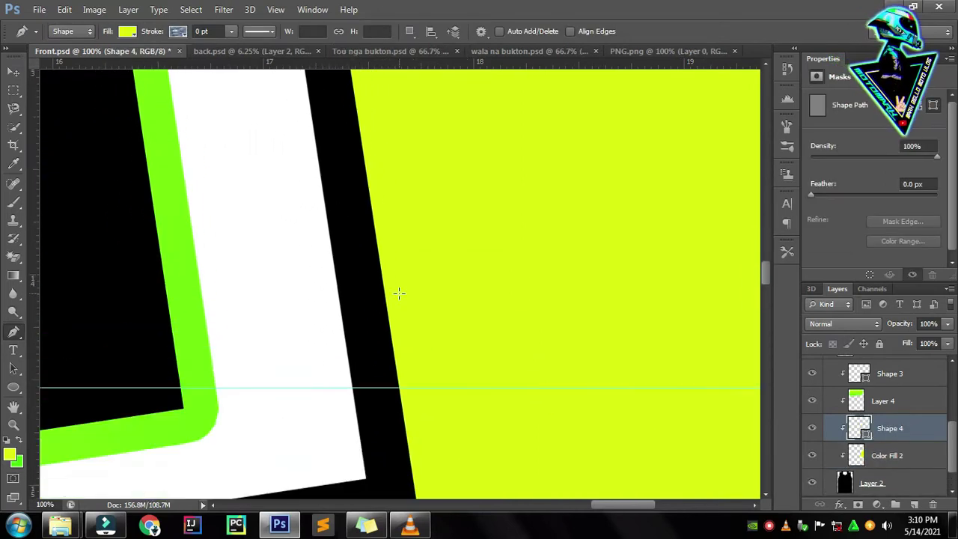
pyautogui.scroll(10, 483, 336)
pyautogui.scroll(-5, 448, 180)
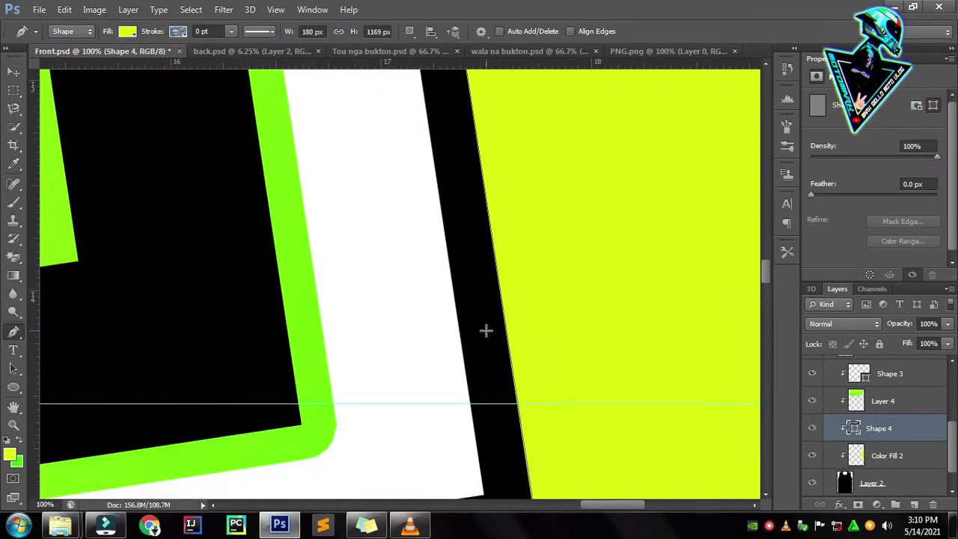
pyautogui.scroll(5, 479, 225)
pyautogui.click(321, 149)
pyautogui.hotkey('ctrl', 'e')
pyautogui.hotkey('ctrl', 'z')
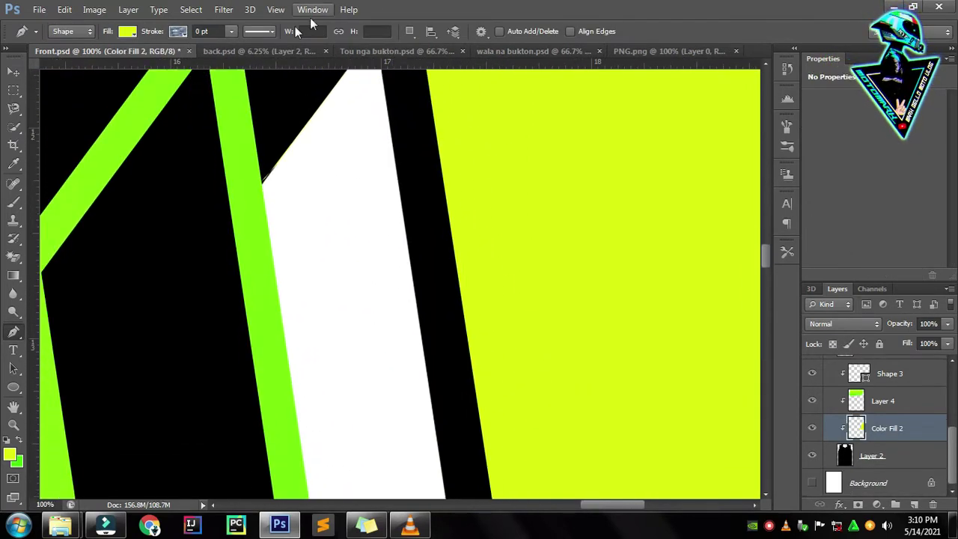
# - Use the History panel to step back before the shape was filled, and set the shape to no fill
pyautogui.click(312, 9)
pyautogui.click(352, 215)
pyautogui.click(697, 110)
pyautogui.scroll(3, 374, 219)
pyautogui.scroll(3, 275, 160)
pyautogui.click(127, 31)
pyautogui.click(54, 39)
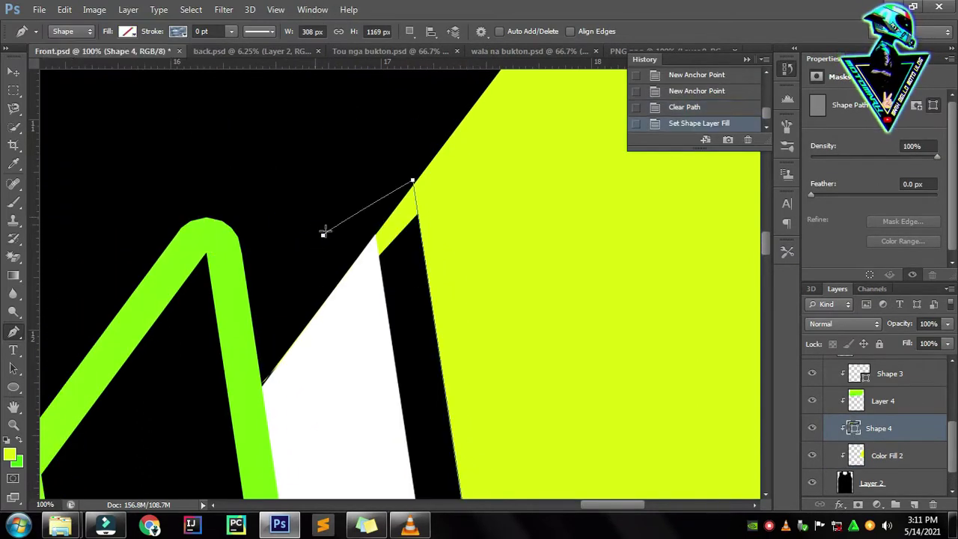
# - Close the outline at the band's lower corner and load it as a selection
pyautogui.scroll(-3, 449, 224)
pyautogui.scroll(-5, 356, 250)
pyautogui.click(538, 449)
pyautogui.click(441, 386)
pyautogui.hotkey('ctrl', 'Return')
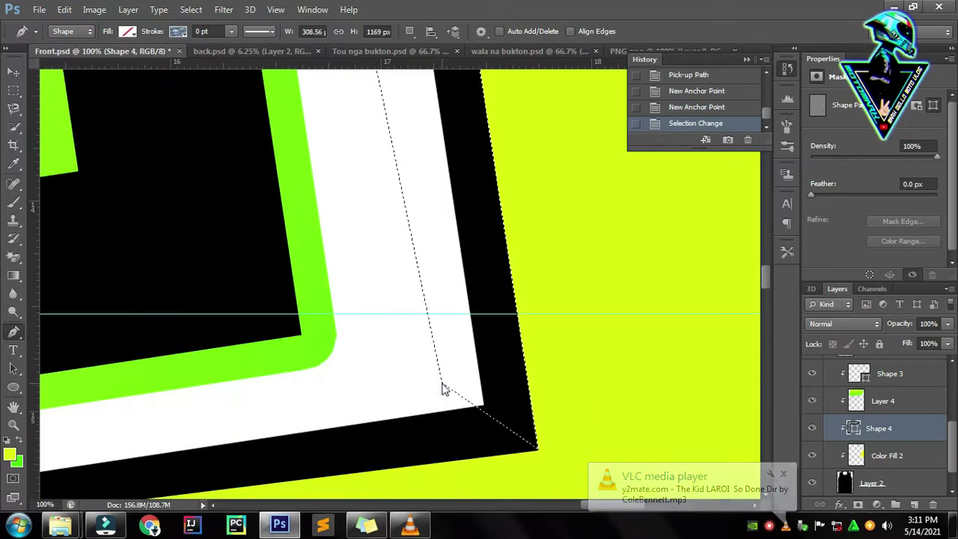
# - Merge the shape into the fill layer, cut out the selected sliver, and save
pyautogui.keyDown('shift'); pyautogui.click(903, 452); pyautogui.keyUp('shift')
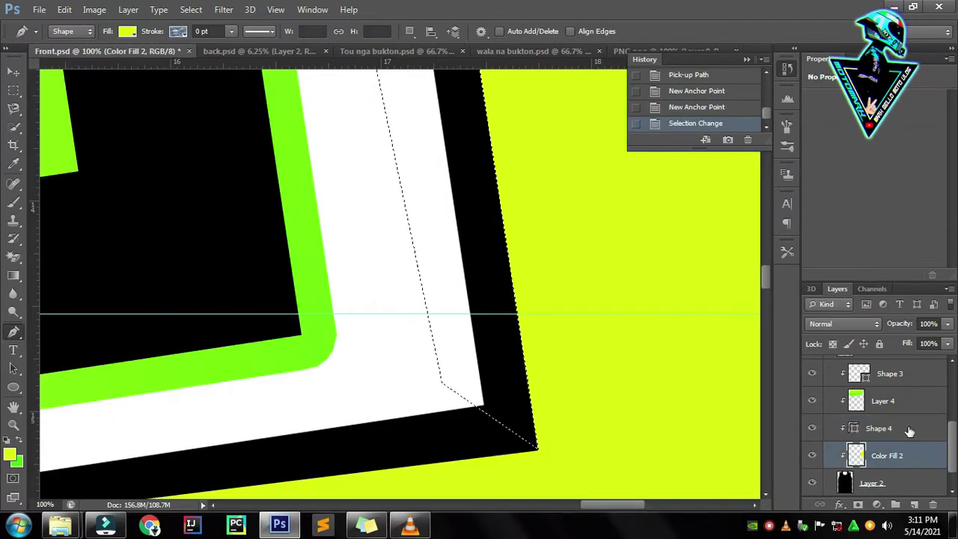
pyautogui.hotkey('ctrl', 'e')
pyautogui.hotkey('ctrl', 'x')
pyautogui.scroll(5, 453, 263)
pyautogui.scroll(3, 453, 264)
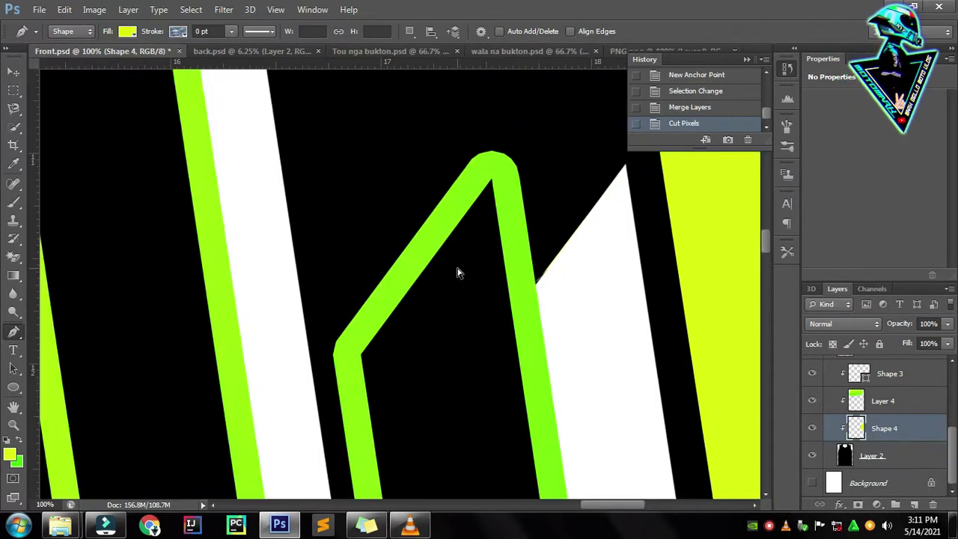
pyautogui.hotkey('ctrl', '0')
pyautogui.hotkey('ctrl', 's')
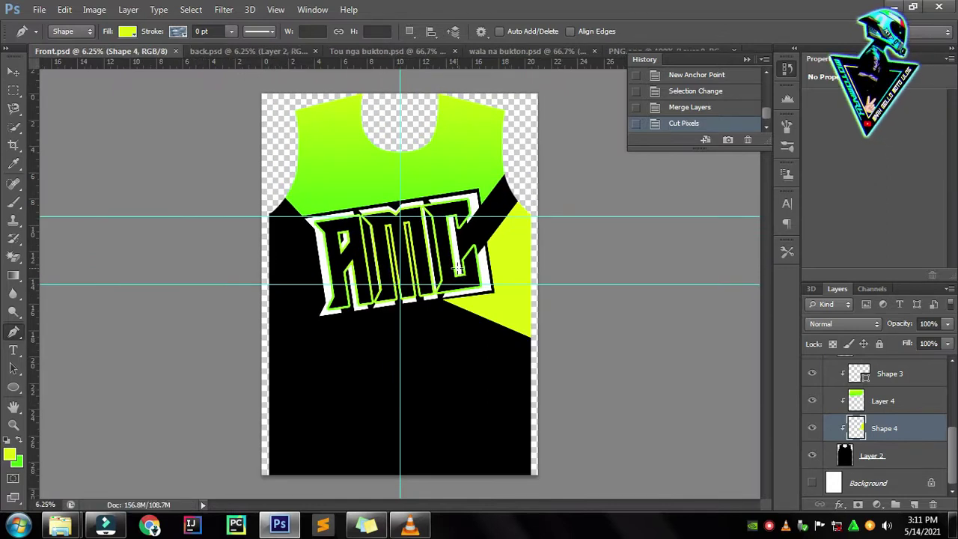
# - Zoom in on the AMC logo and left shoulder, then delete a stray new shape layer
pyautogui.hotkey('ctrl', '+')
pyautogui.hotkey('ctrl', '+')
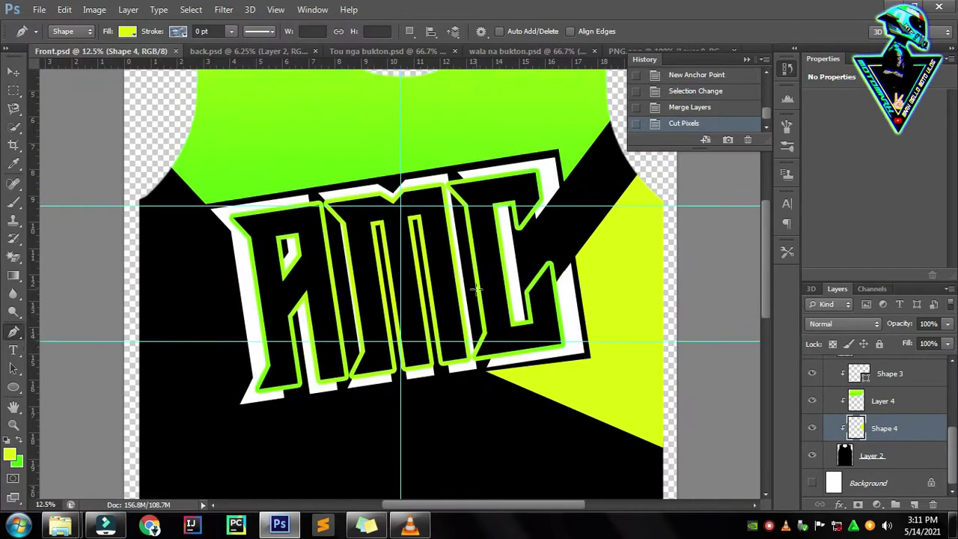
pyautogui.scroll(2, 521, 200)
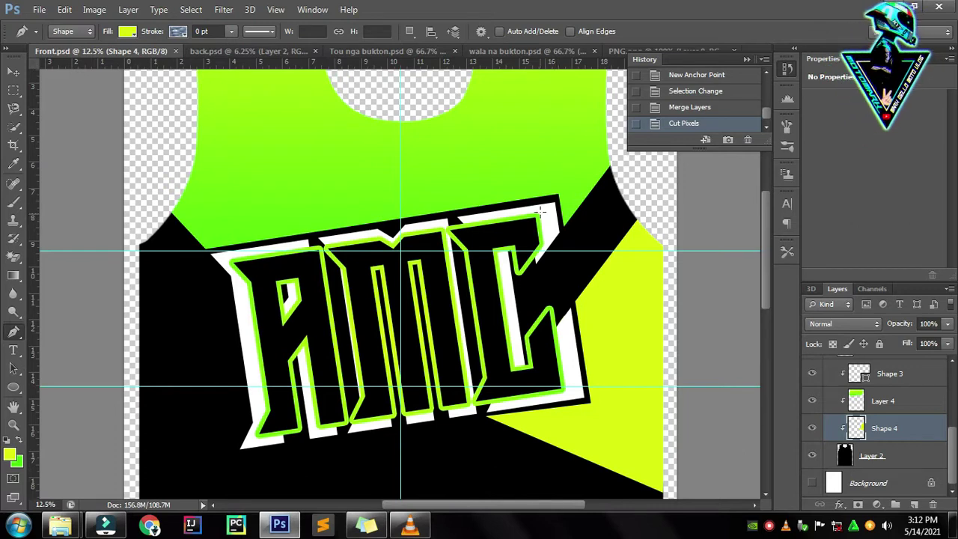
pyautogui.hotkey('ctrl', '+')
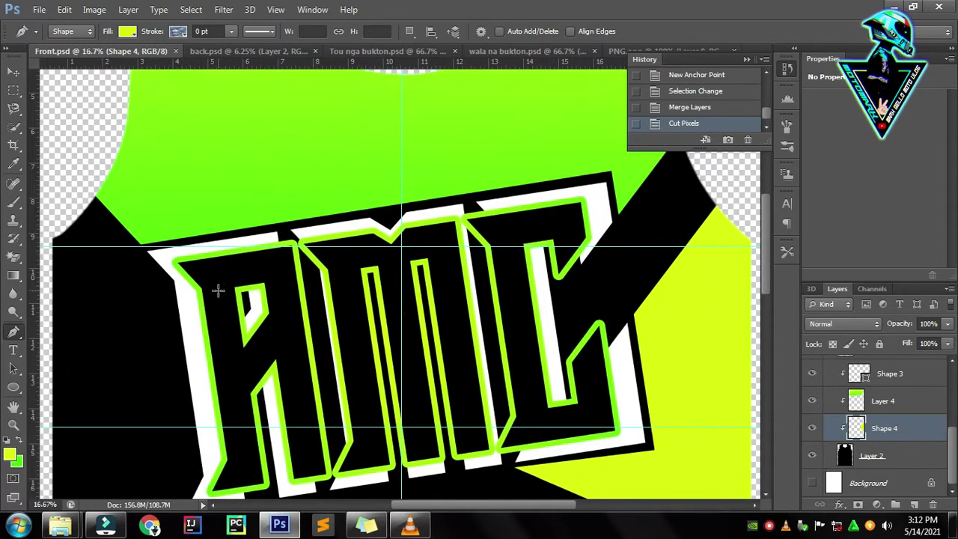
pyautogui.hotkey('ctrl', '+')
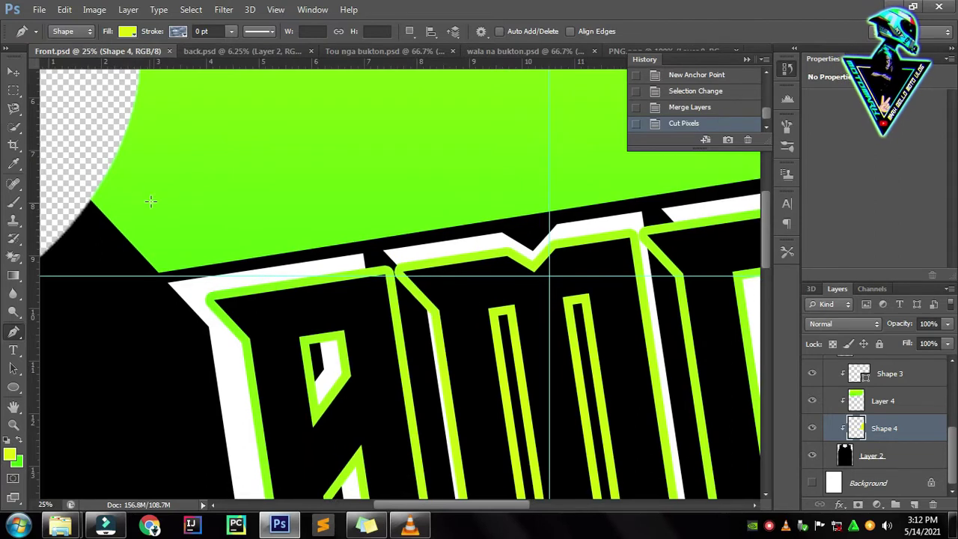
pyautogui.click(238, 315)
pyautogui.hotkey('ctrl', '+')
pyautogui.press('Delete')
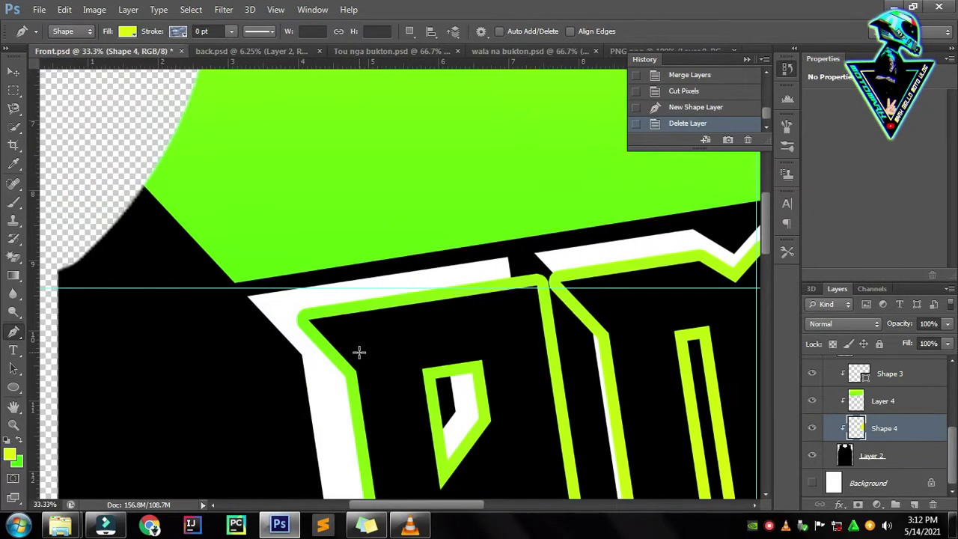
pyautogui.hotkey('ctrl', '-')
pyautogui.hotkey('ctrl', '-')
pyautogui.hotkey('ctrl', '-')
pyautogui.hotkey('ctrl', '-')
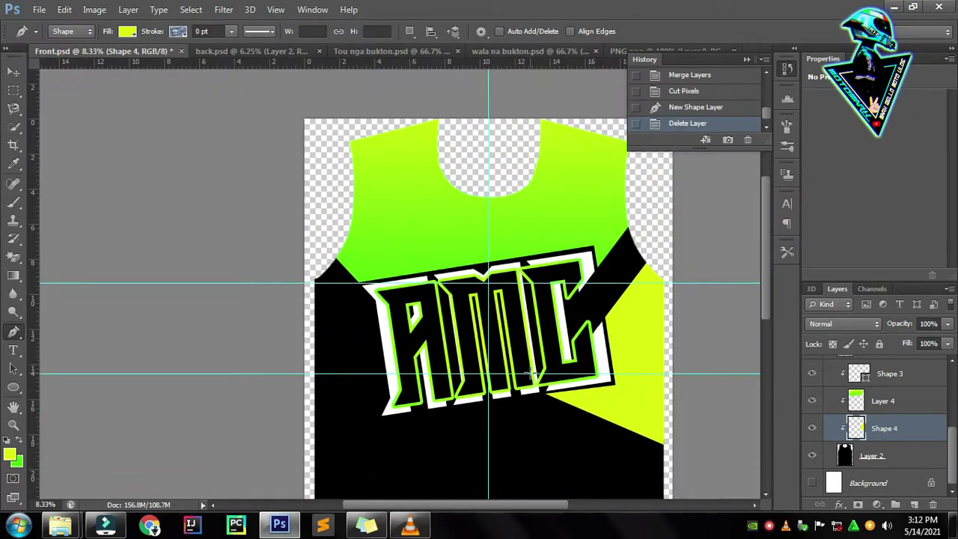
# - Bring the jersey back into view, zoom in, and save Front.psd
pyautogui.scroll(-2, 529, 372)
pyautogui.scroll(-3, 560, 319)
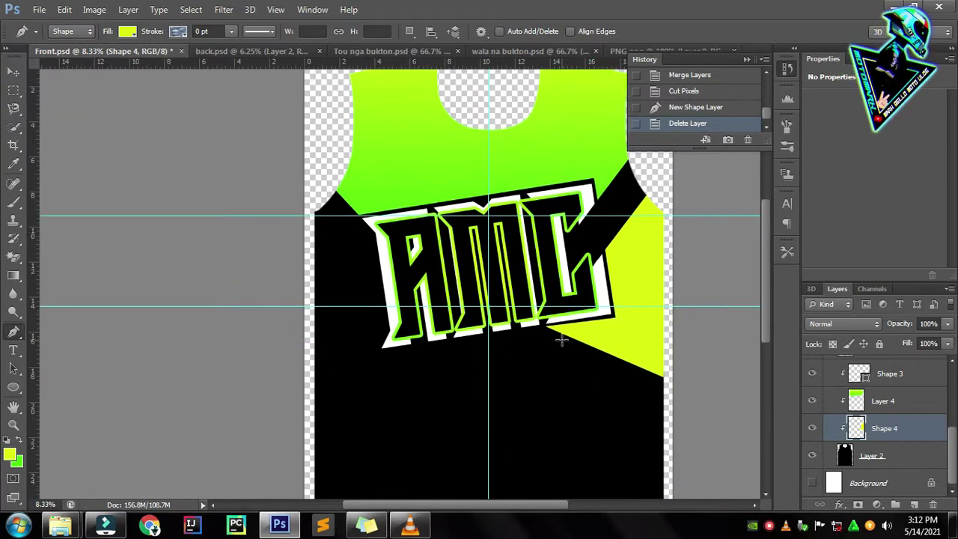
pyautogui.scroll(-1, 560, 331)
pyautogui.scroll(1, 613, 299)
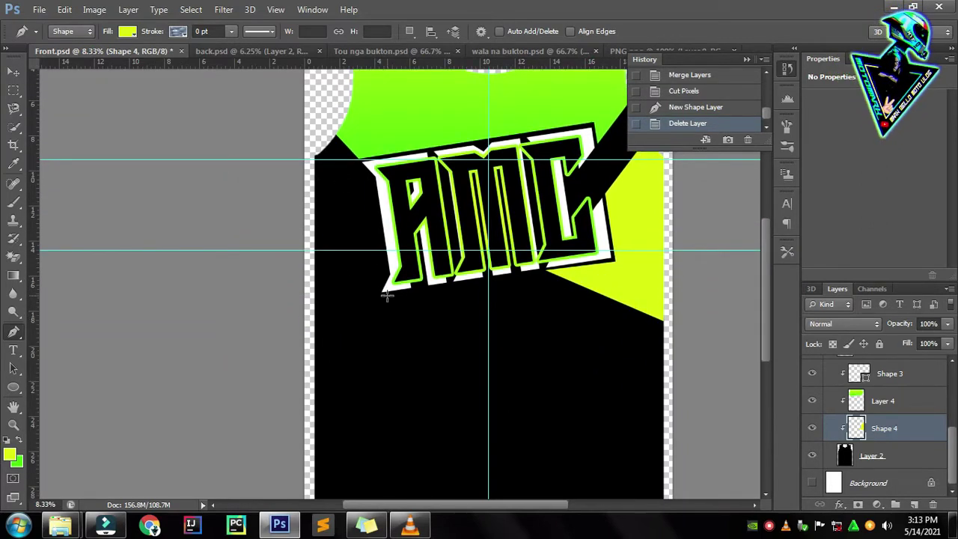
pyautogui.scroll(3, 639, 219)
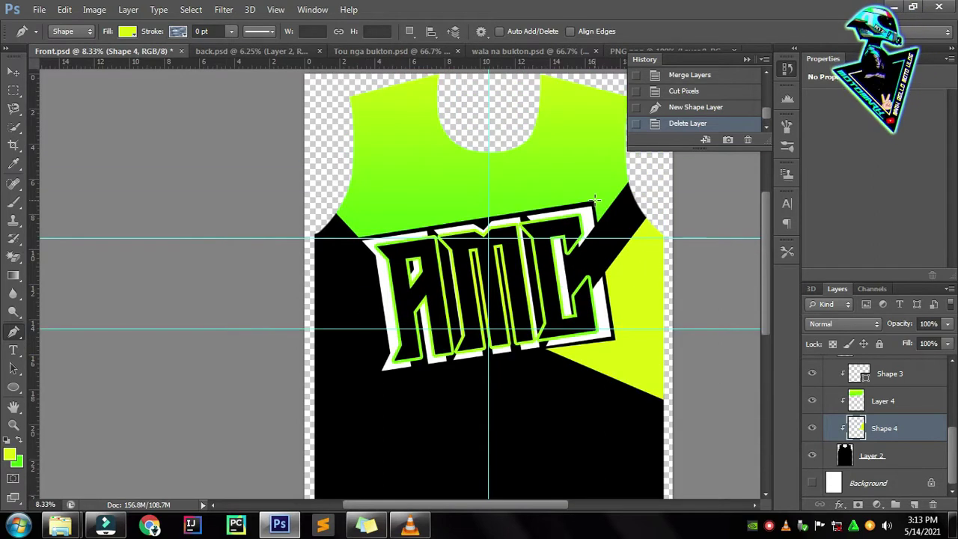
pyautogui.scroll(-2, 395, 331)
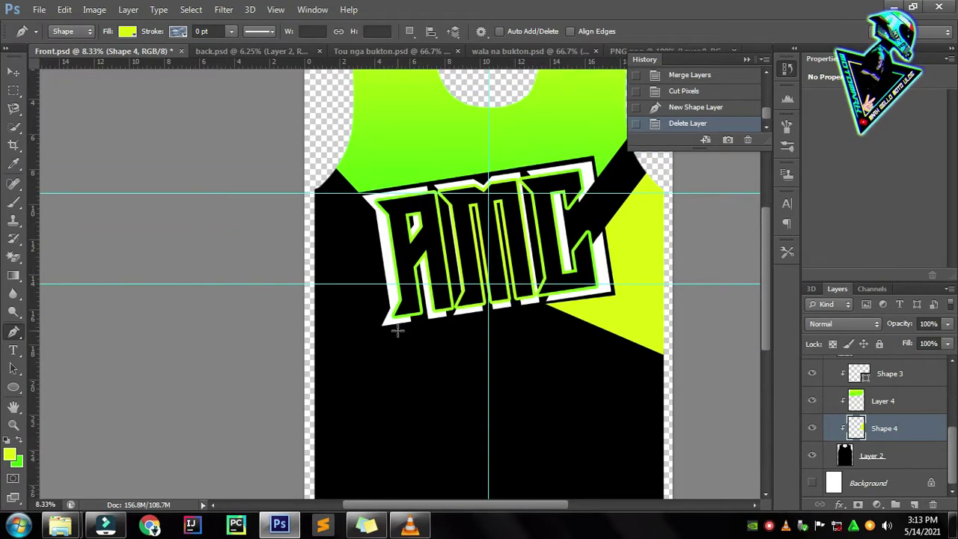
pyautogui.scroll(-1, 380, 289)
pyautogui.scroll(-3, 359, 391)
pyautogui.hotkey('ctrl', '+')
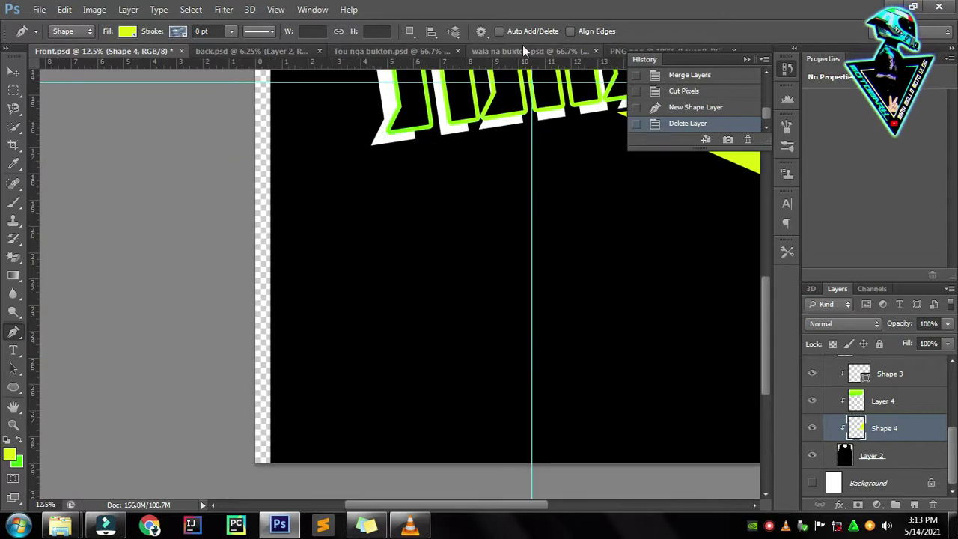
pyautogui.hotkey('ctrl', 's')
pyautogui.scroll(3, 437, 370)
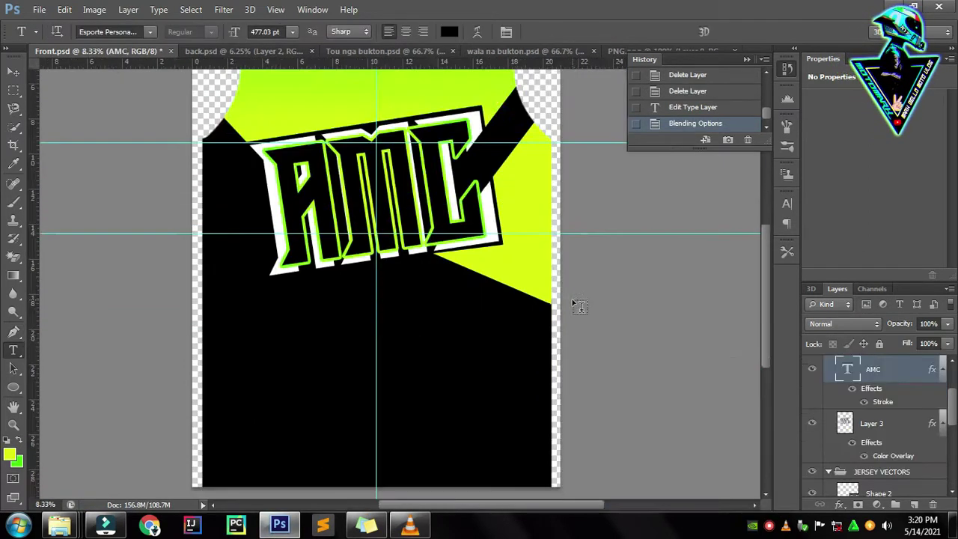
# - Start a Pen shape below the AMC lettering, nudging its bottom anchor down and its top anchor under the A
pyautogui.scroll(2, 414, 275)
pyautogui.scroll(-2, 240, 378)
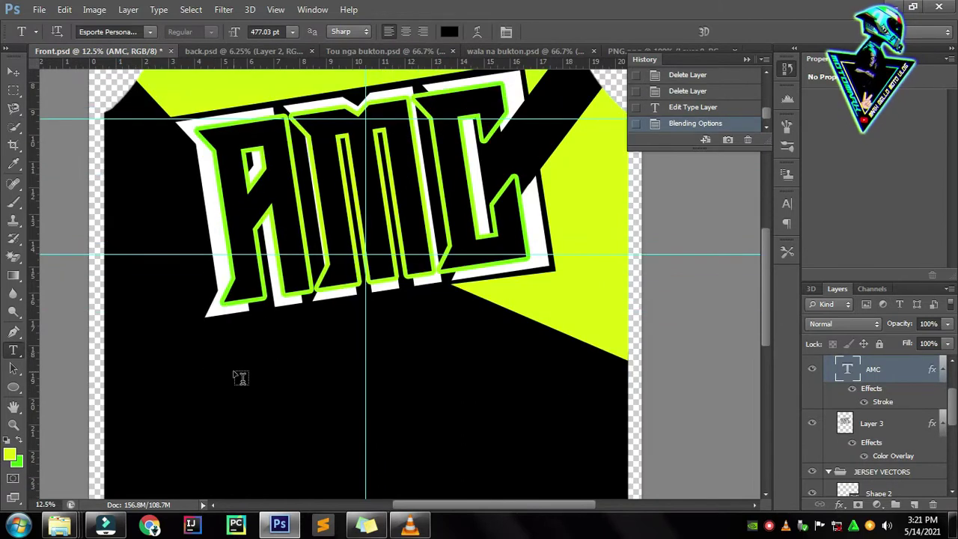
pyautogui.press('p')
pyautogui.click(221, 125)
pyautogui.scroll(1, 493, 270)
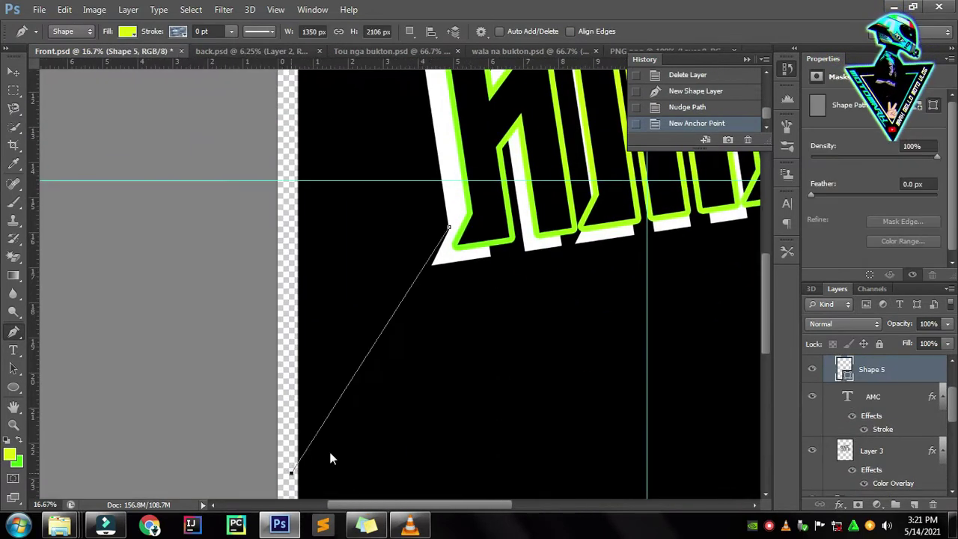
pyautogui.scroll(-3, 331, 459)
pyautogui.hotkey('shift', 'Down')
pyautogui.hotkey('shift', 'Down')
pyautogui.hotkey('shift', 'Down')
pyautogui.scroll(1, 487, 392)
pyautogui.scroll(3, 432, 176)
pyautogui.click(431, 176)
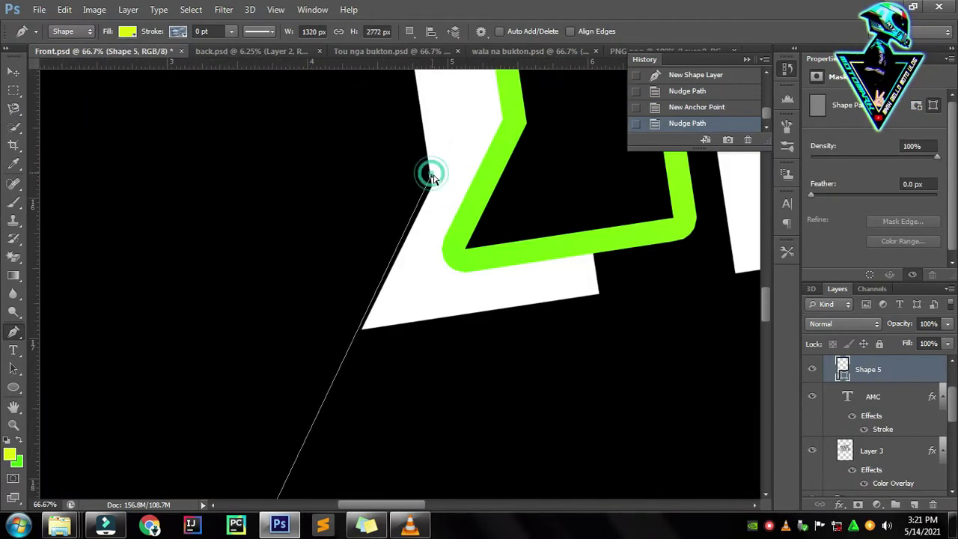
pyautogui.moveTo(430, 188); pyautogui.dragTo(431, 189)
# - Nudge the bottom anchor left and move the top anchor to the lettering's corner
pyautogui.scroll(-2, 351, 304)
pyautogui.scroll(-1, 316, 291)
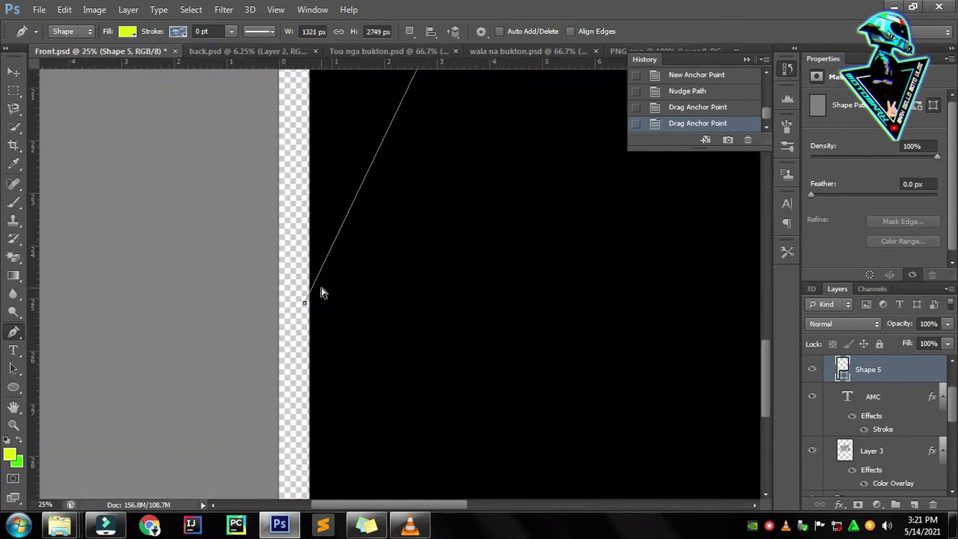
pyautogui.scroll(-2, 267, 327)
pyautogui.scroll(-1, 227, 383)
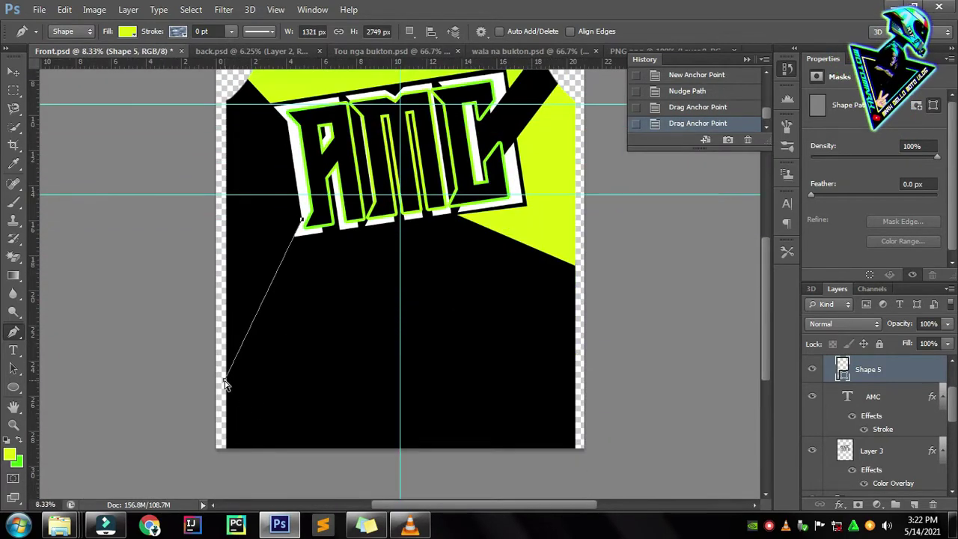
pyautogui.scroll(2, 225, 384)
pyautogui.press('Left')
pyautogui.scroll(1, 274, 428)
pyautogui.scroll(-3, 392, 389)
pyautogui.scroll(1, 348, 280)
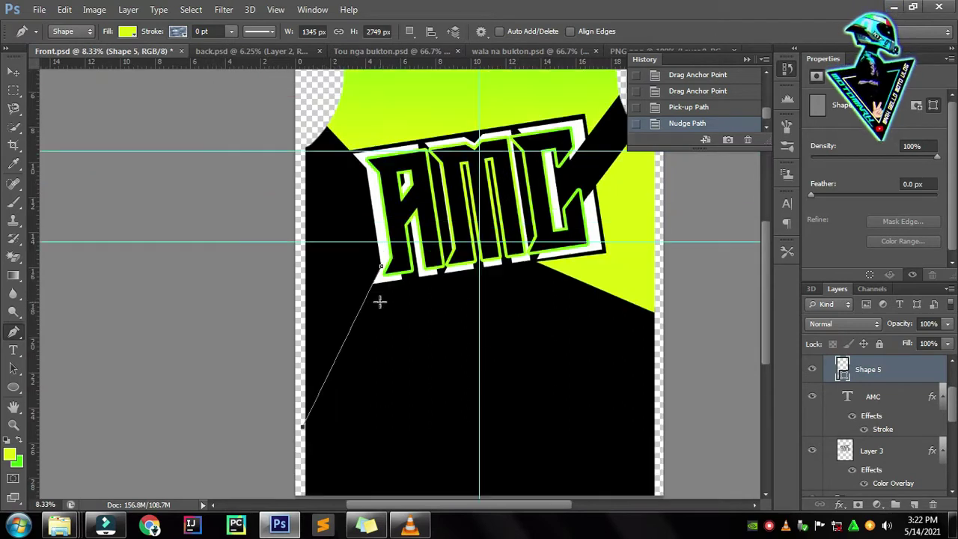
pyautogui.scroll(4, 375, 291)
pyautogui.moveTo(316, 221); pyautogui.dragTo(282, 234)
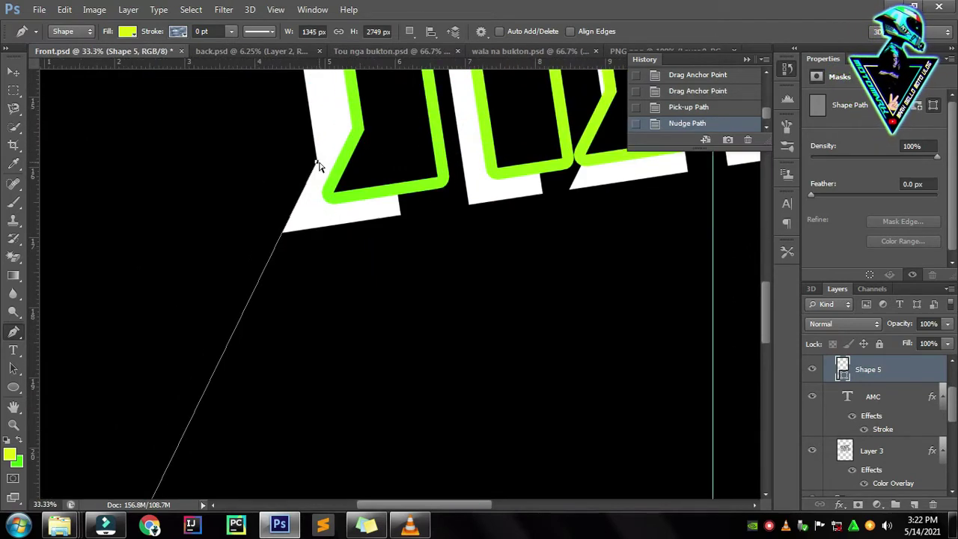
pyautogui.moveTo(318, 166); pyautogui.dragTo(284, 229)
pyautogui.press('Left')
# - Add another anchor, clear the unwanted path, and set the new shape to no fill
pyautogui.scroll(-3, 364, 252)
pyautogui.scroll(-1, 362, 237)
pyautogui.scroll(-1, 464, 325)
pyautogui.scroll(-1, 289, 342)
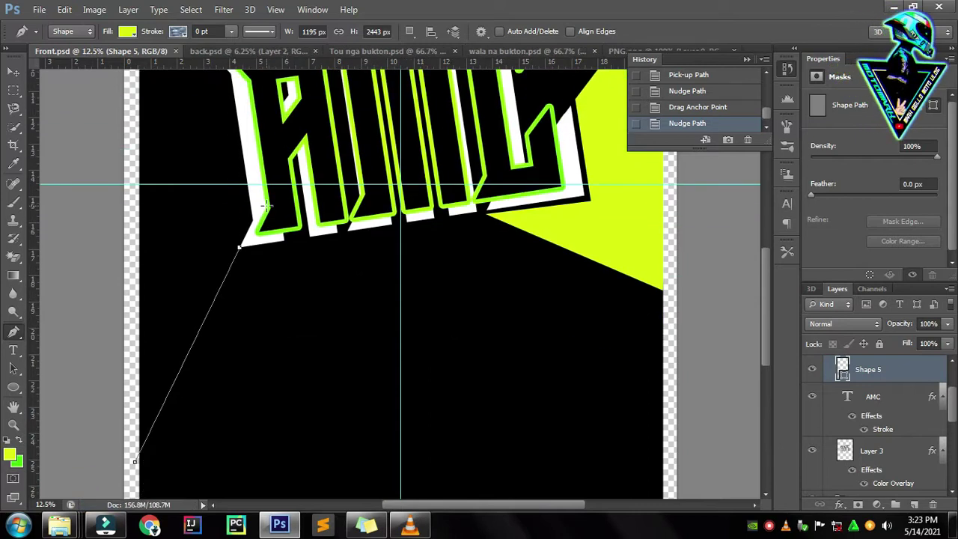
pyautogui.scroll(2, 266, 205)
pyautogui.scroll(-2, 273, 195)
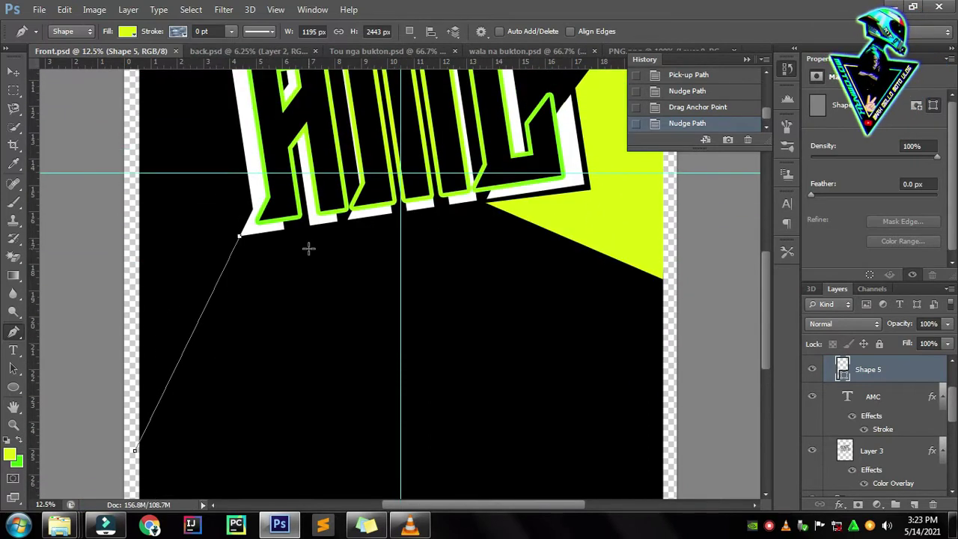
pyautogui.click(573, 284)
pyautogui.press('Delete')
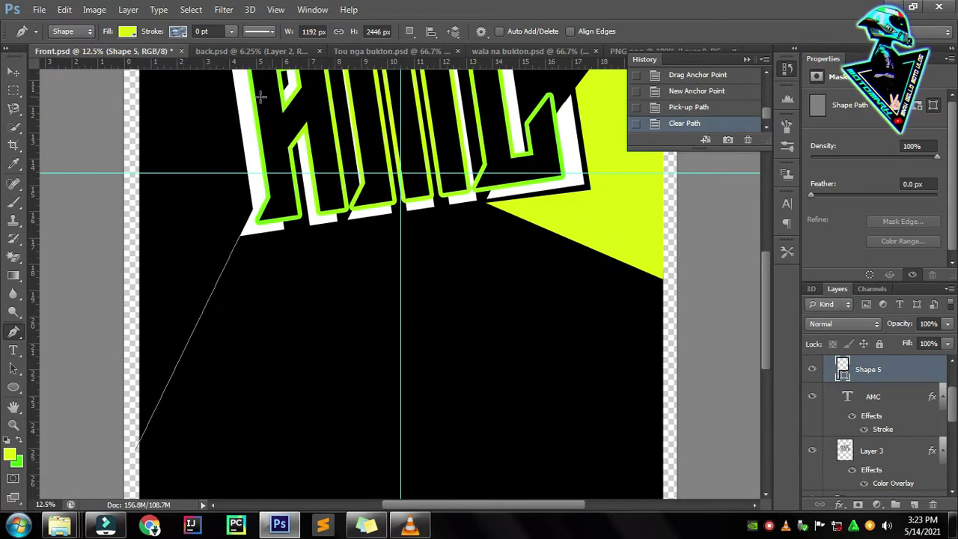
pyautogui.click(128, 31)
pyautogui.click(56, 46)
# - Remove the extra empty shape layer that was started by mistake
pyautogui.scroll(1, 536, 192)
pyautogui.click(536, 192)
pyautogui.moveTo(244, 307); pyautogui.dragTo(500, 298)
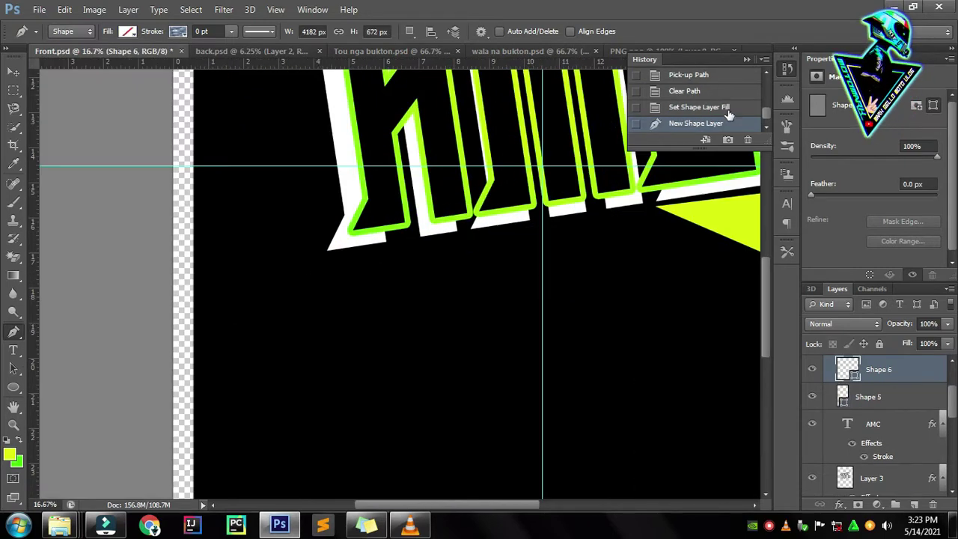
pyautogui.hscroll(4, 591, 214)
pyautogui.press('Delete')
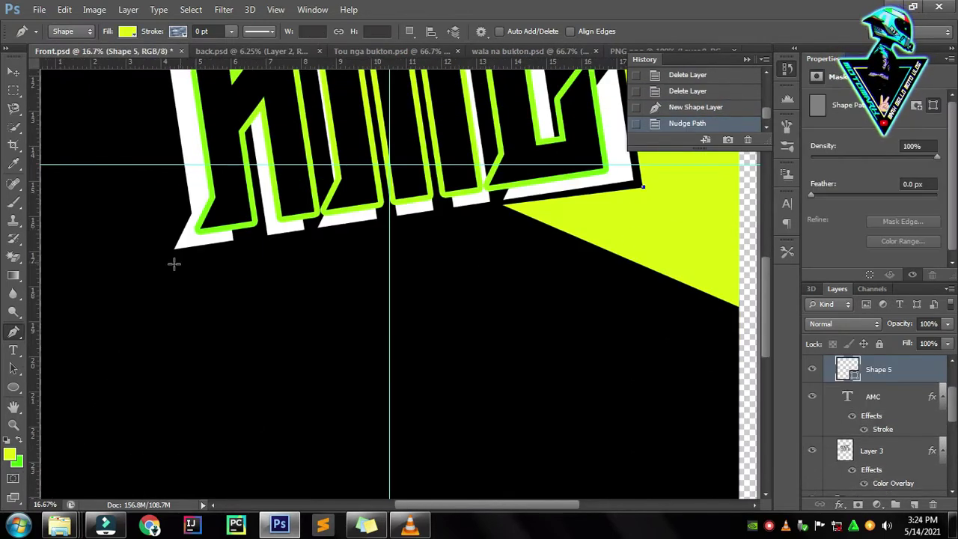
# - Extend the no-fill outline to the jersey's left edge, then switch to Explorer's Music library
pyautogui.scroll(-2, 363, 381)
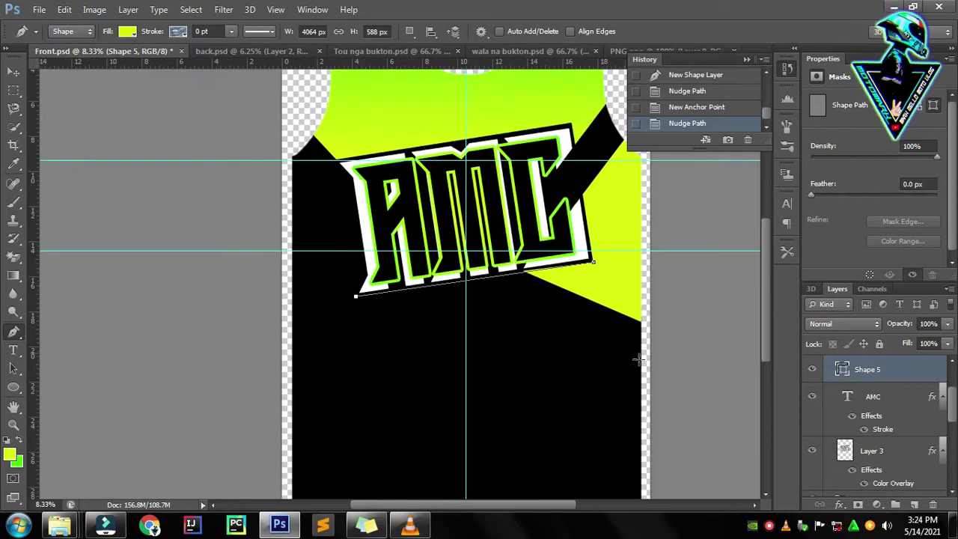
pyautogui.scroll(-1, 315, 287)
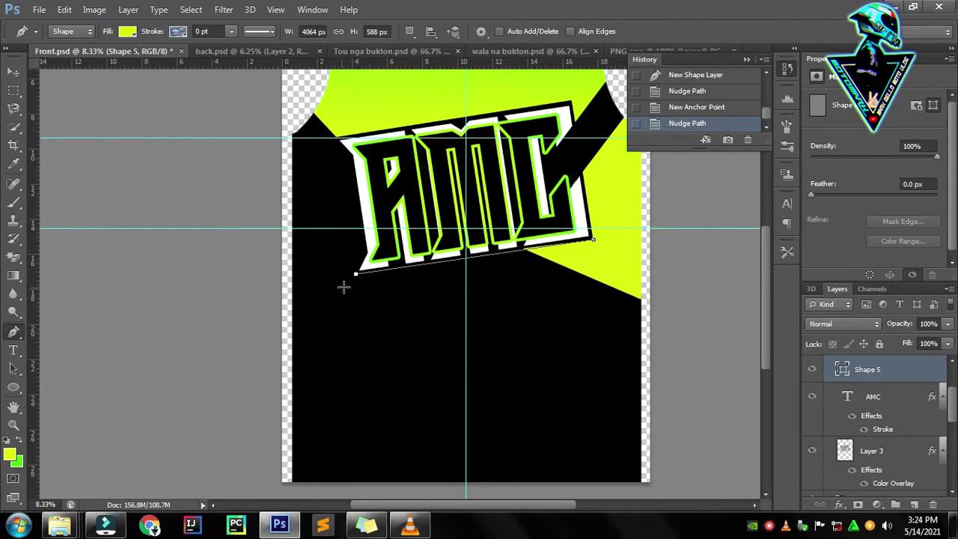
pyautogui.scroll(-1, 292, 336)
pyautogui.hotkey('ctrl', '+')
pyautogui.hotkey('ctrl', '+')
pyautogui.hotkey('ctrl', '+')
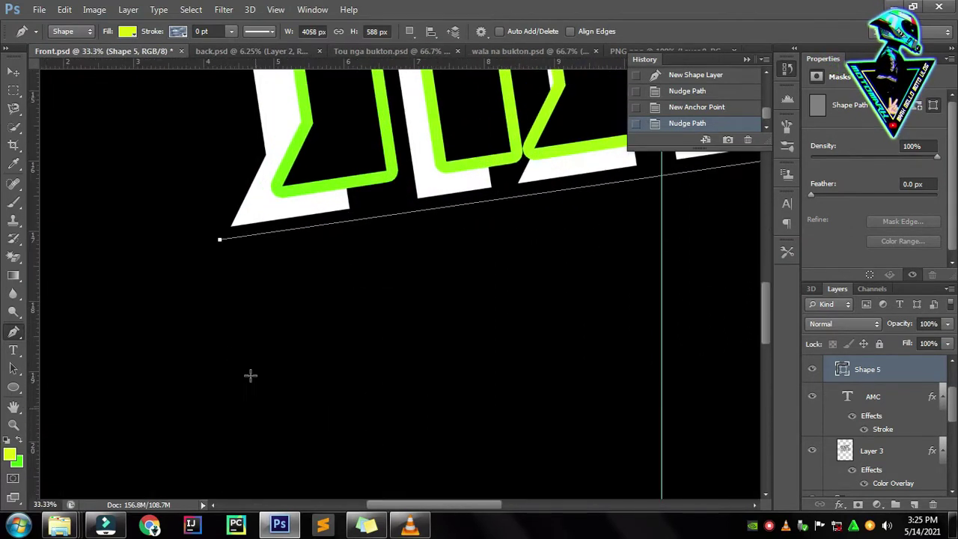
pyautogui.scroll(1, 252, 419)
pyautogui.click(266, 186)
pyautogui.click(131, 32)
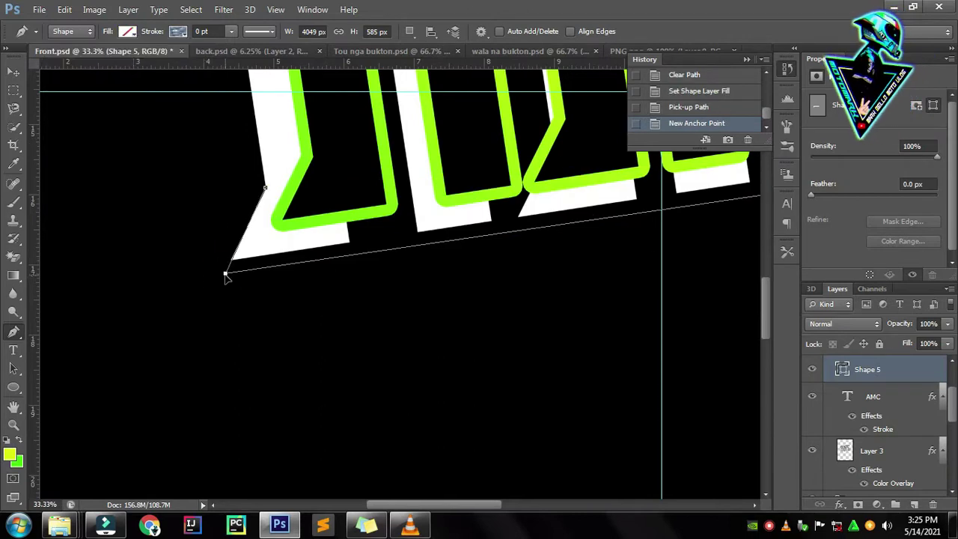
pyautogui.hotkey('ctrl', '-')
pyautogui.hotkey('ctrl', '-')
pyautogui.hotkey('ctrl', '-')
pyautogui.click(231, 336)
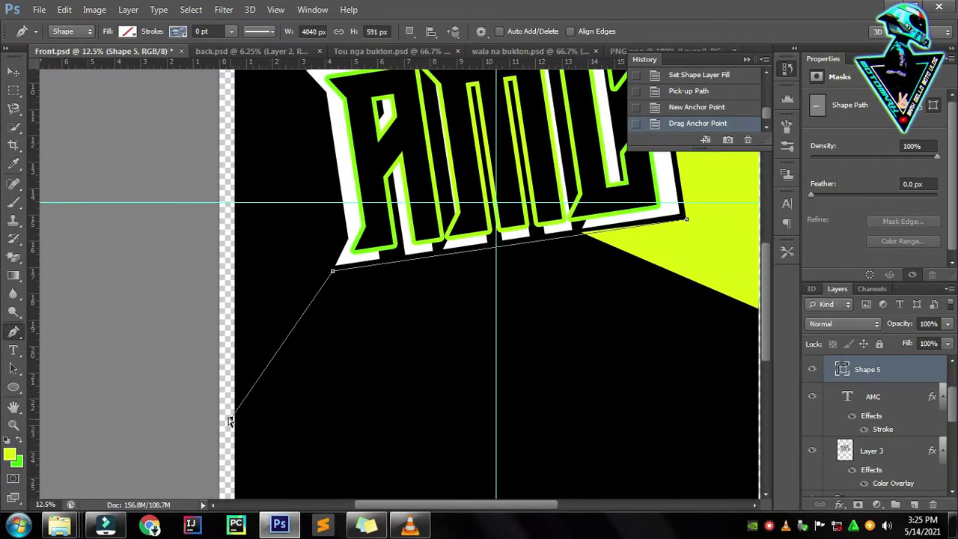
pyautogui.click(60, 523)
pyautogui.click(142, 477)
pyautogui.click(54, 208)
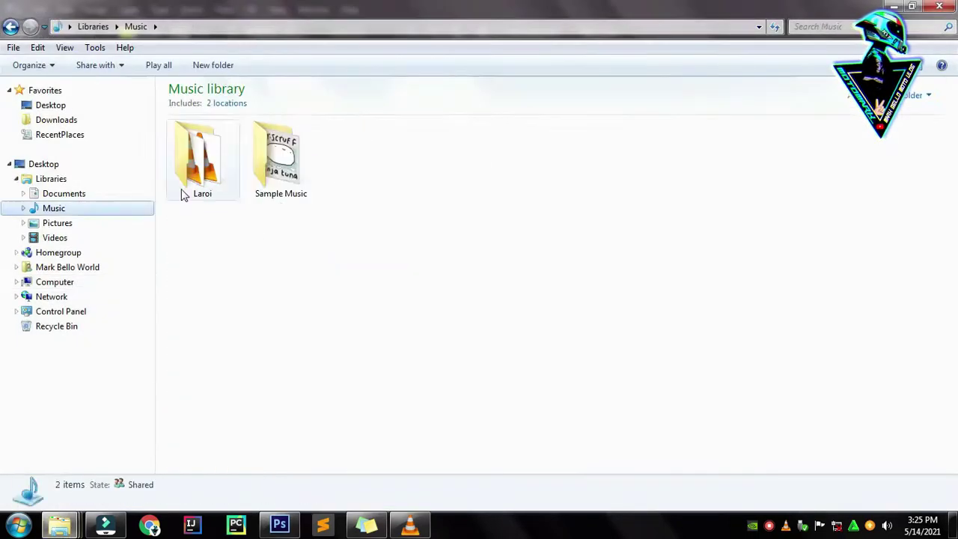
# - Select every song in the Laroi folder and play them all in VLC
pyautogui.doubleClick(202, 157)
pyautogui.doubleClick(202, 157)
pyautogui.hotkey('ctrl', 'a')
pyautogui.rightClick(384, 284)
pyautogui.click(456, 213)
pyautogui.click(96, 22)
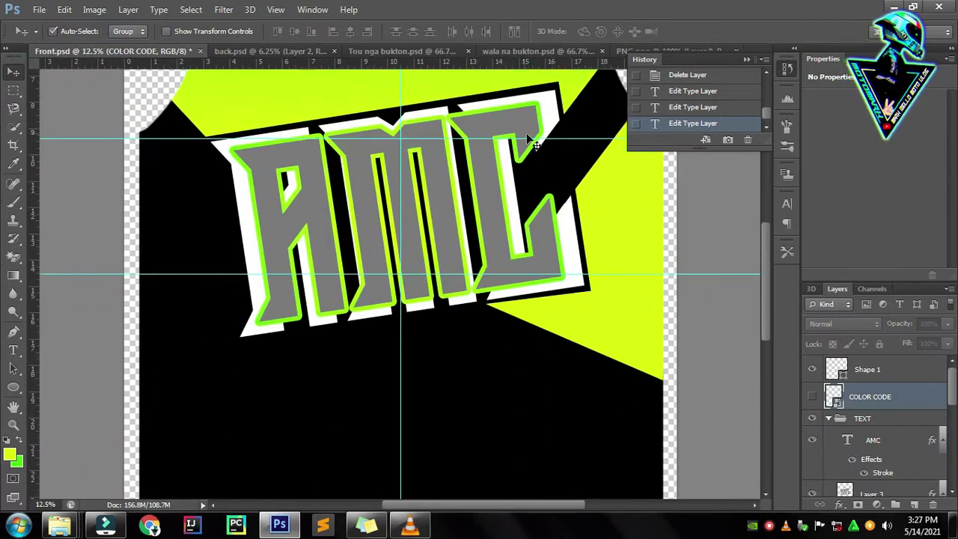
# - Place anchors along the lettering's bottom edge and carry the lime outline around the lower jersey
pyautogui.scroll(3, 389, 278)
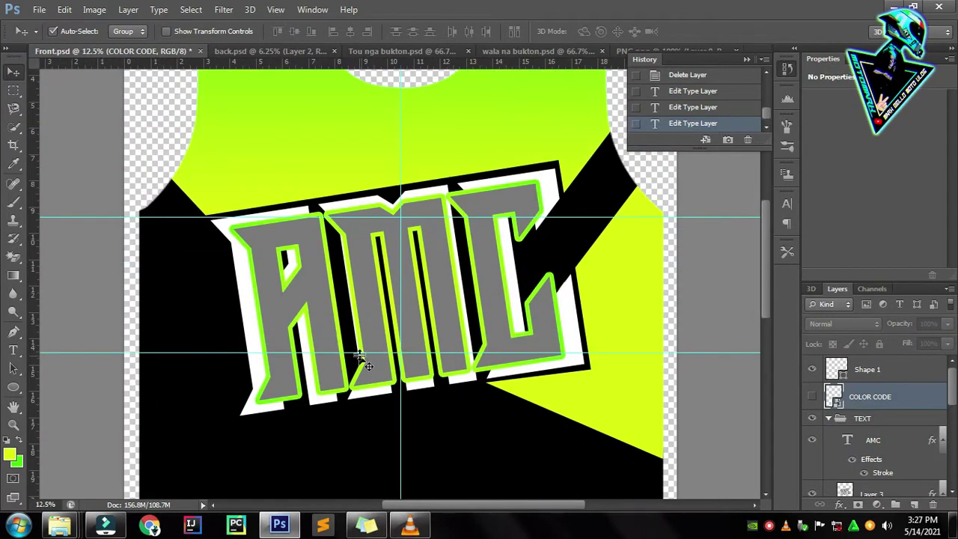
pyautogui.scroll(-1, 361, 359)
pyautogui.scroll(-2, 267, 391)
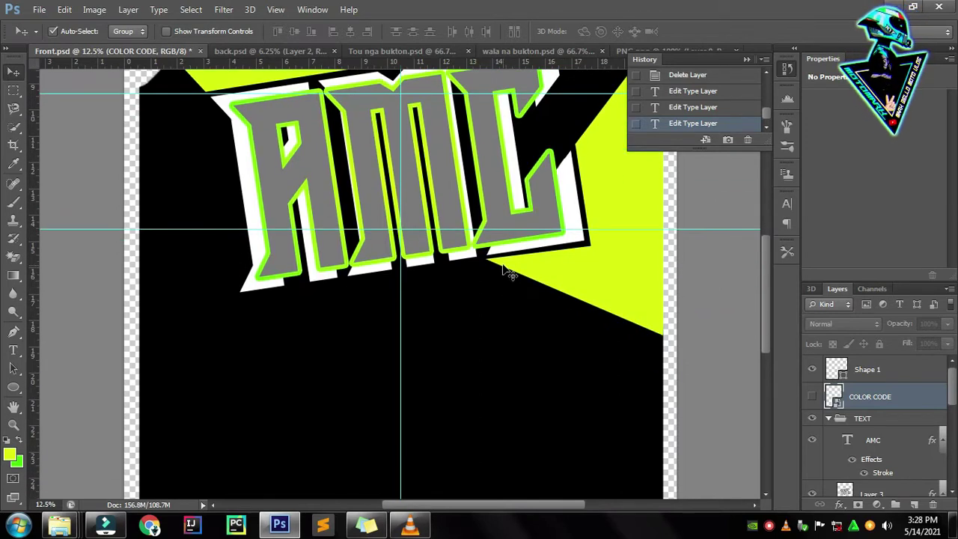
pyautogui.click(236, 289)
pyautogui.scroll(1, 336, 304)
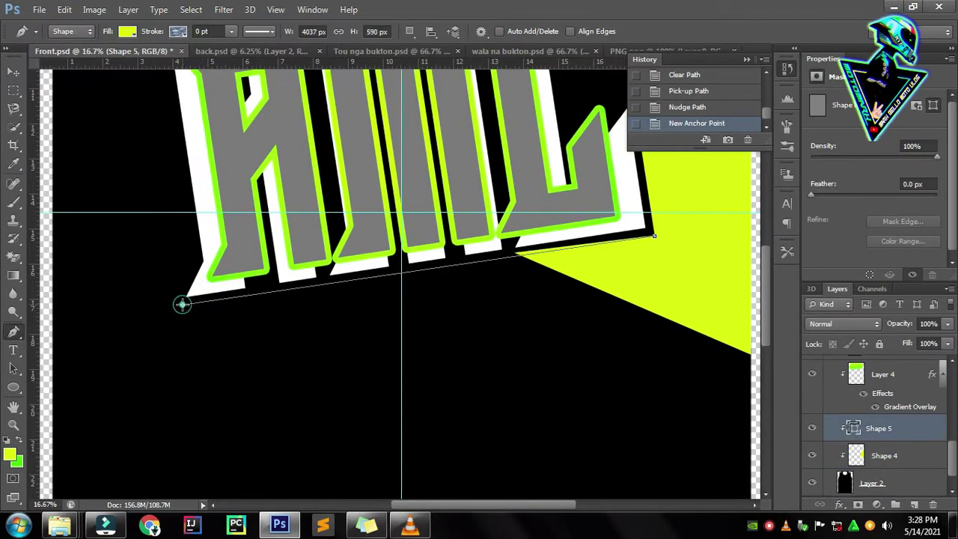
pyautogui.hscroll(-2, 214, 289)
pyautogui.click(214, 288)
pyautogui.scroll(-2, 336, 374)
pyautogui.moveTo(337, 411); pyautogui.dragTo(372, 413)
pyautogui.scroll(-3, 397, 424)
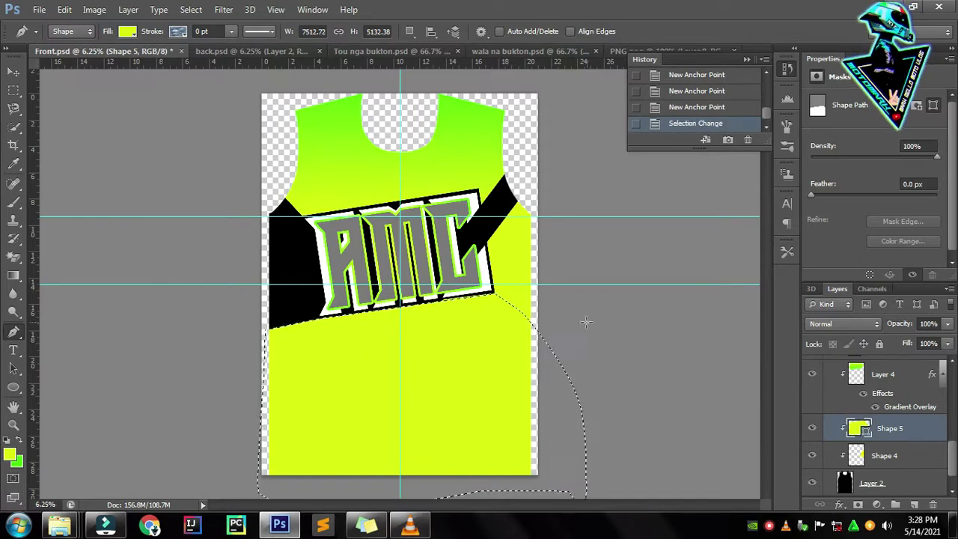
pyautogui.scroll(4, 292, 369)
pyautogui.scroll(1, 292, 369)
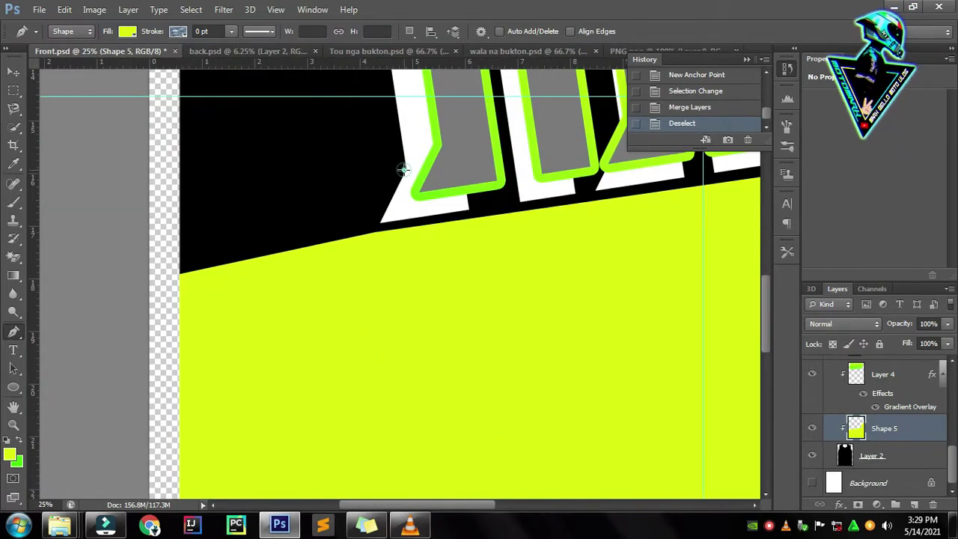
# - Draw a new shape from under the lettering, pulling its anchor toward the jersey's left edge
pyautogui.click(181, 487)
pyautogui.scroll(-1, 276, 324)
pyautogui.scroll(3, 296, 308)
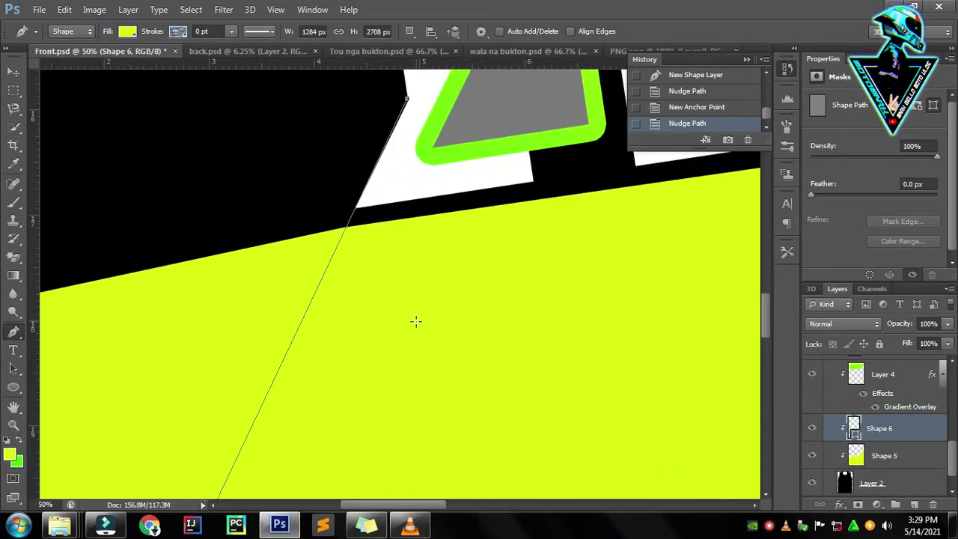
pyautogui.moveTo(349, 217); pyautogui.dragTo(342, 364)
pyautogui.scroll(-3, 256, 332)
pyautogui.scroll(1, 257, 331)
pyautogui.moveTo(256, 331); pyautogui.dragTo(383, 348)
pyautogui.scroll(3, 384, 348)
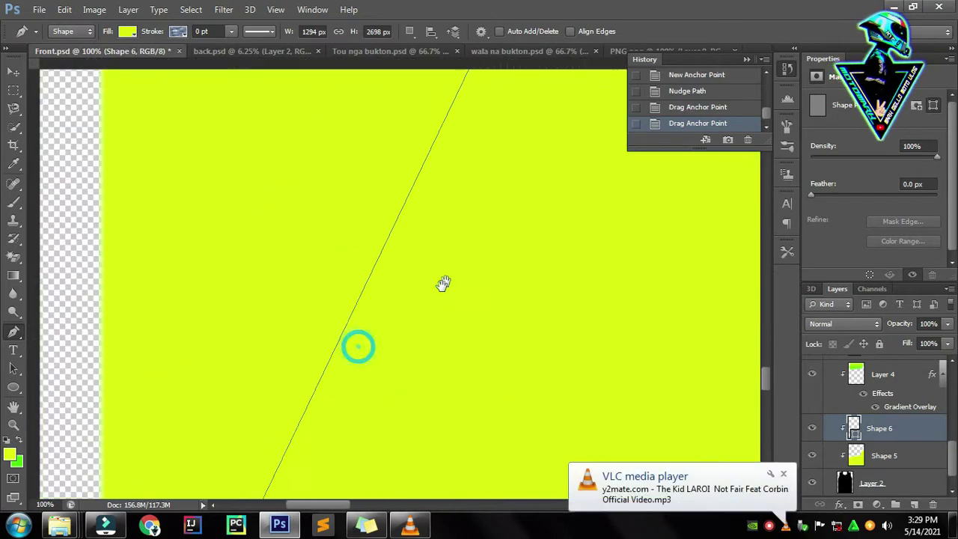
pyautogui.scroll(-2, 252, 349)
pyautogui.moveTo(461, 349); pyautogui.dragTo(615, 124)
pyautogui.scroll(-2, 615, 123)
pyautogui.scroll(2, 434, 256)
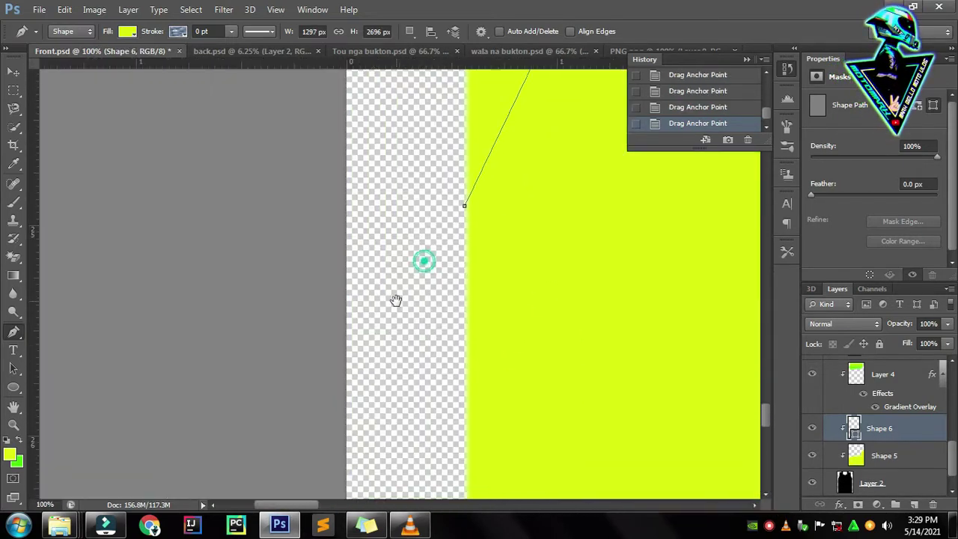
pyautogui.scroll(-2, 519, 207)
pyautogui.scroll(2, 417, 336)
pyautogui.scroll(-1, 390, 404)
pyautogui.scroll(1, 390, 404)
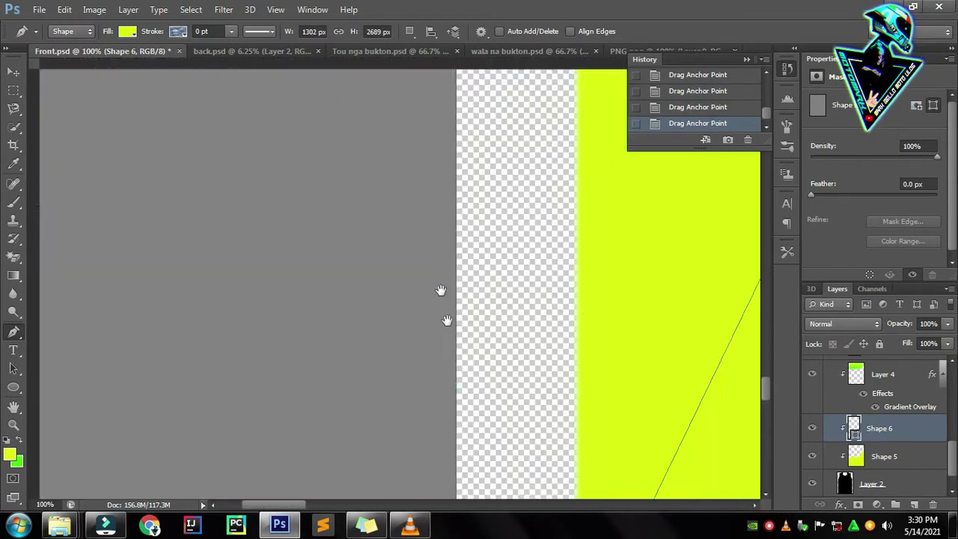
pyautogui.scroll(3, 528, 252)
pyautogui.scroll(-2, 487, 426)
pyautogui.scroll(2, 410, 316)
# - Give the new shape no fill and delete the accidental extra shape layer
pyautogui.moveTo(267, 317); pyautogui.dragTo(306, 400)
pyautogui.moveTo(554, 280)
pyautogui.mouseDown()
pyautogui.moveTo(399, 396)
pyautogui.moveTo(416, 503)
pyautogui.mouseUp()
pyautogui.scroll(-2, 401, 392)
pyautogui.scroll(-2, 427, 402)
pyautogui.scroll(-1, 427, 402)
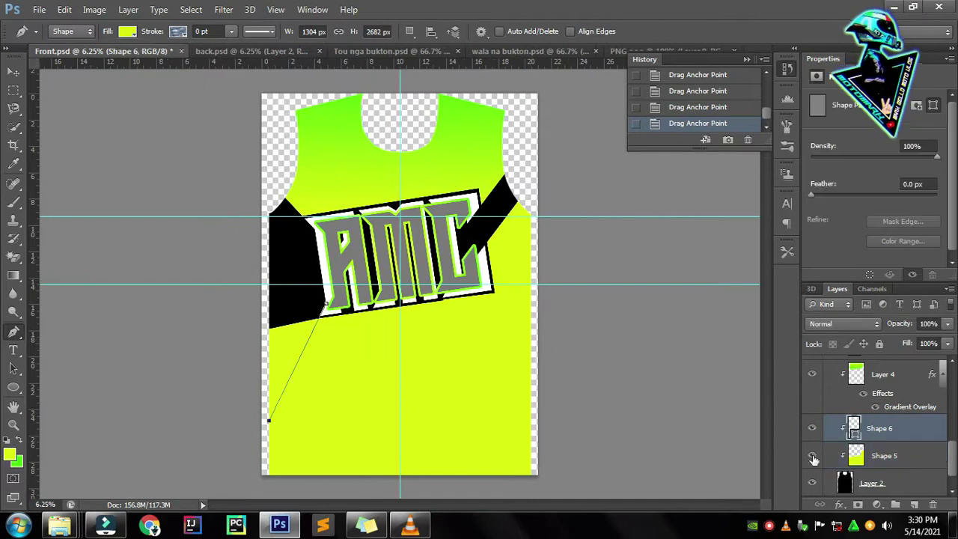
pyautogui.click(127, 31)
pyautogui.click(60, 82)
pyautogui.click(317, 378)
pyautogui.scroll(2, 317, 379)
pyautogui.press('Delete')
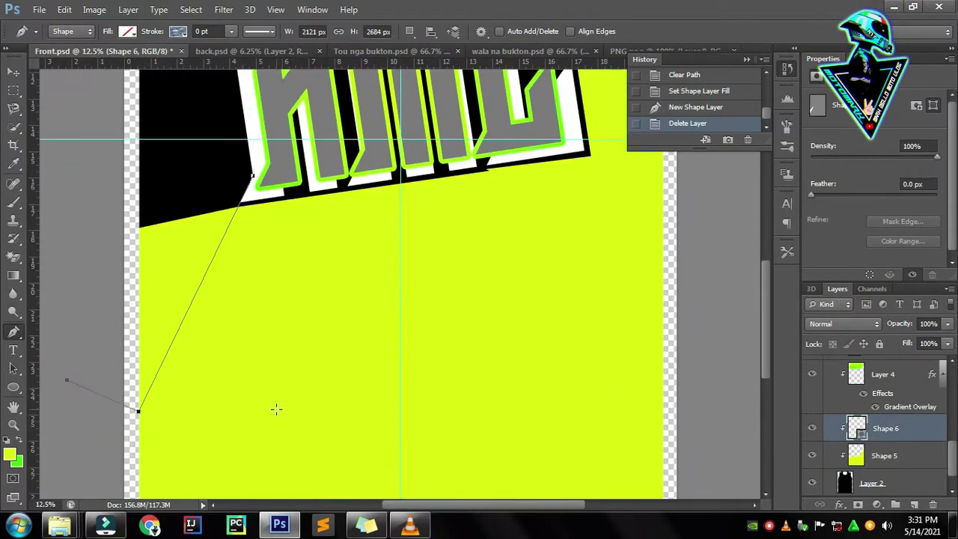
pyautogui.scroll(2, 170, 413)
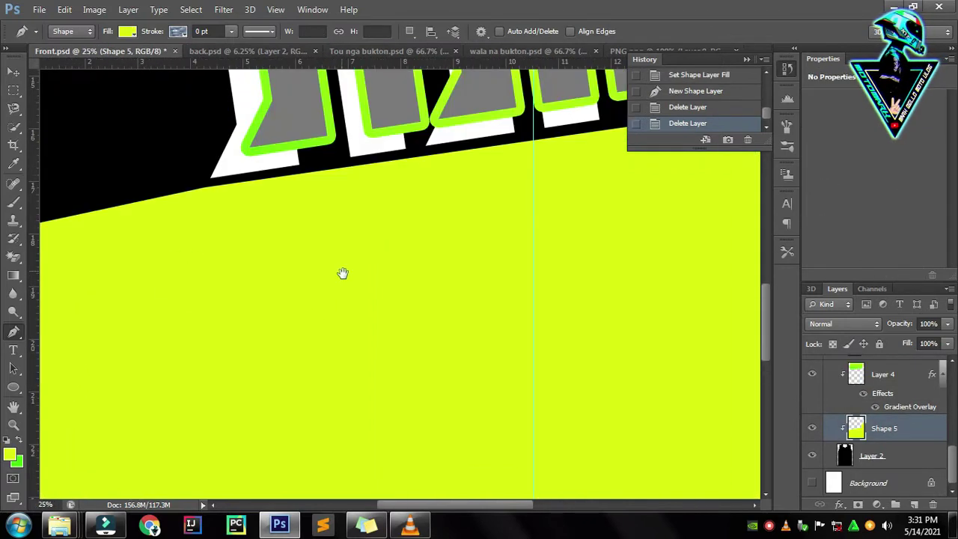
# - Trace a diagonal path from below the lettering along the lime body to outside the canvas
pyautogui.click(267, 259)
pyautogui.press('Up')
pyautogui.scroll(3, 336, 280)
pyautogui.scroll(-3, 314, 368)
pyautogui.scroll(1, 235, 402)
pyautogui.click(277, 438)
pyautogui.moveTo(278, 438); pyautogui.dragTo(308, 423)
pyautogui.scroll(3, 303, 369)
pyautogui.click(316, 284)
pyautogui.click(227, 406)
pyautogui.scroll(1, 409, 337)
pyautogui.scroll(-3, 408, 337)
pyautogui.click(222, 319)
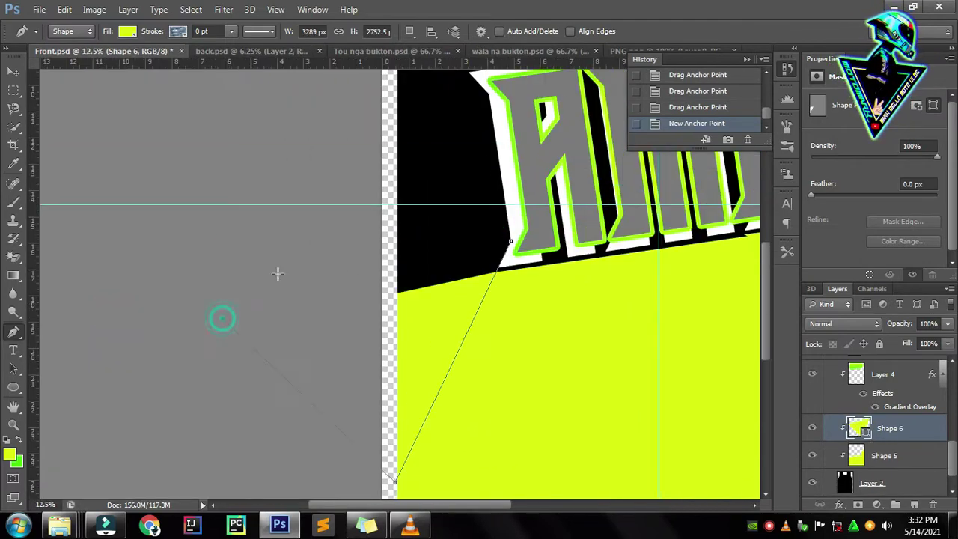
# - Load the diagonal path as a selection, clear it, and merge the shape layers into Layer 5
pyautogui.click(128, 30)
pyautogui.click(64, 60)
pyautogui.keyDown('ctrl'); pyautogui.click(858, 428); pyautogui.keyUp('ctrl')
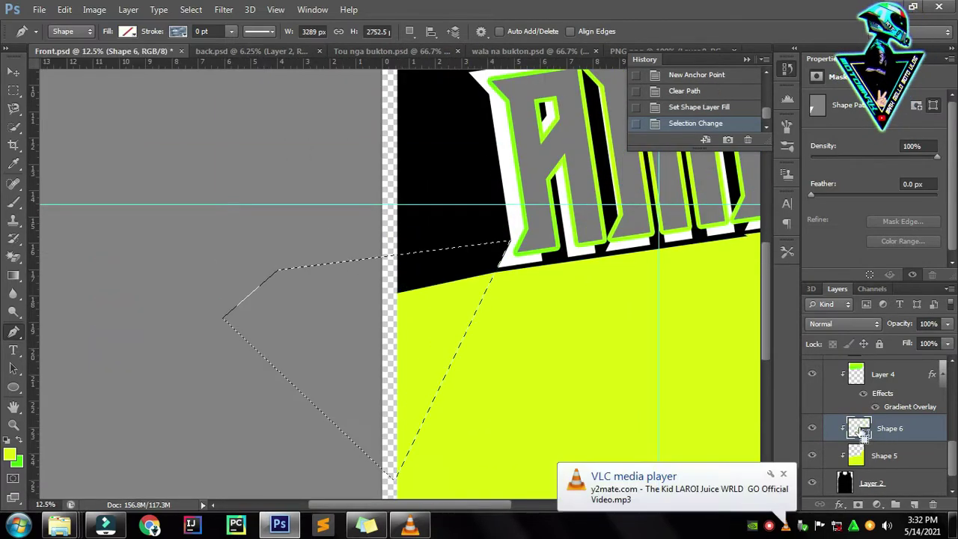
pyautogui.click(914, 503)
pyautogui.hotkey('ctrl', 'e')
pyautogui.hotkey('ctrl', 'x')
pyautogui.press('Return')
pyautogui.press('Delete')
pyautogui.hotkey('ctrl', 'd')
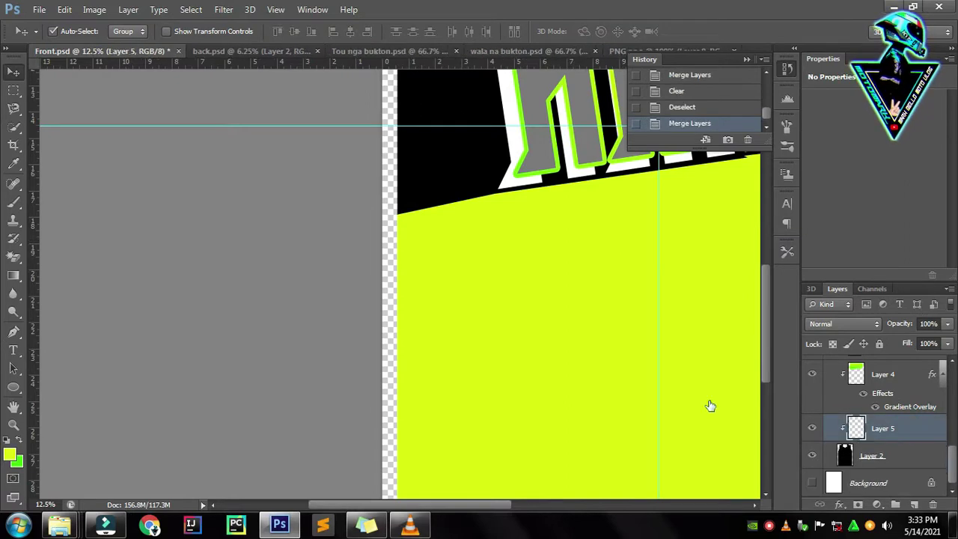
# - Set shape fill and stroke to none, delete the stray shape layers, and save Front.psd
pyautogui.hotkey('ctrl', '+')
pyautogui.press('o')
pyautogui.click(177, 31)
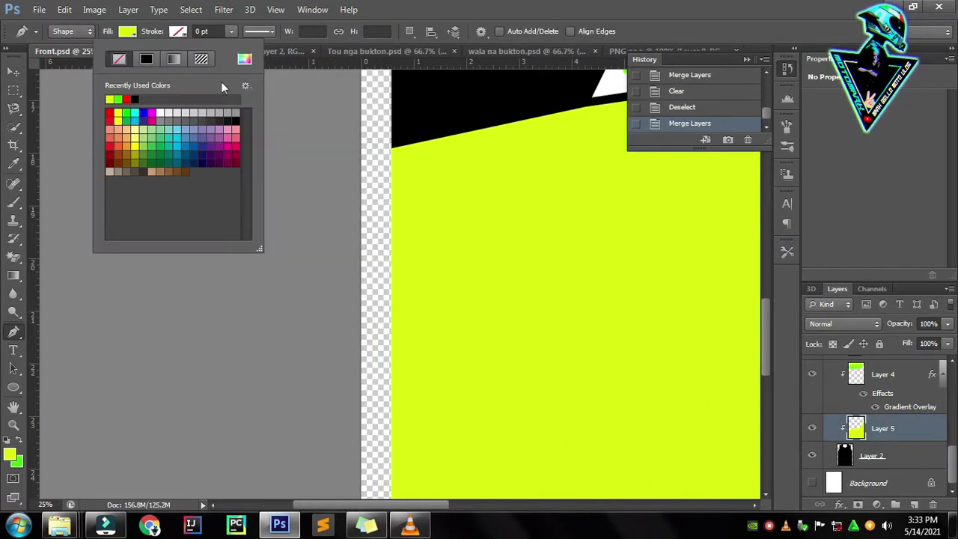
pyautogui.click(117, 59)
pyautogui.click(277, 122)
pyautogui.press('Delete')
pyautogui.press('Delete')
pyautogui.click(127, 30)
pyautogui.click(68, 59)
pyautogui.press('Delete')
pyautogui.hotkey('ctrl', 's')
pyautogui.click(71, 30)
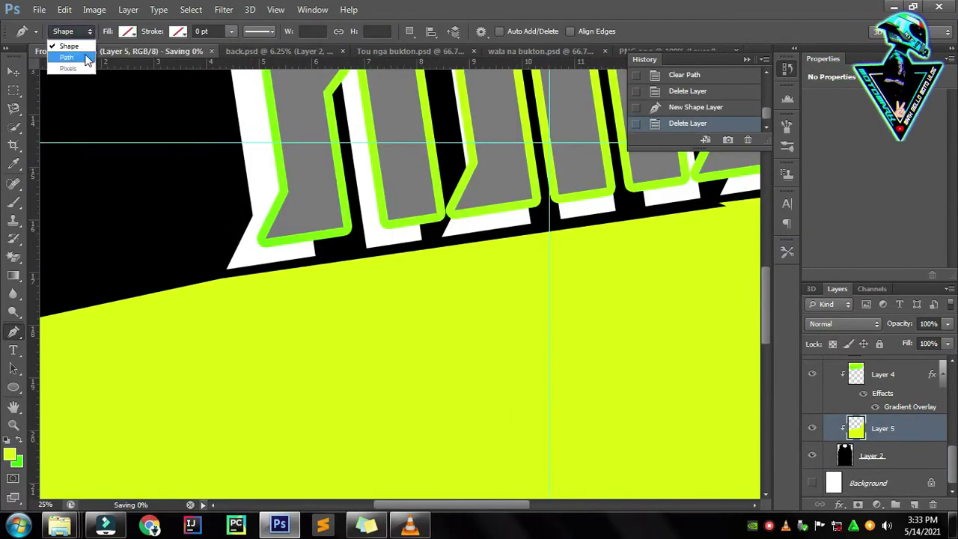
pyautogui.press('Delete')
# - Pan to the body's lower left, toggle the clipping mask, and remove another stray shape
pyautogui.moveTo(234, 245); pyautogui.dragTo(284, 205)
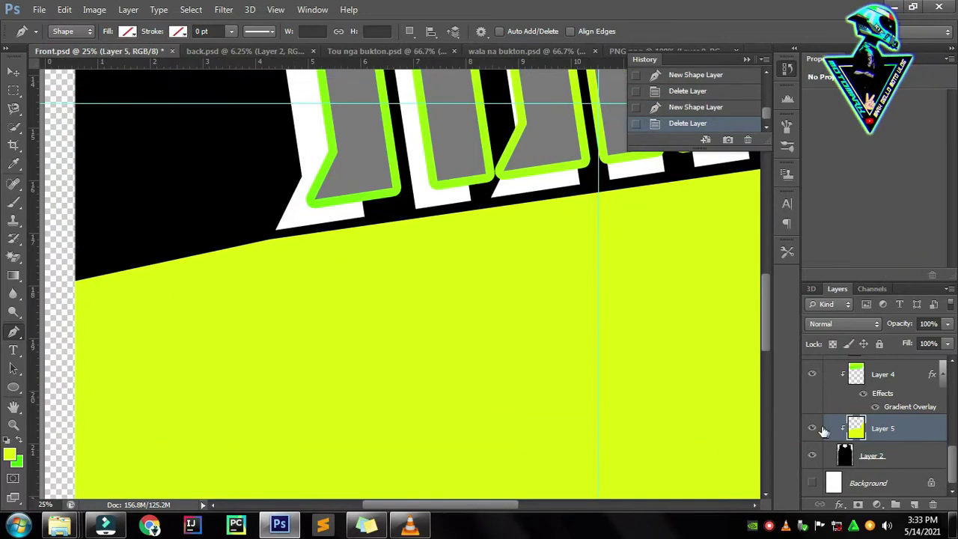
pyautogui.hotkey('ctrl', 'alt', 'g')
pyautogui.hotkey('ctrl', 'alt', 'g')
pyautogui.click(305, 171)
pyautogui.press('Delete')
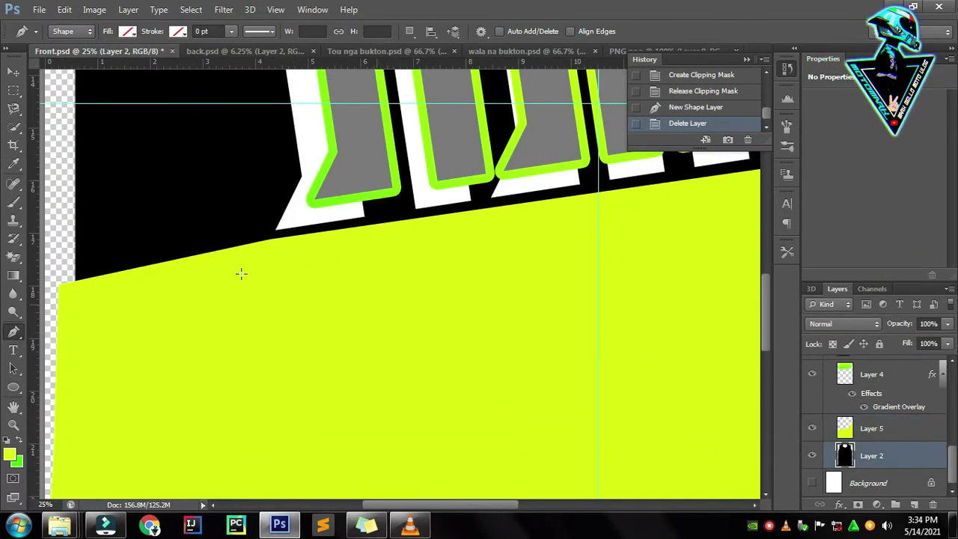
# - Pen-trace the diagonal cut line from the band's lower edge to the white outline corner
pyautogui.click(214, 336)
pyautogui.press('Up')
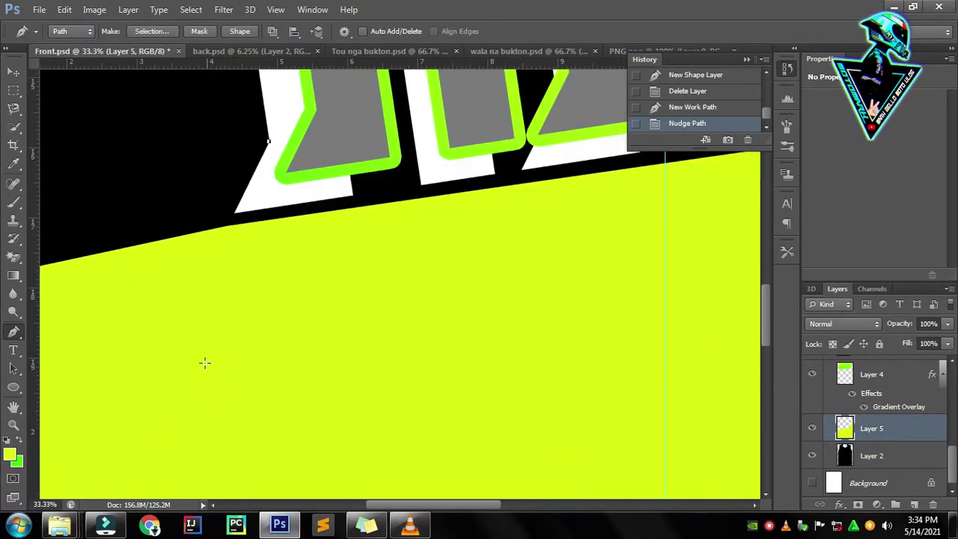
pyautogui.click(295, 316)
pyautogui.moveTo(124, 407)
pyautogui.mouseDown()
pyautogui.moveTo(257, 434)
pyautogui.moveTo(359, 393)
pyautogui.mouseUp()
pyautogui.hotkey('ctrl', '+')
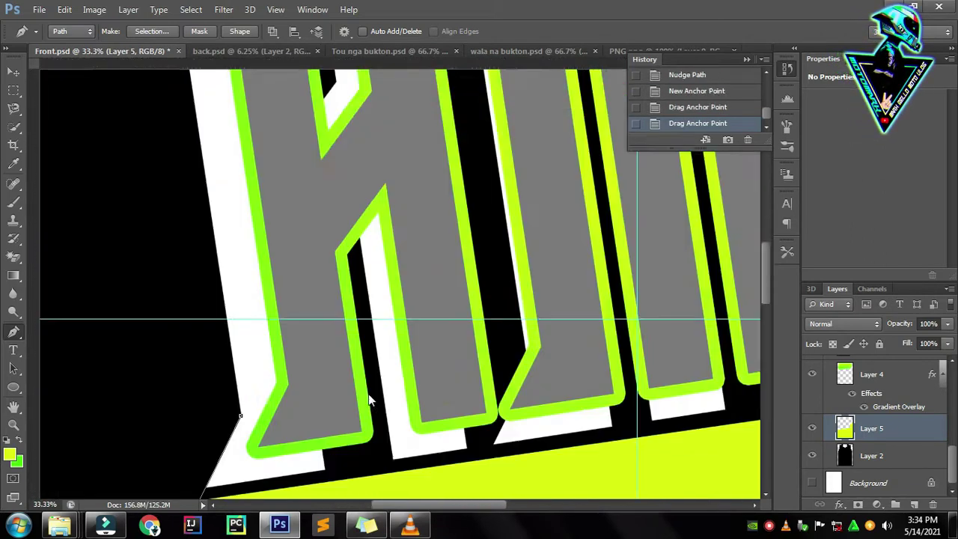
pyautogui.hotkey('ctrl', '+')
pyautogui.hotkey('ctrl', '+')
pyautogui.hotkey('ctrl', '+')
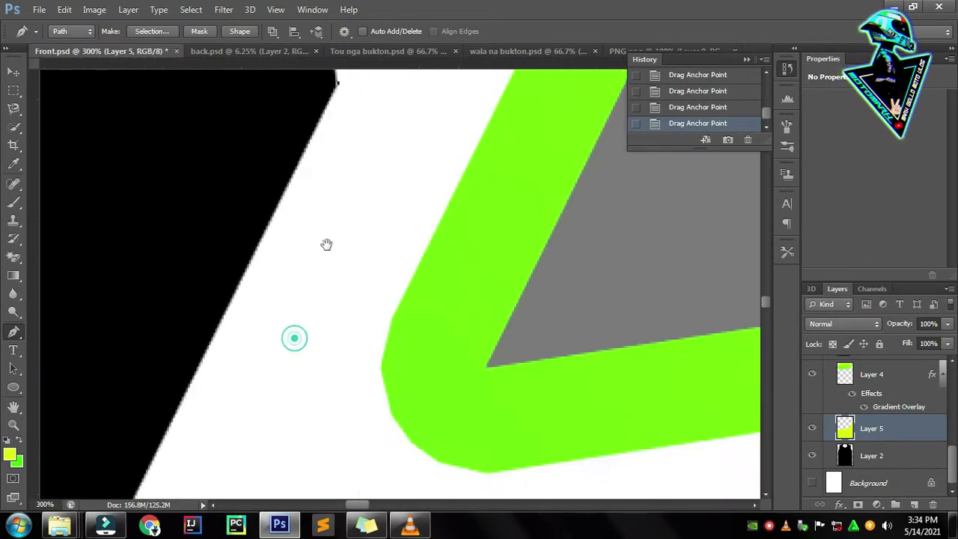
pyautogui.moveTo(325, 244); pyautogui.dragTo(252, 325)
pyautogui.hotkey('ctrl', '-')
pyautogui.hotkey('ctrl', '-')
pyautogui.hotkey('ctrl', '-')
pyautogui.click(241, 288)
pyautogui.press('Delete')
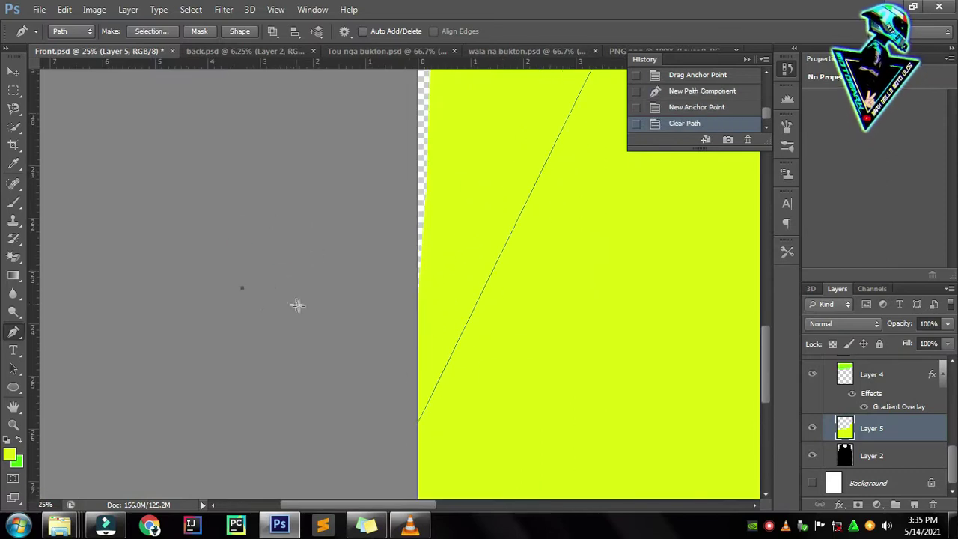
pyautogui.hotkey('ctrl', 'alt', 'z')
pyautogui.hotkey('ctrl', 'alt', 'z')
pyautogui.hotkey('ctrl', 'alt', 'z')
# - Cut the outlined wedge out of the lime body so black shows through
pyautogui.hotkey('ctrl', 'x')
pyautogui.hotkey('ctrl', '-')
pyautogui.hotkey('ctrl', '-')
pyautogui.hotkey('ctrl', '-')
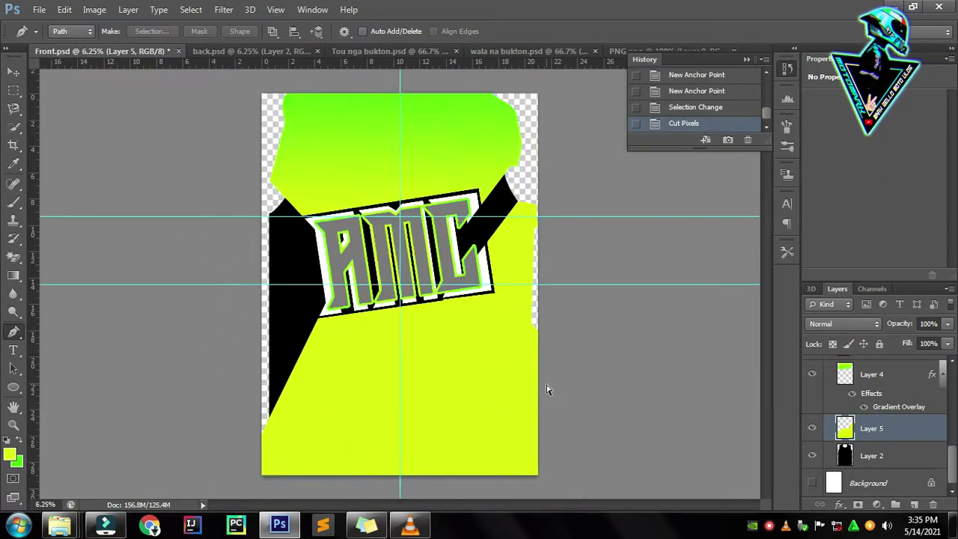
pyautogui.press('v')
pyautogui.hotkey('ctrl', '+')
pyautogui.hotkey('ctrl', '+')
pyautogui.hotkey('ctrl', '+')
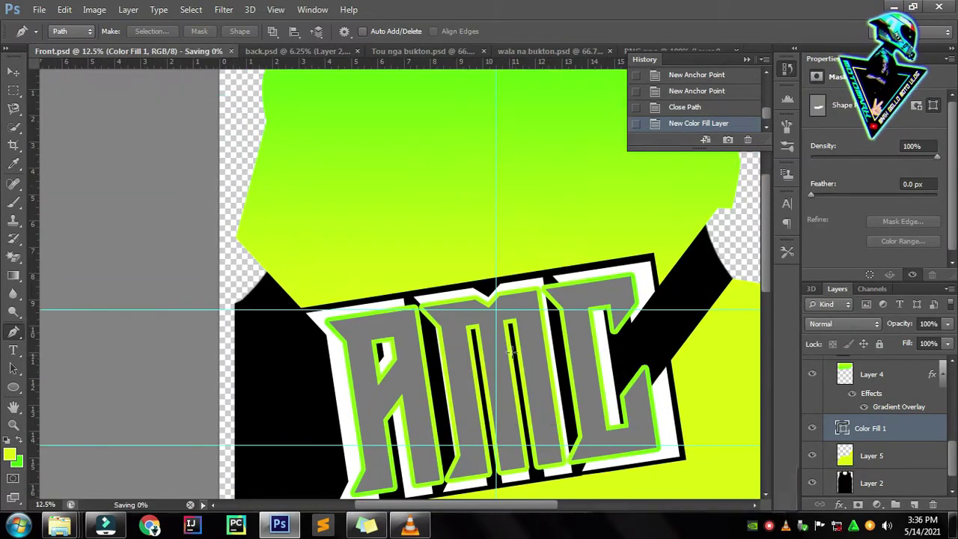
# - Move Layer 4 beneath Layer 5 in the Layers panel
pyautogui.scroll(-3, 902, 468)
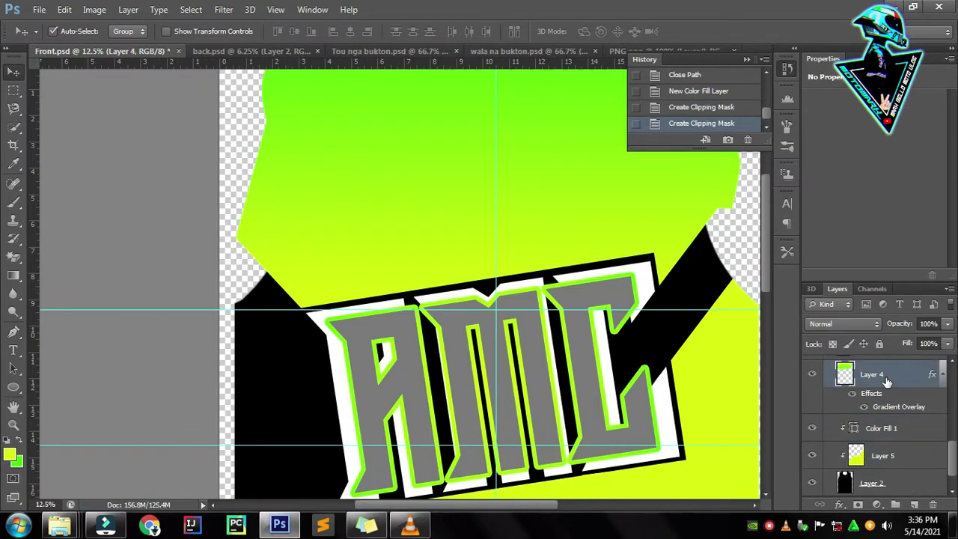
pyautogui.moveTo(886, 382); pyautogui.dragTo(883, 468)
pyautogui.scroll(-3, 689, 406)
pyautogui.scroll(3, 689, 406)
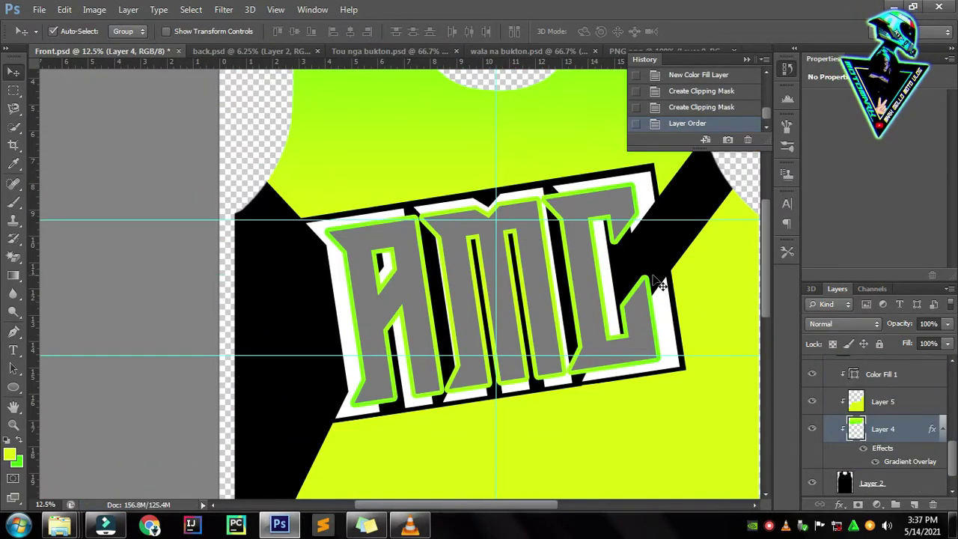
pyautogui.scroll(-2, 509, 359)
pyautogui.scroll(3, 455, 347)
pyautogui.scroll(2, 449, 271)
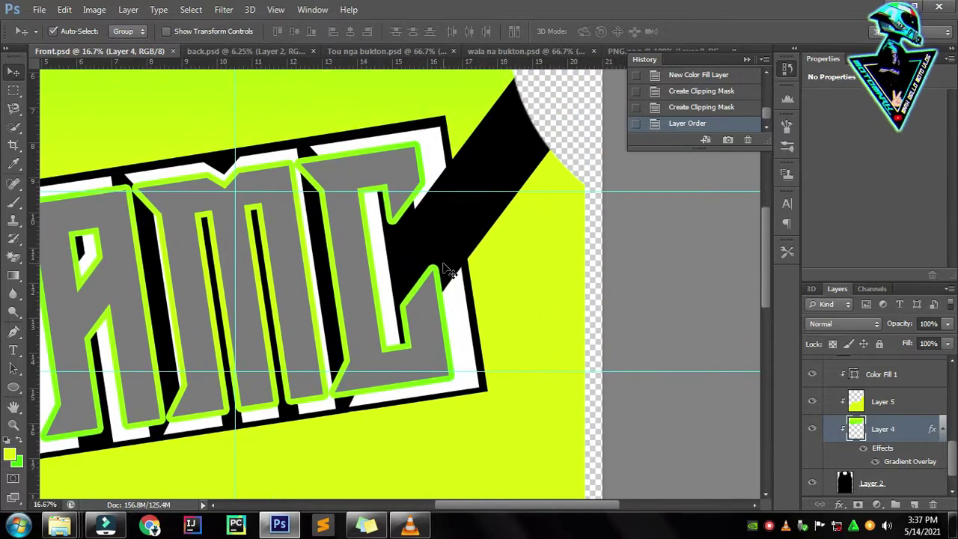
pyautogui.scroll(-1, 449, 271)
pyautogui.scroll(2, 466, 262)
# - Start the shadow outline at the C's notch, running it along the black band
pyautogui.press('p')
pyautogui.scroll(1, 427, 317)
pyautogui.click(425, 211)
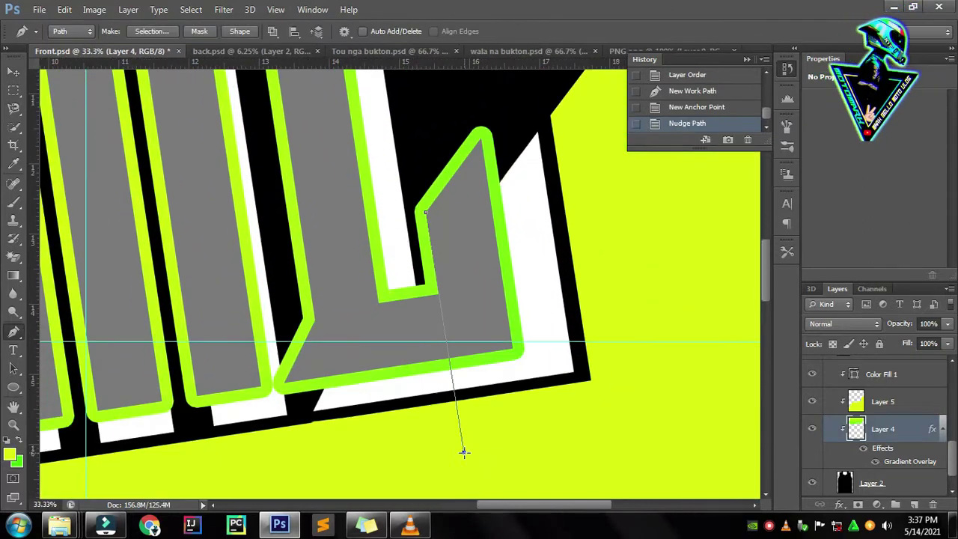
pyautogui.click(464, 451)
pyautogui.scroll(-3, 464, 452)
pyautogui.click(547, 421)
pyautogui.scroll(3, 547, 421)
pyautogui.click(563, 190)
pyautogui.click(111, 416)
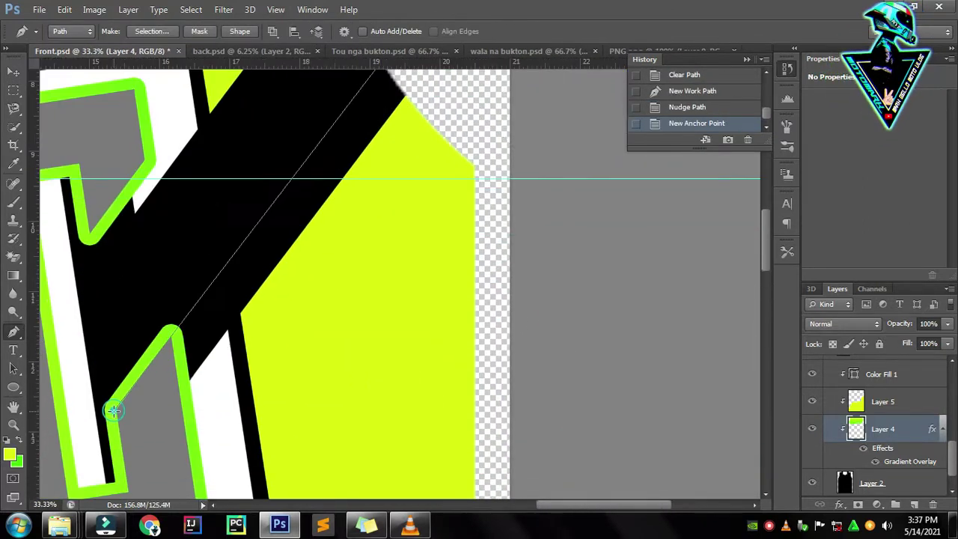
pyautogui.scroll(1, 285, 365)
pyautogui.moveTo(180, 377); pyautogui.dragTo(196, 358)
pyautogui.moveTo(402, 379); pyautogui.dragTo(408, 374)
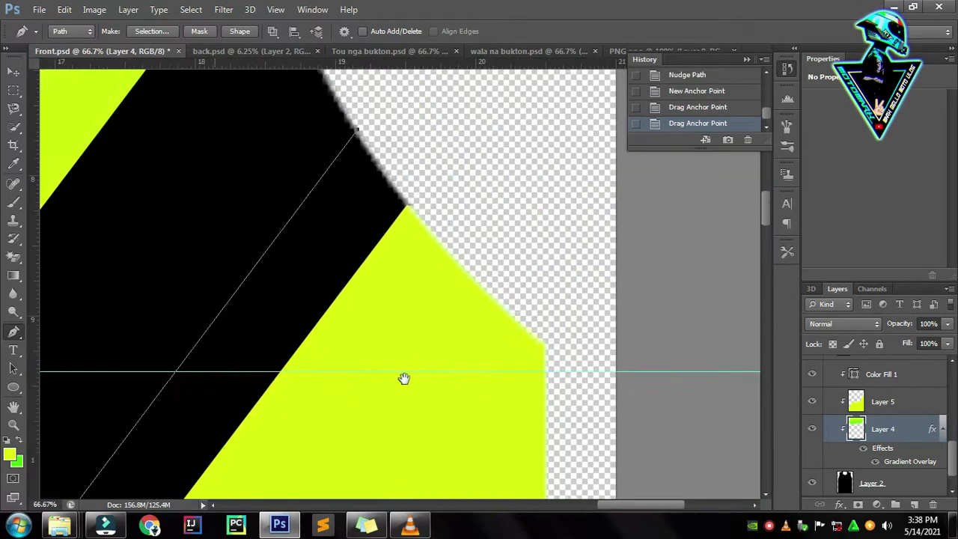
# - Finish the shadow outline below the C, closing it near the armhole
pyautogui.hscroll(-3, 402, 379)
pyautogui.click(302, 428)
pyautogui.scroll(-3, 301, 428)
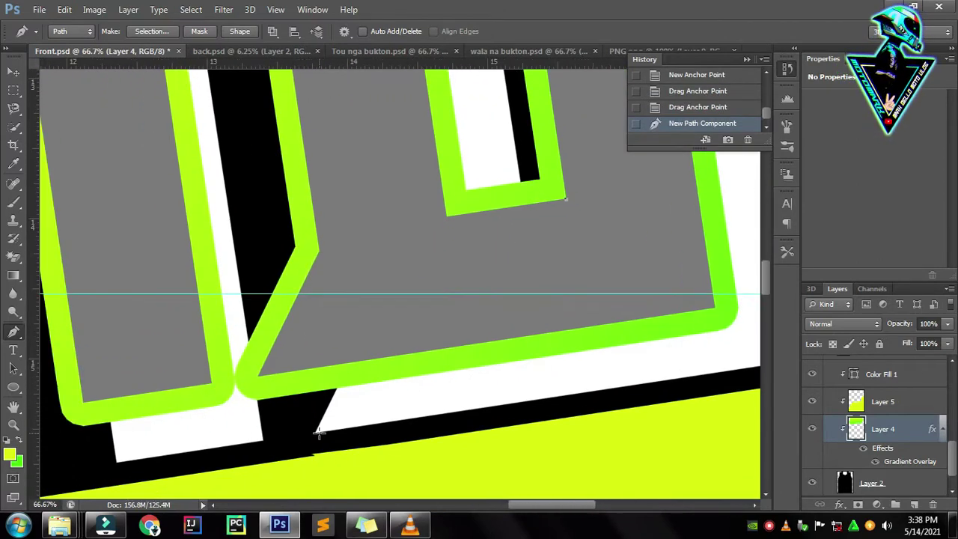
pyautogui.click(317, 434)
pyautogui.scroll(-2, 316, 387)
pyautogui.moveTo(364, 303); pyautogui.dragTo(382, 318)
pyautogui.scroll(-2, 333, 398)
pyautogui.click(556, 378)
pyautogui.click(565, 129)
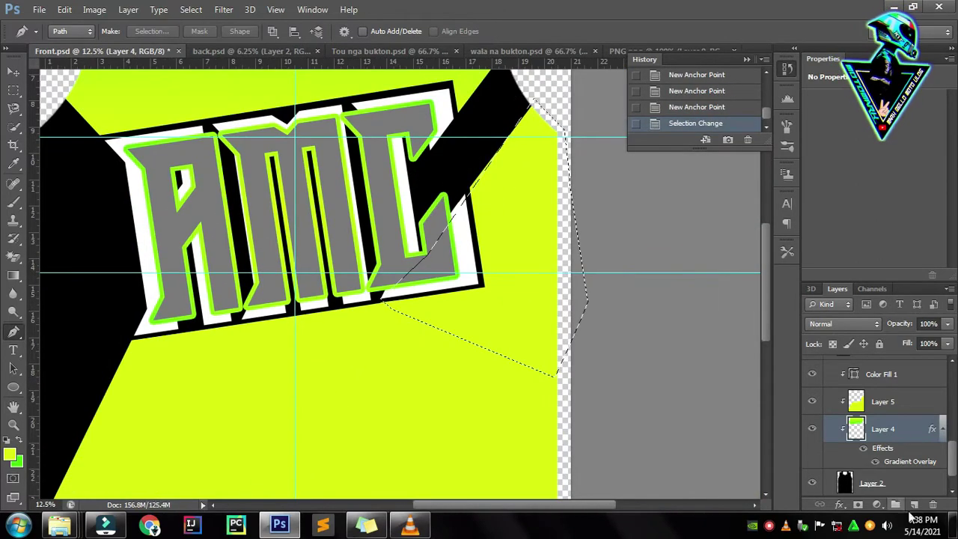
# - Add a solid colour fill layer for the outline, checking its style options unchanged
pyautogui.click(877, 505)
pyautogui.click(838, 199)
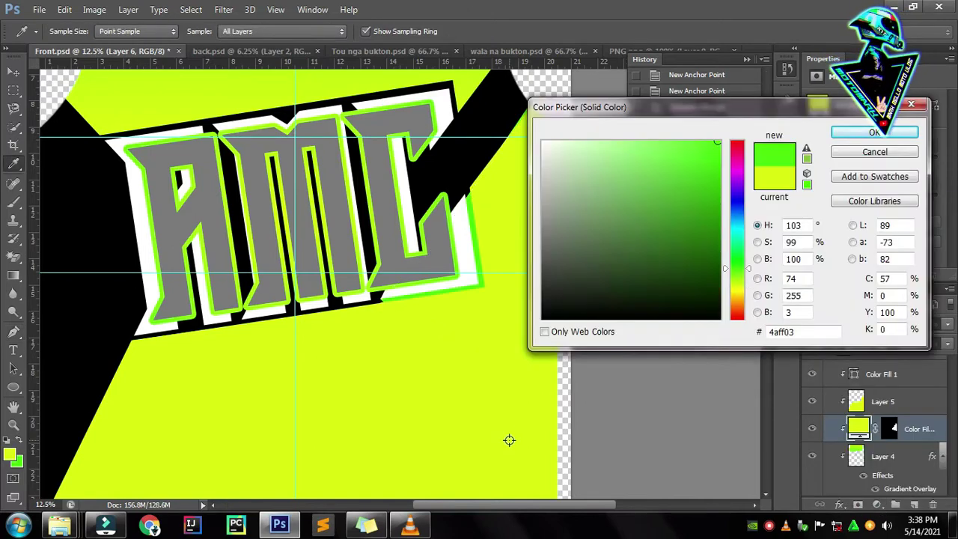
pyautogui.press('Return')
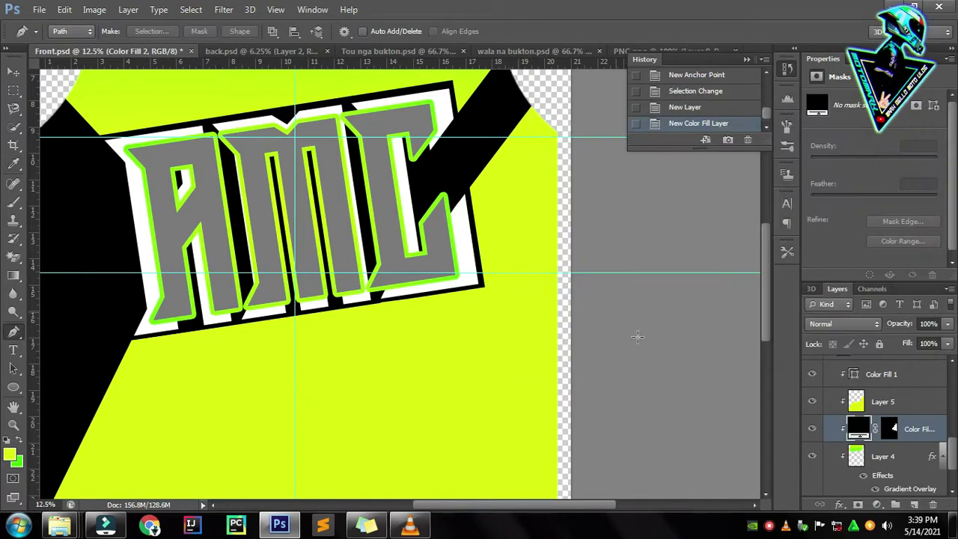
pyautogui.doubleClick(919, 436)
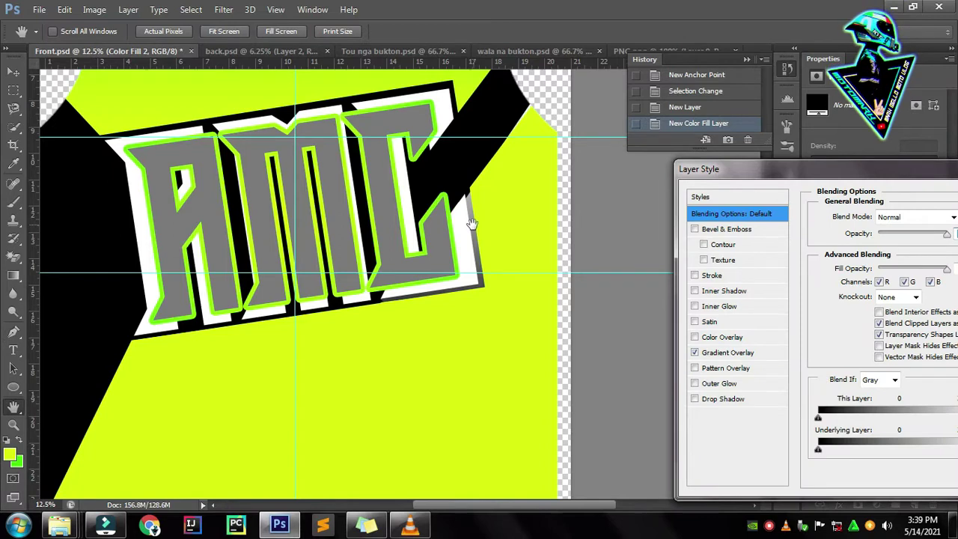
pyautogui.press('Escape')
# - Join the path to the outline, make it a selection, and fill it with green 4aff03
pyautogui.scroll(5, 447, 224)
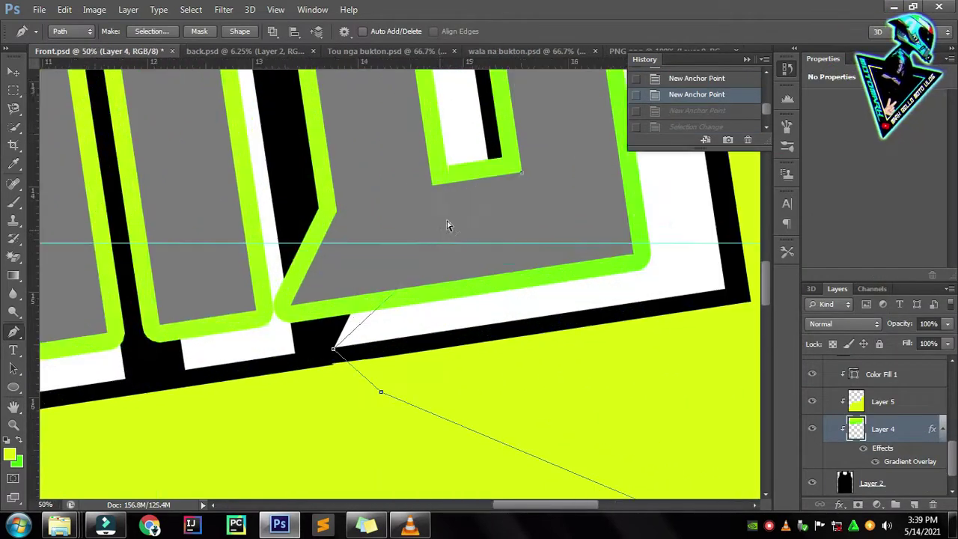
pyautogui.click(412, 331)
pyautogui.scroll(-3, 386, 369)
pyautogui.hotkey('ctrl', 'Return')
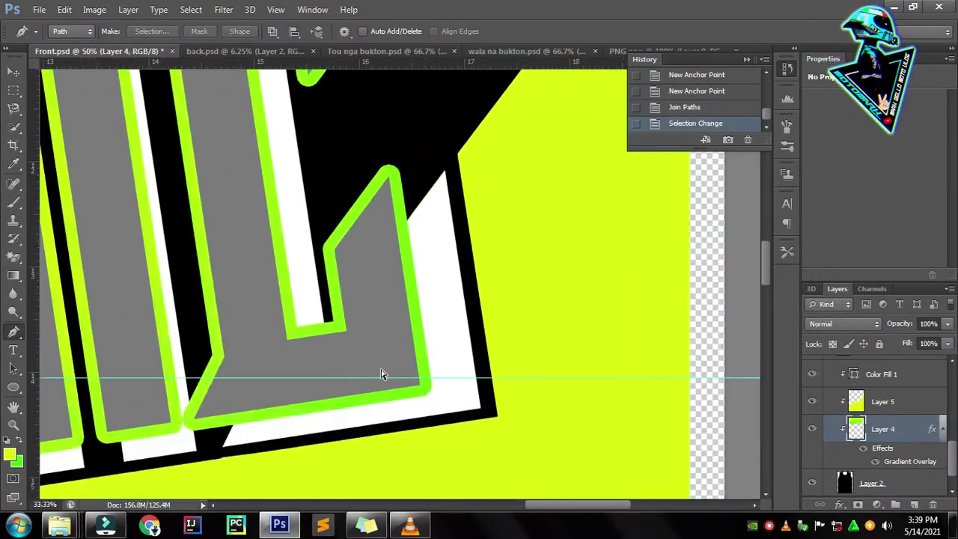
pyautogui.click(895, 505)
pyautogui.click(16, 459)
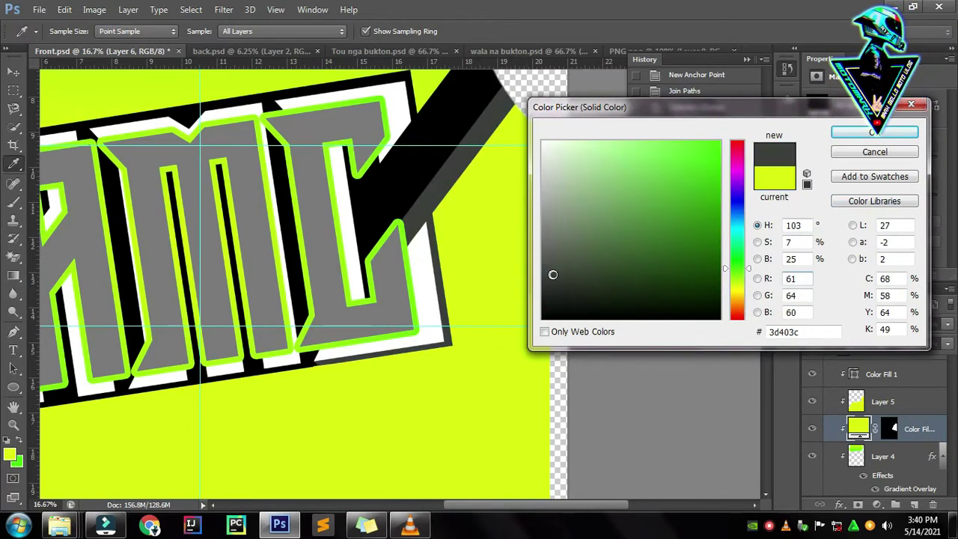
# - Confirm the grey colour for the new Color Fill layer
pyautogui.click(874, 132)
pyautogui.scroll(-1, 587, 337)
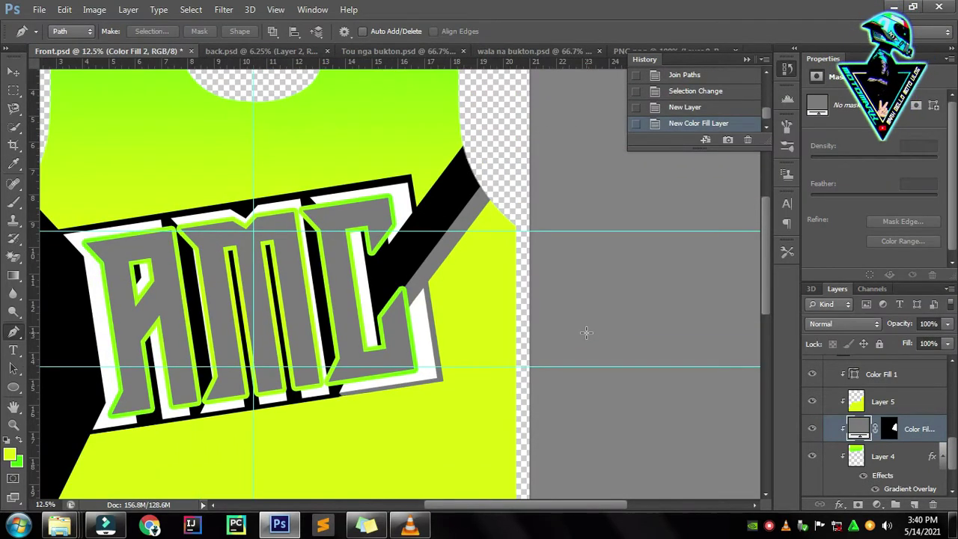
pyautogui.scroll(-1, 441, 282)
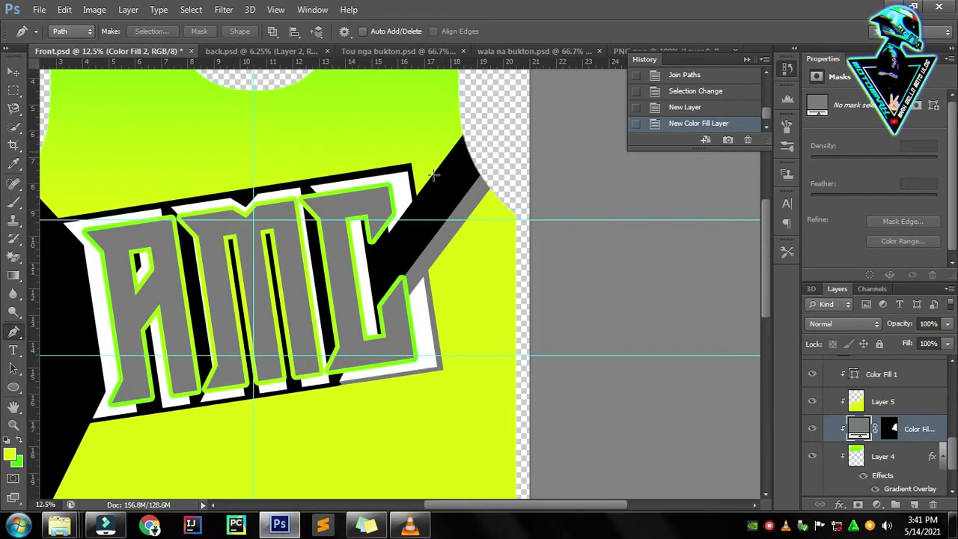
pyautogui.hscroll(-2, 513, 261)
pyautogui.scroll(-2, 513, 261)
# - Recolour the strip fill with a sampled green and add a Gradient Overlay at angle 99
pyautogui.doubleClick(858, 428)
pyautogui.click(524, 398)
pyautogui.press('Return')
pyautogui.scroll(2, 523, 397)
pyautogui.doubleClick(909, 488)
pyautogui.click(677, 299)
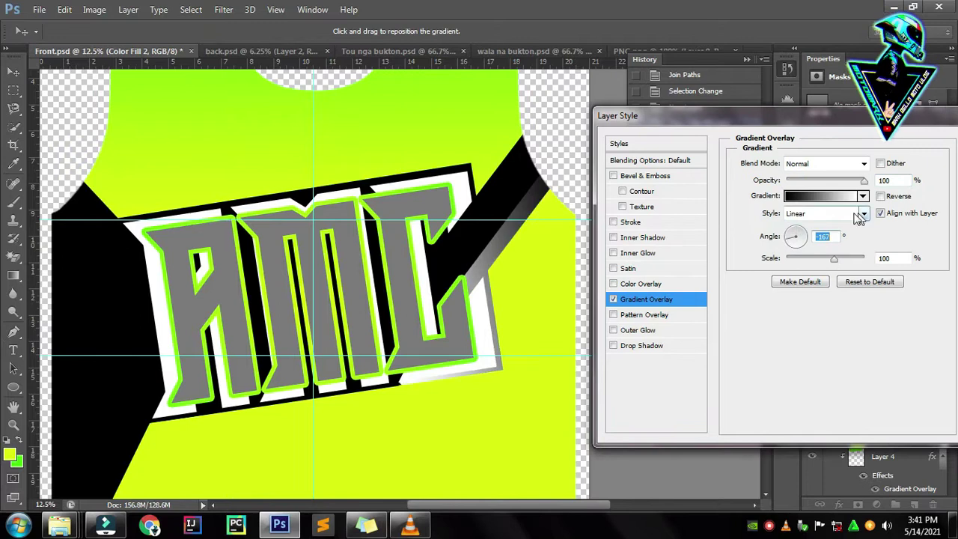
pyautogui.click(872, 283)
pyautogui.press('Return')
# - Zoom out to the whole jersey and select Layer 4 in the Layers panel
pyautogui.hotkey('ctrl', '-')
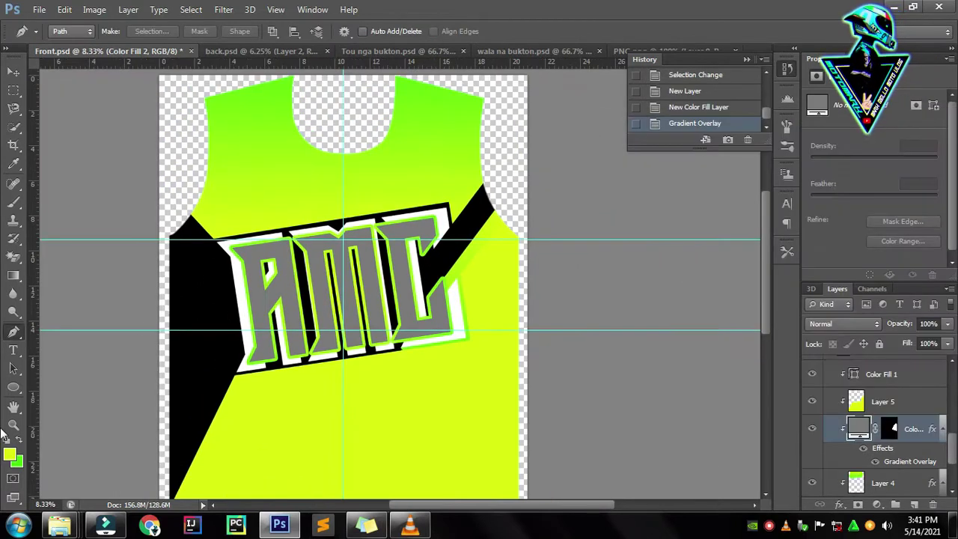
pyautogui.press('v')
pyautogui.click(806, 443)
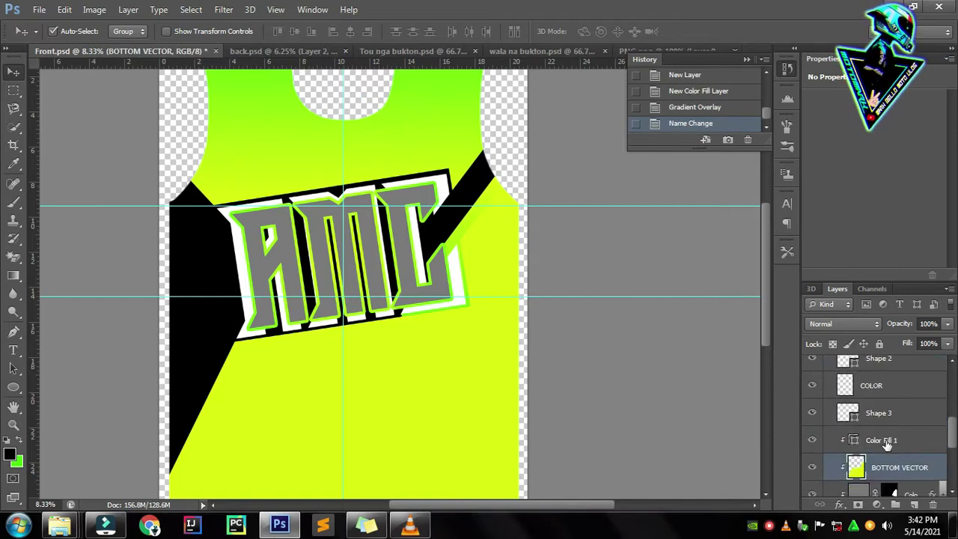
# - Change the AMC lettering's text colour to black
pyautogui.scroll(-1, 881, 442)
pyautogui.scroll(-4, 879, 434)
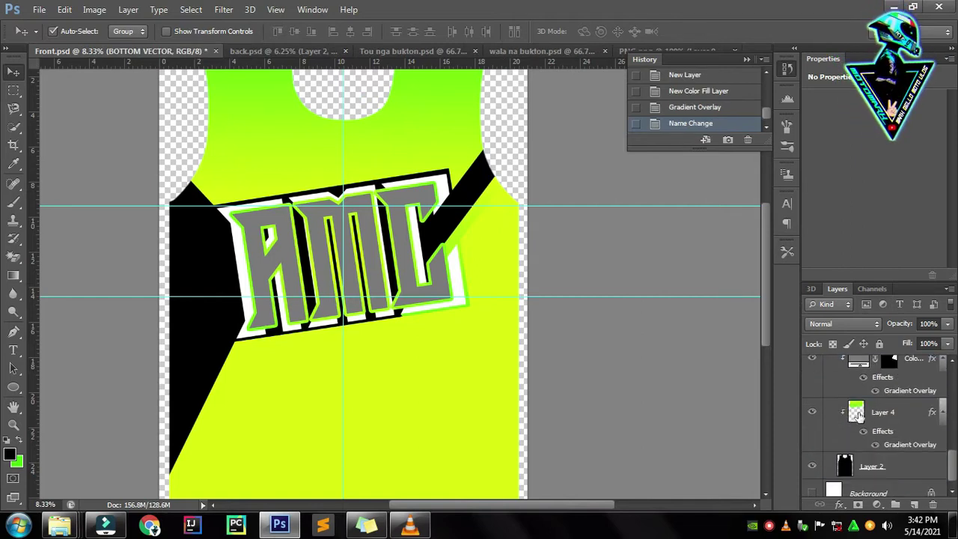
pyautogui.scroll(2, 369, 342)
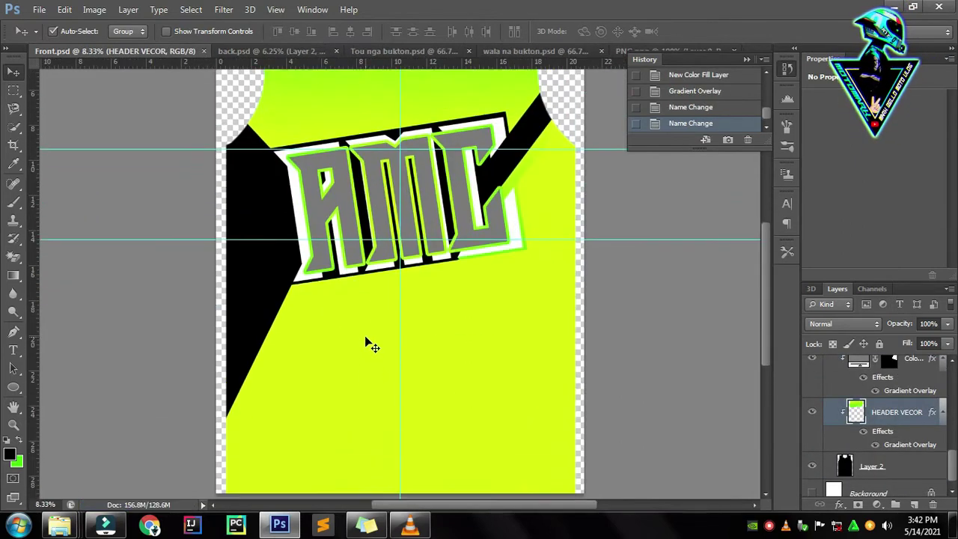
pyautogui.scroll(3, 255, 286)
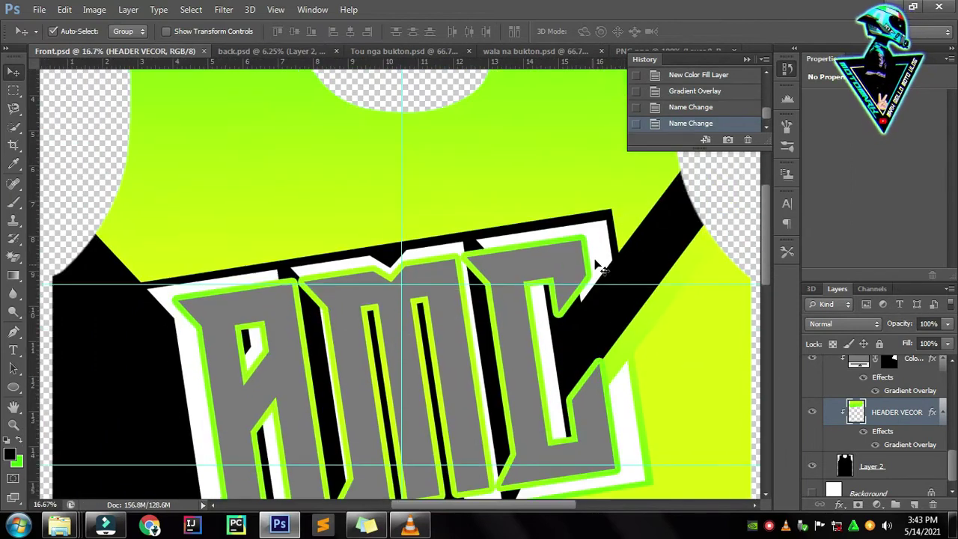
pyautogui.scroll(-1, 184, 307)
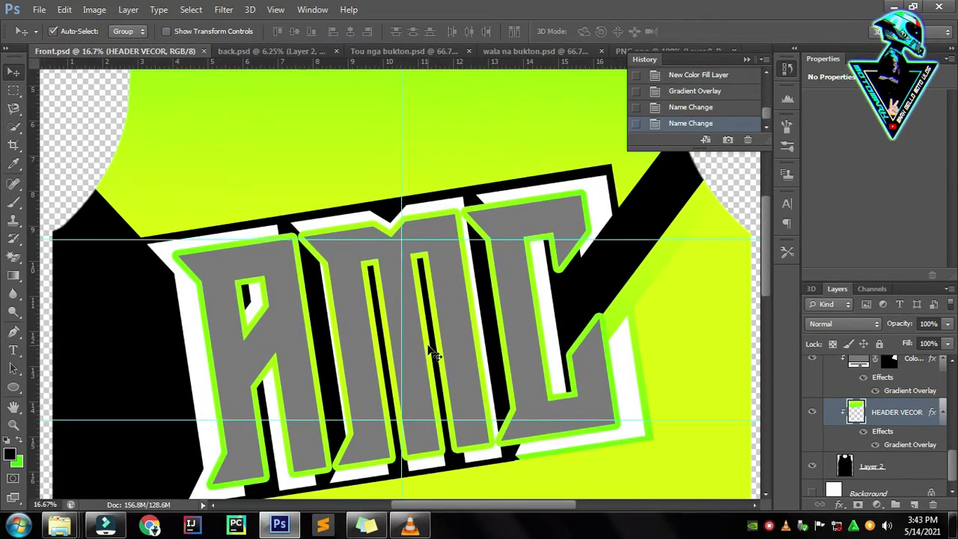
pyautogui.hotkey('ctrl', 't')
pyautogui.press('Return')
pyautogui.hotkey('ctrl', '-')
pyautogui.press('t')
pyautogui.click(449, 31)
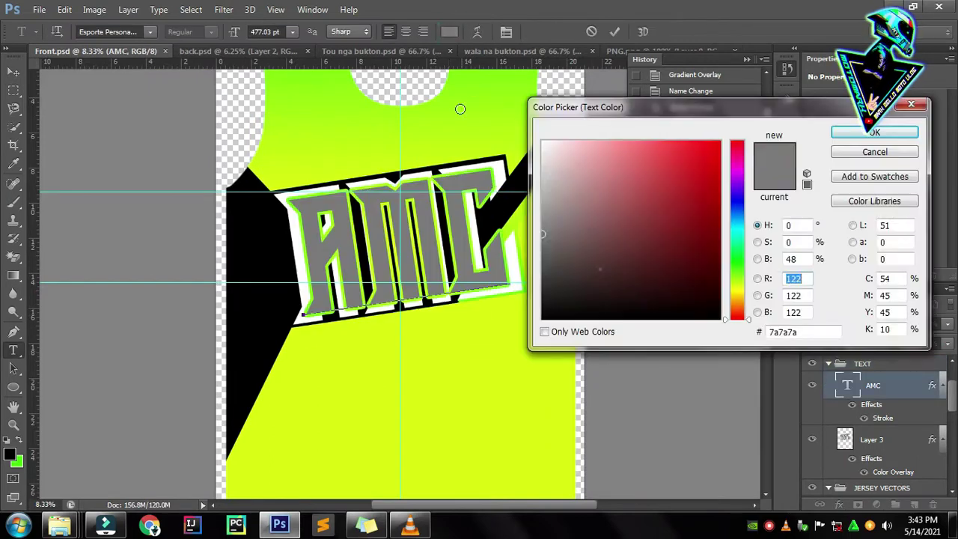
pyautogui.click(874, 131)
pyautogui.click(406, 364)
pyautogui.hotkey('ctrl', '+')
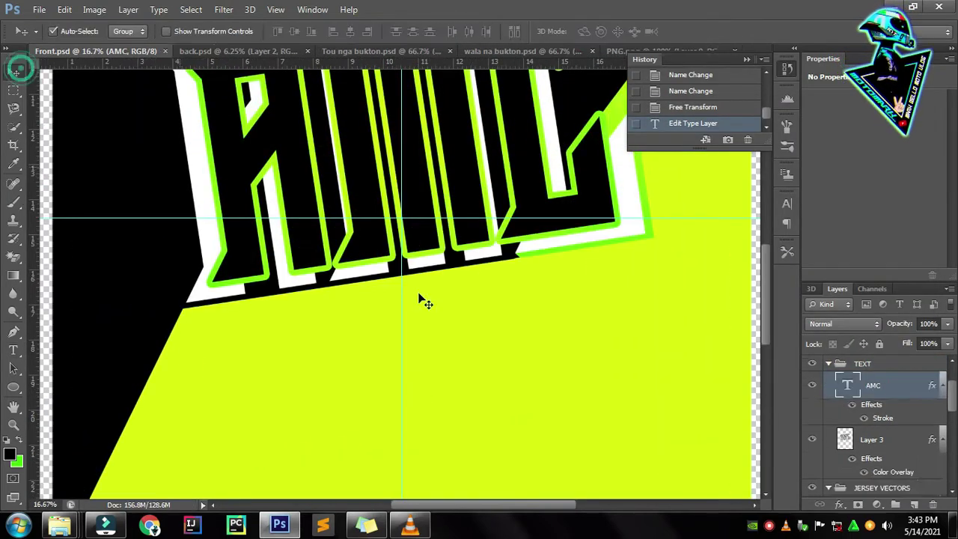
# - Enable a Gradient Overlay on the BOTTOM VECTOR layer via its blending options
pyautogui.click(888, 429)
pyautogui.rightClick(906, 374)
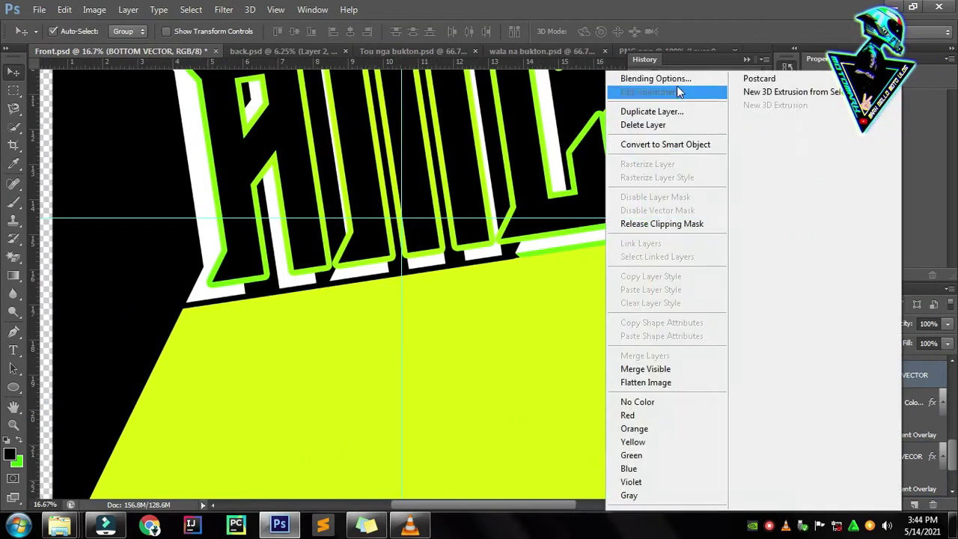
pyautogui.click(656, 78)
pyautogui.click(648, 308)
pyautogui.click(879, 192)
pyautogui.doubleClick(839, 205)
pyautogui.press('Return')
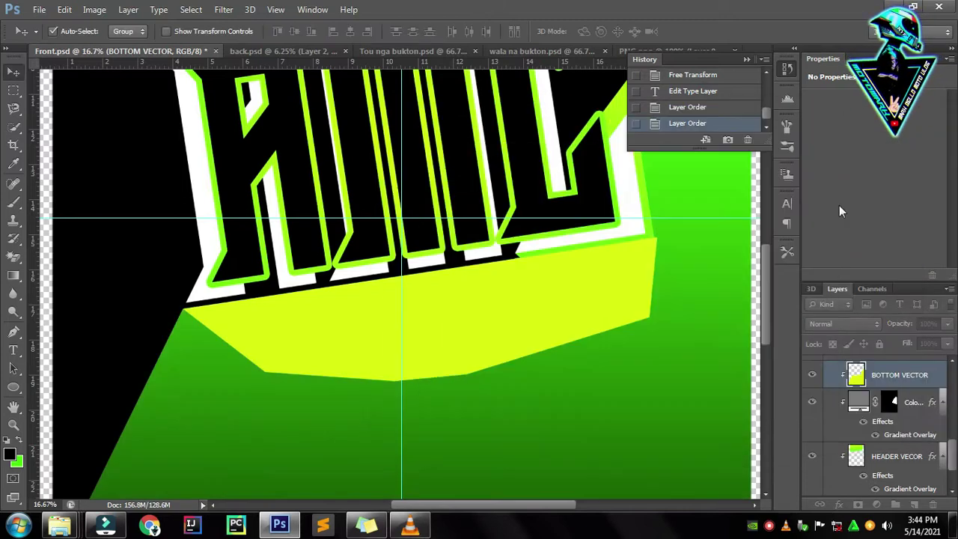
# - Hide BOTTOM VECTOR, then toggle Color Fill 1 off and on to compare
pyautogui.click(813, 427)
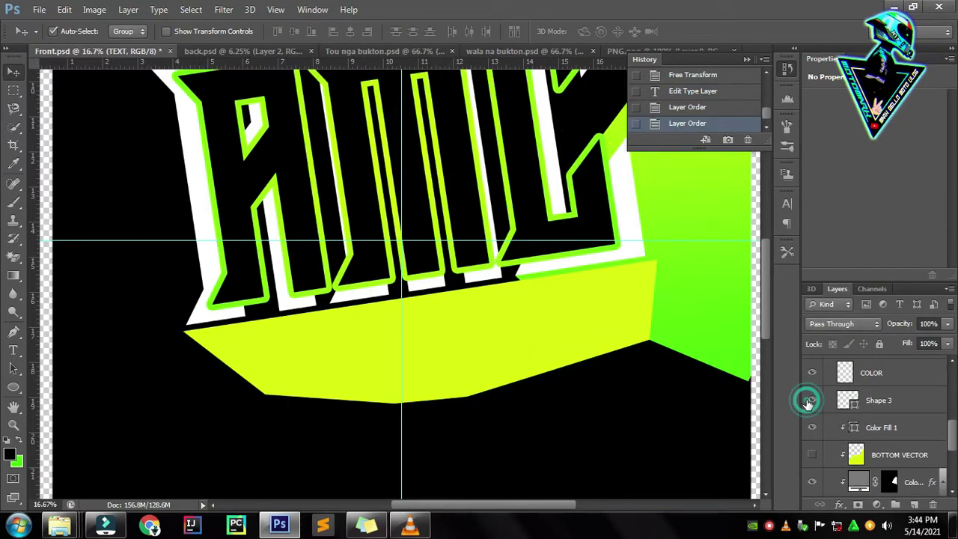
pyautogui.scroll(-2, 813, 403)
pyautogui.click(812, 429)
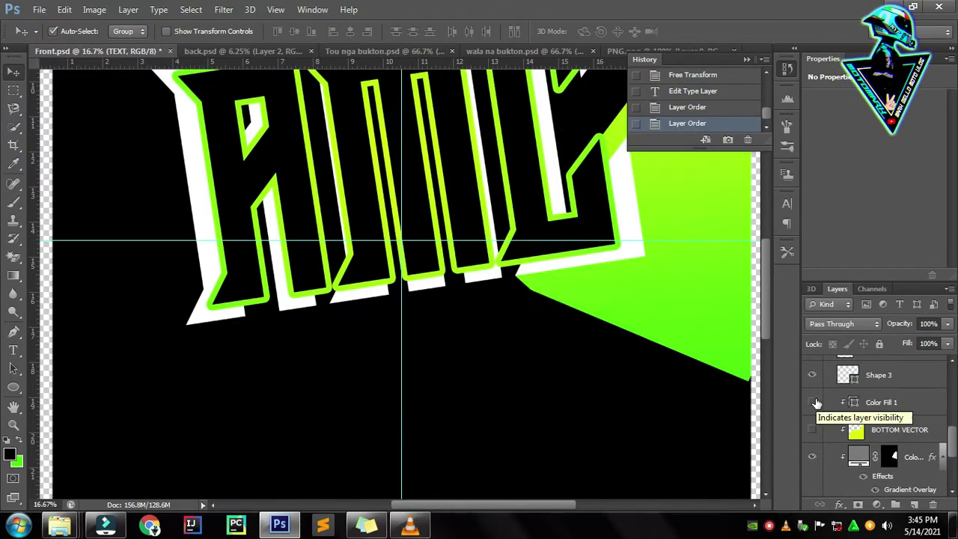
pyautogui.click(930, 438)
# - Add a Gradient Overlay to Color Fill 1 with a -90° angle
pyautogui.rightClick(887, 402)
pyautogui.click(642, 21)
pyautogui.click(663, 359)
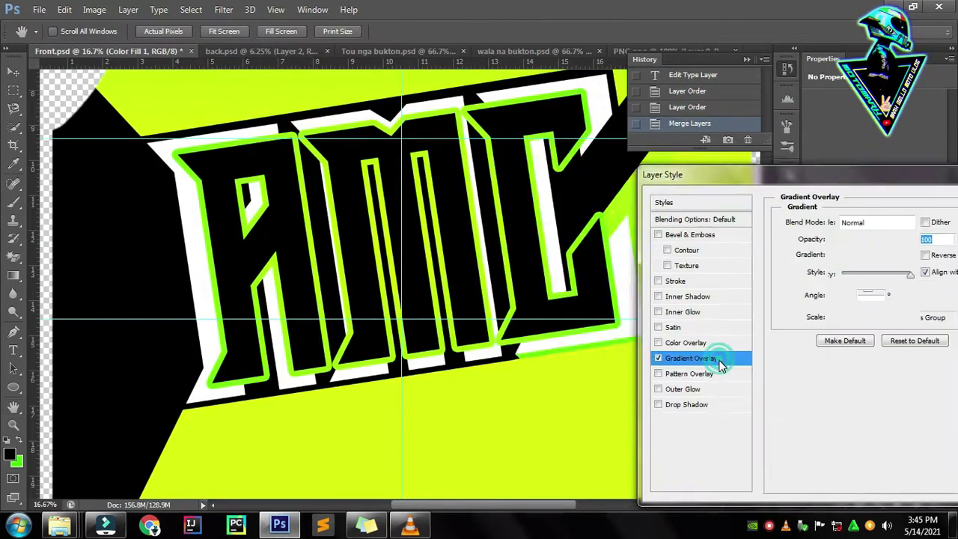
pyautogui.click(749, 248)
pyautogui.doubleClick(659, 299)
pyautogui.hotkey('ctrl', '-')
pyautogui.hotkey('ctrl', '-')
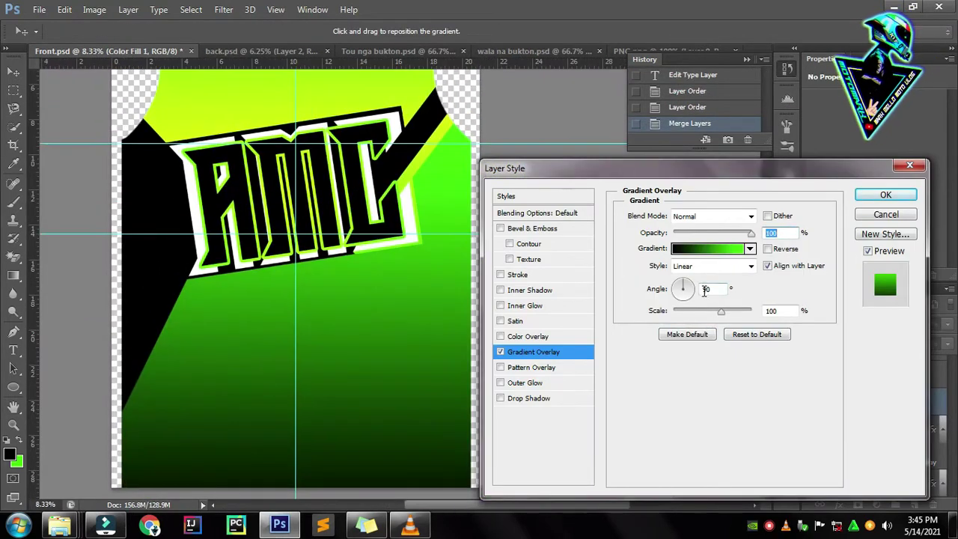
pyautogui.doubleClick(705, 289)
pyautogui.write('-90')
pyautogui.press('Return')
# - Change the gradient overlay scale to 75%
pyautogui.doubleClick(898, 403)
pyautogui.click(581, 372)
pyautogui.doubleClick(823, 331)
pyautogui.write('75')
pyautogui.press('Return')
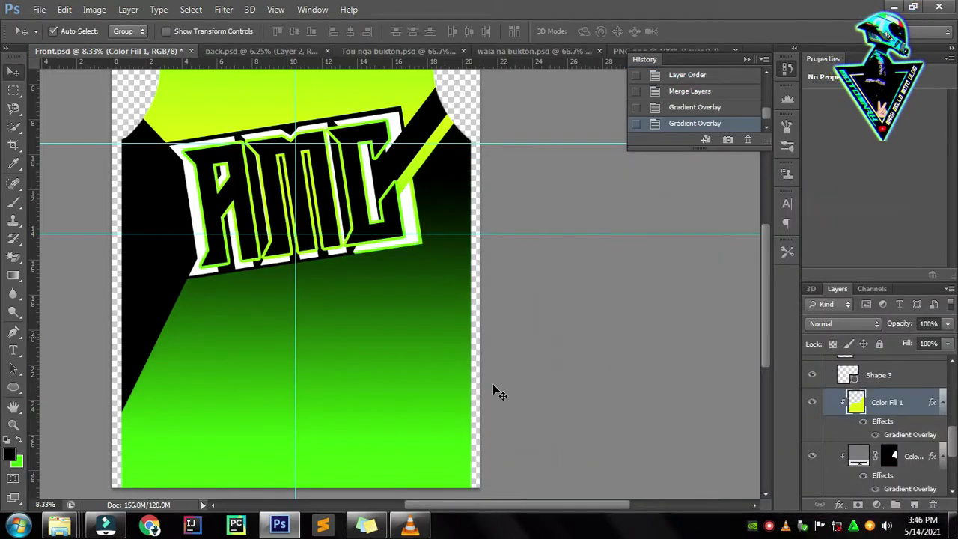
pyautogui.scroll(2, 172, 262)
pyautogui.scroll(1, 172, 262)
# - Zoom in on the AMC lettering, select the JERSEY VECTORS group and save
pyautogui.hotkey('ctrl', '+')
pyautogui.scroll(-2, 514, 218)
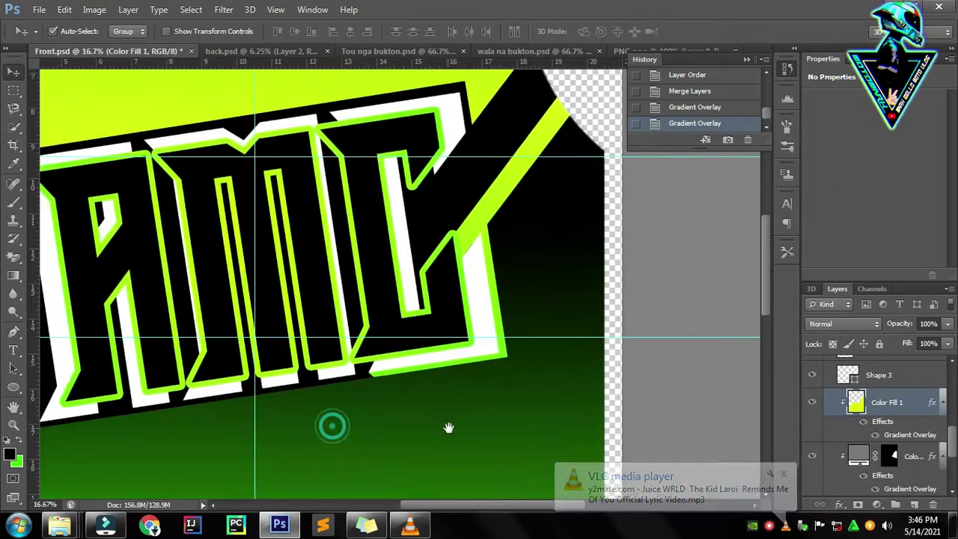
pyautogui.scroll(5, 332, 427)
pyautogui.hotkey('ctrl', '+')
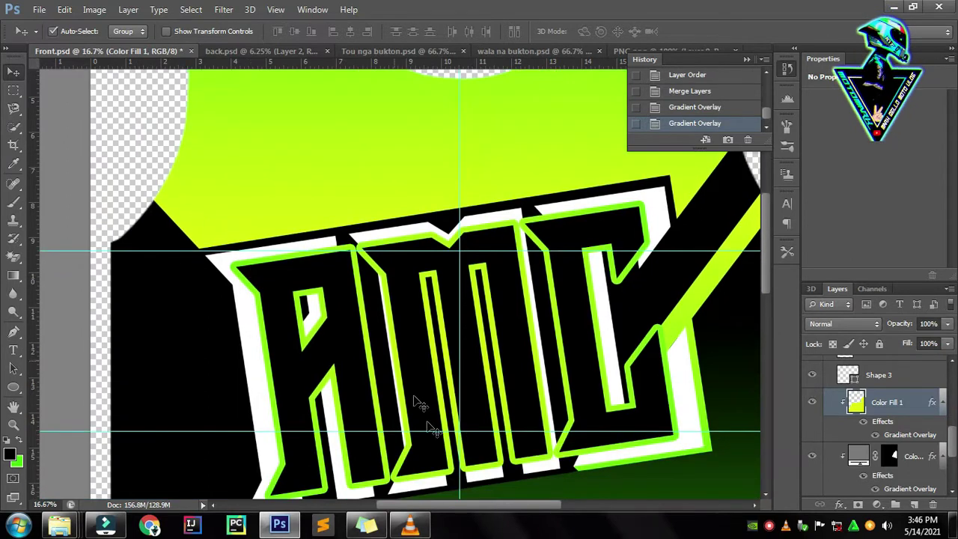
pyautogui.hscroll(3, 691, 306)
pyautogui.click(562, 381)
pyautogui.hotkey('ctrl', 's')
# - Merge the strip's Color Fill 2 layer into a pixel layer
pyautogui.scroll(2, 588, 359)
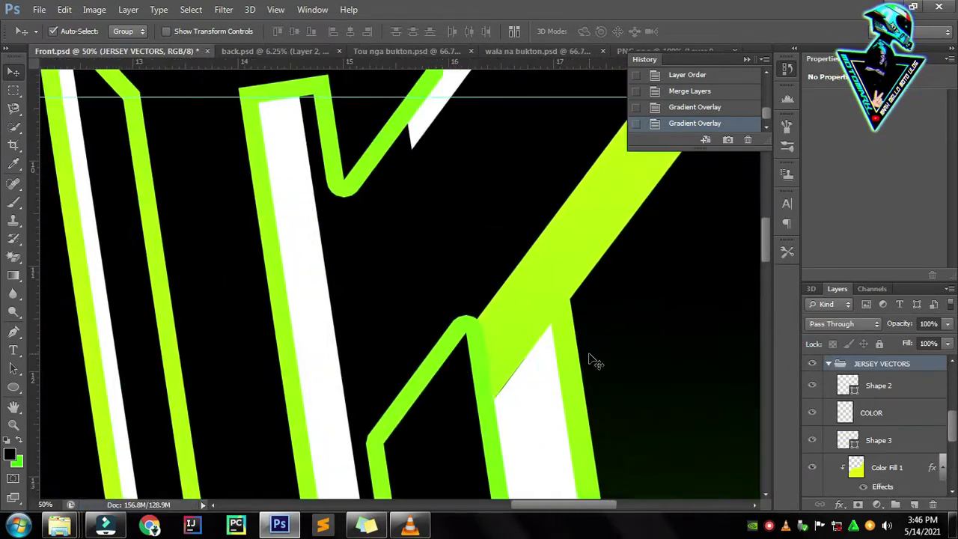
pyautogui.scroll(2, 513, 381)
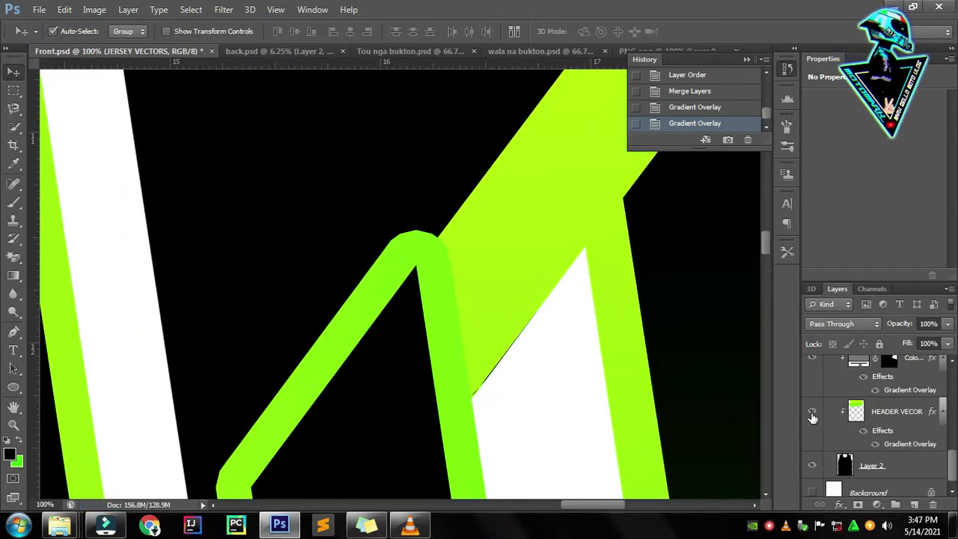
pyautogui.click(813, 394)
pyautogui.hotkey('ctrl', 'e')
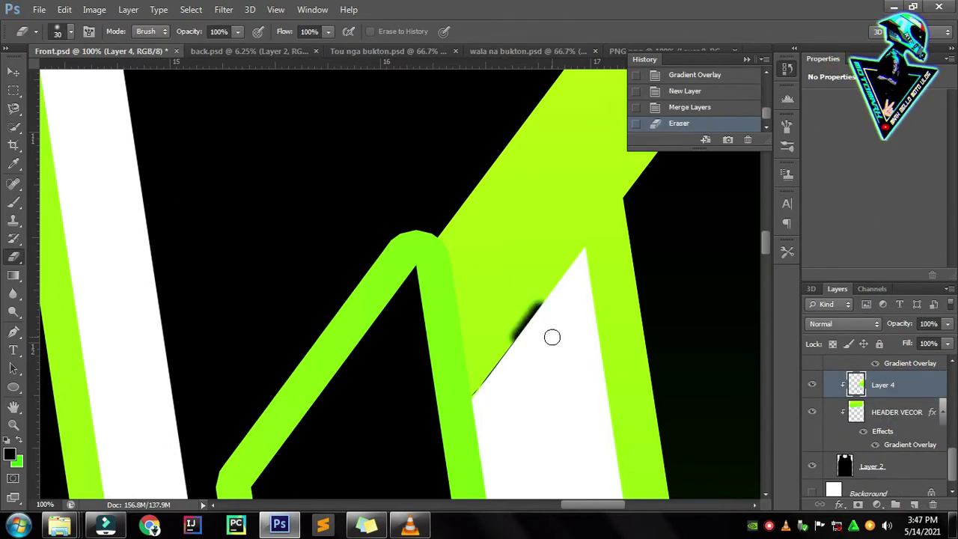
# - Save the document and return to the whole-jersey view
pyautogui.scroll(2, 892, 382)
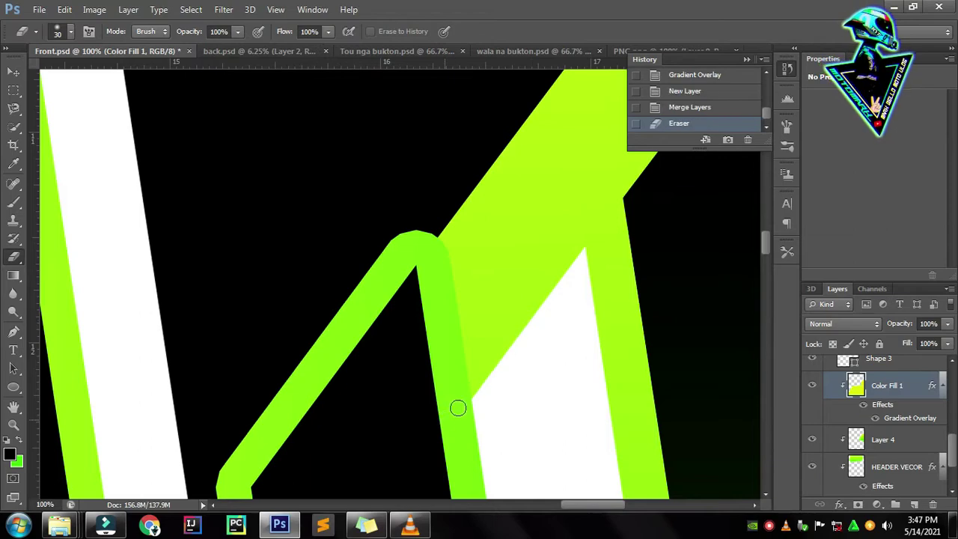
pyautogui.hotkey('ctrl', 's')
pyautogui.scroll(-5, 455, 408)
pyautogui.scroll(1, 456, 408)
pyautogui.scroll(-1, 456, 408)
pyautogui.press('v')
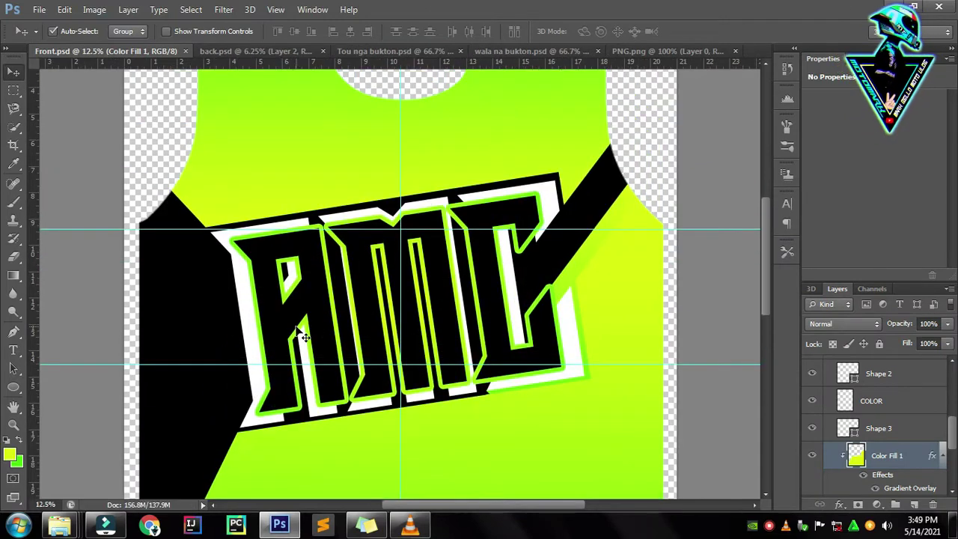
# - Select Layer 3 inside the JERSEY VECTORS group
pyautogui.scroll(-2, 305, 337)
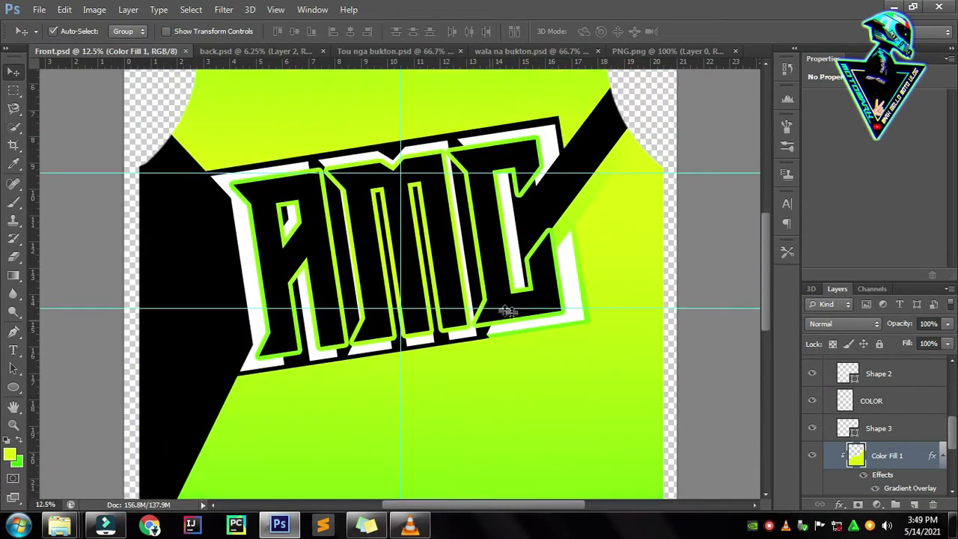
pyautogui.click(275, 332)
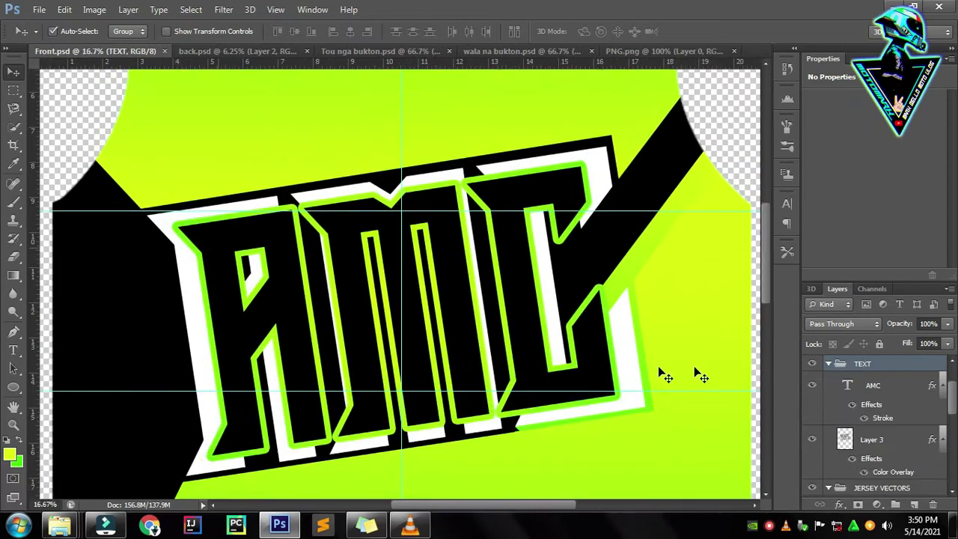
pyautogui.click(202, 269)
pyautogui.scroll(3, 284, 269)
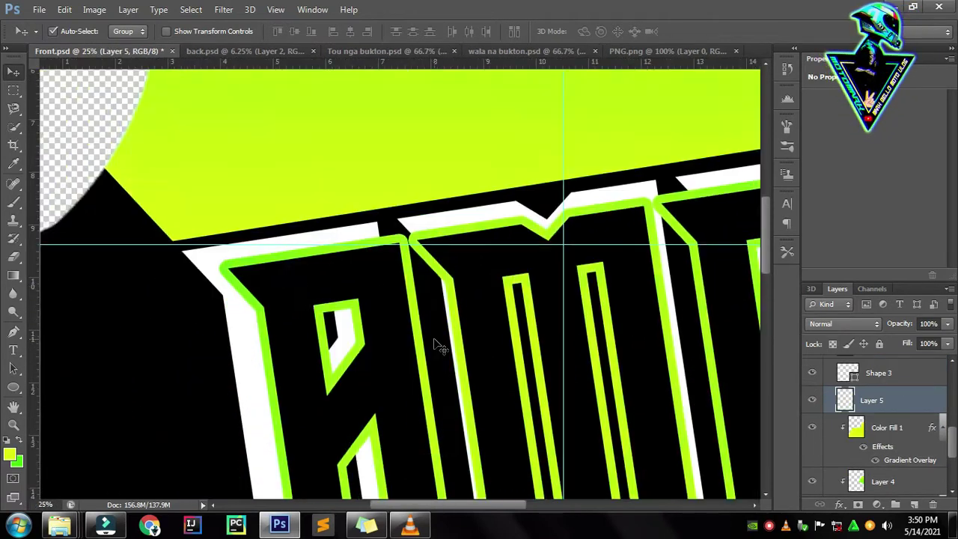
# - Place pen anchors along the top of the lettering outline, through the green outline's tip and corner
pyautogui.press('p')
pyautogui.click(112, 207)
pyautogui.scroll(-5, 326, 314)
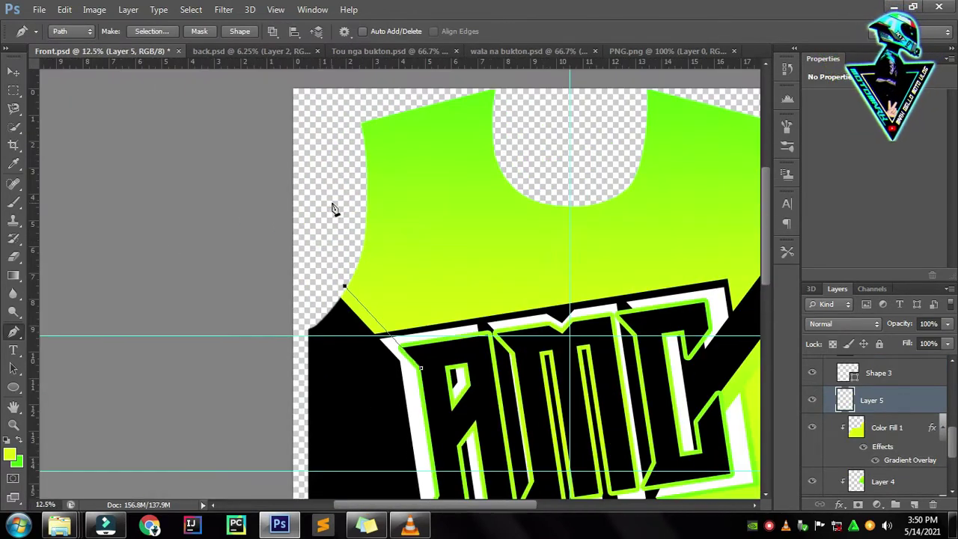
pyautogui.scroll(2, 746, 285)
pyautogui.scroll(2, 705, 293)
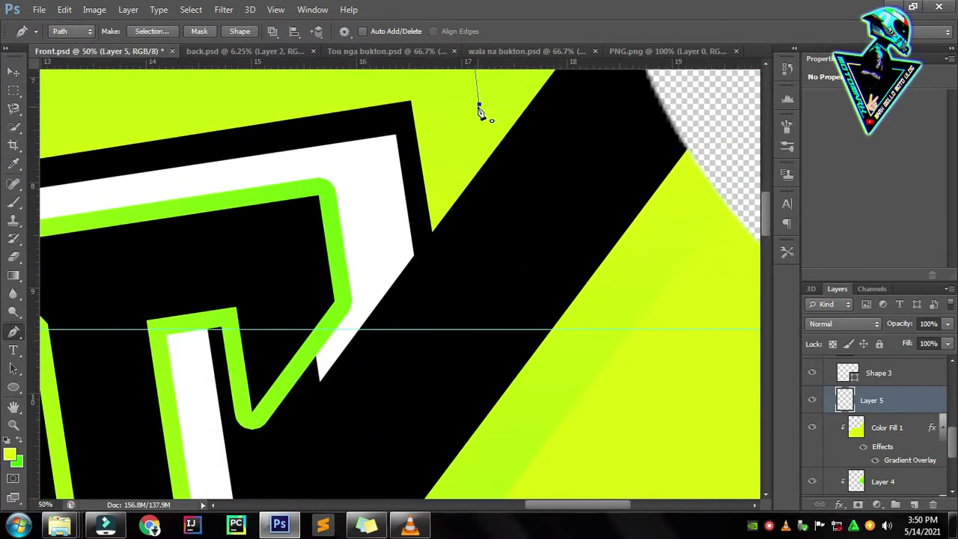
pyautogui.click(250, 414)
pyautogui.scroll(1, 374, 381)
pyautogui.scroll(1, 445, 359)
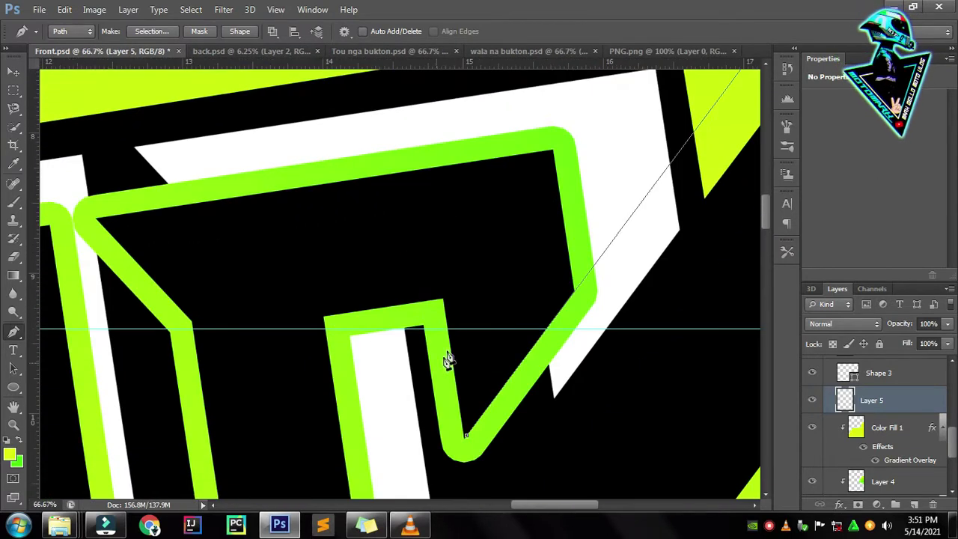
pyautogui.click(466, 307)
pyautogui.scroll(1, 458, 316)
pyautogui.scroll(-3, 449, 332)
pyautogui.scroll(3, 455, 300)
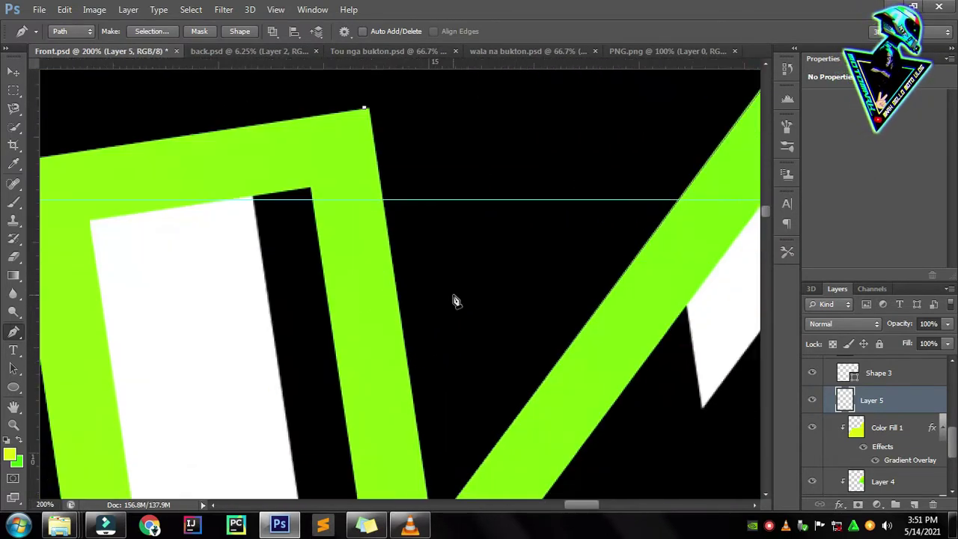
# - Continue the outline path with an anchor at the green outline's far corner
pyautogui.click(755, 67)
pyautogui.scroll(5, 479, 299)
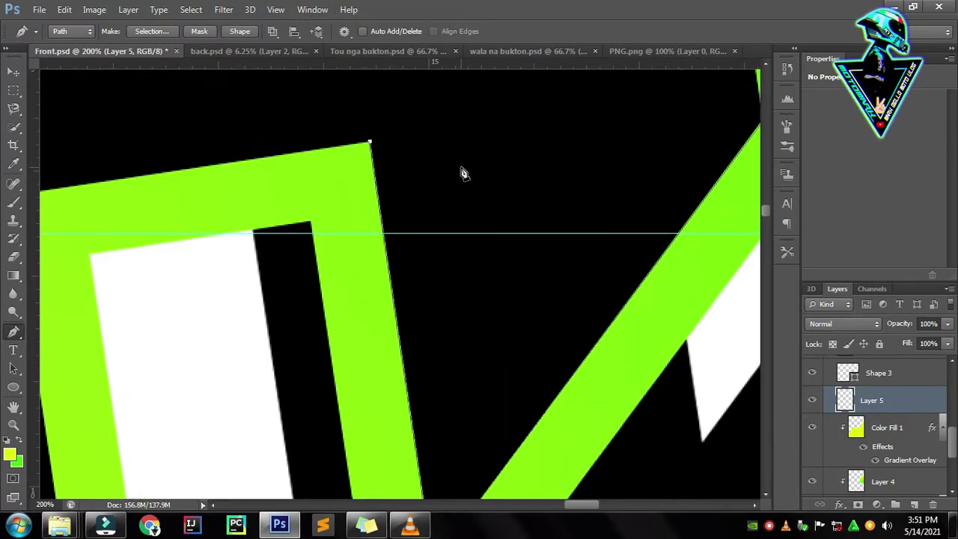
pyautogui.hscroll(-5, 285, 254)
pyautogui.scroll(-3, 311, 236)
pyautogui.hscroll(-2, 359, 317)
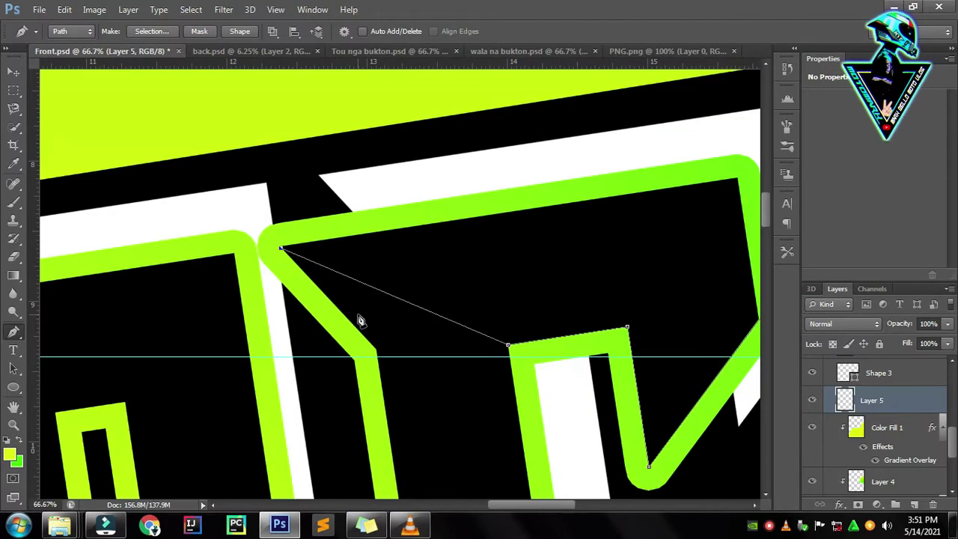
pyautogui.hscroll(-3, 471, 283)
pyautogui.scroll(2, 261, 249)
pyautogui.hscroll(-5, 310, 380)
pyautogui.scroll(-3, 391, 367)
pyautogui.scroll(3, 214, 462)
pyautogui.scroll(2, 335, 368)
pyautogui.scroll(3, 349, 455)
pyautogui.scroll(-3, 154, 299)
pyautogui.scroll(-3, 368, 428)
pyautogui.scroll(5, 474, 426)
pyautogui.hscroll(-4, 152, 274)
pyautogui.scroll(-3, 345, 382)
pyautogui.click(345, 382)
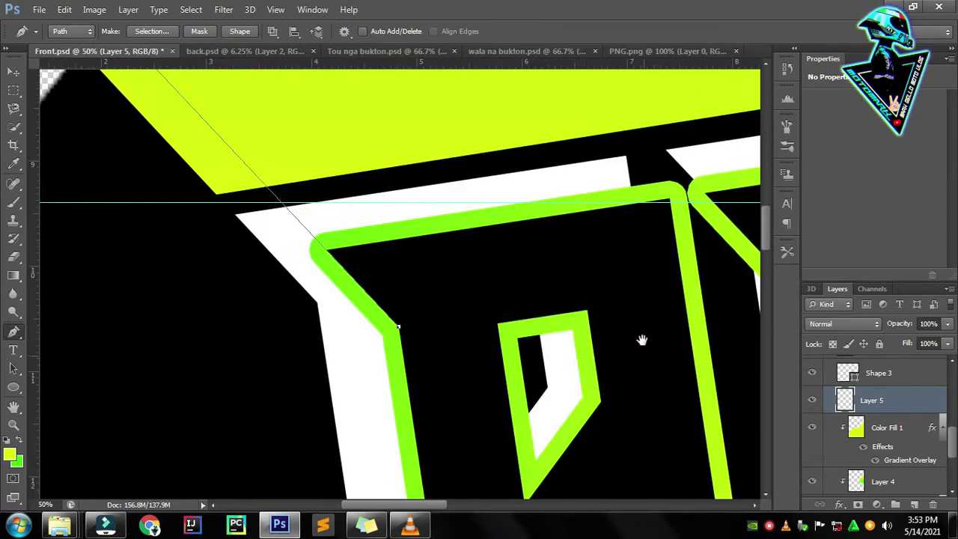
pyautogui.scroll(-3, 530, 333)
pyautogui.scroll(3, 530, 333)
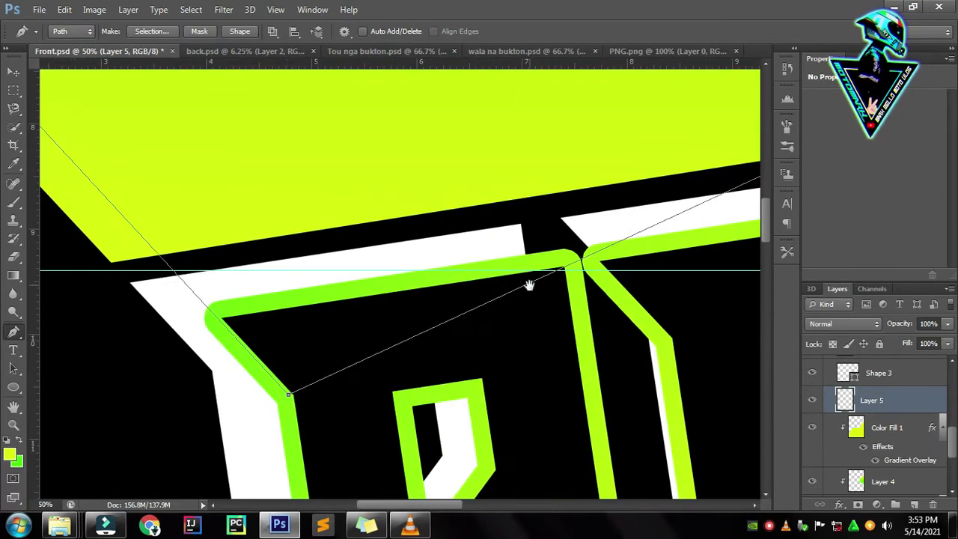
pyautogui.scroll(-2, 528, 282)
# - Load the traced path as a selection and add a solid colour fill on Layer 6
pyautogui.hotkey('ctrl', 'Return')
pyautogui.scroll(-2, 914, 476)
pyautogui.click(900, 455)
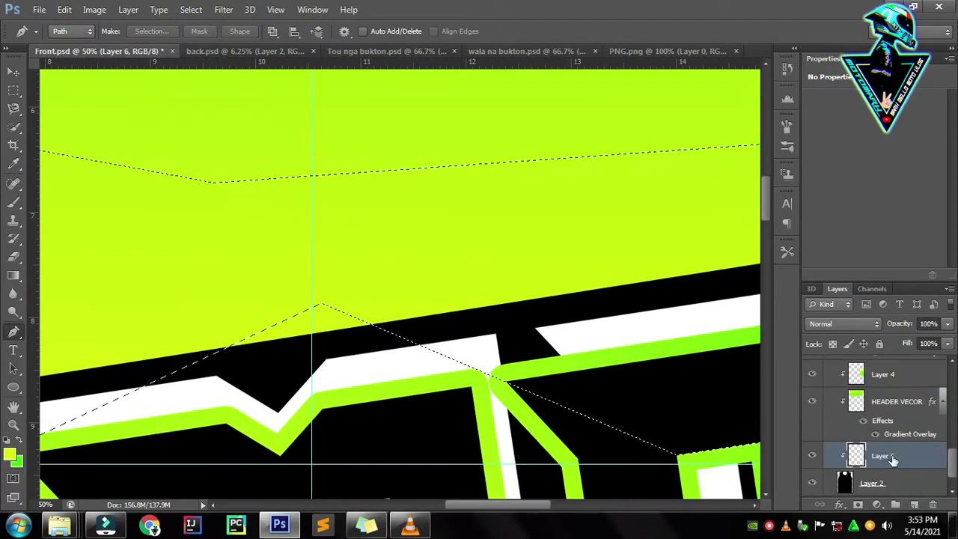
pyautogui.click(892, 509)
pyautogui.click(905, 217)
# - Confirm the trial fill colour and open the new fill layer's Blending Options
pyautogui.click(874, 125)
pyautogui.scroll(-3, 625, 232)
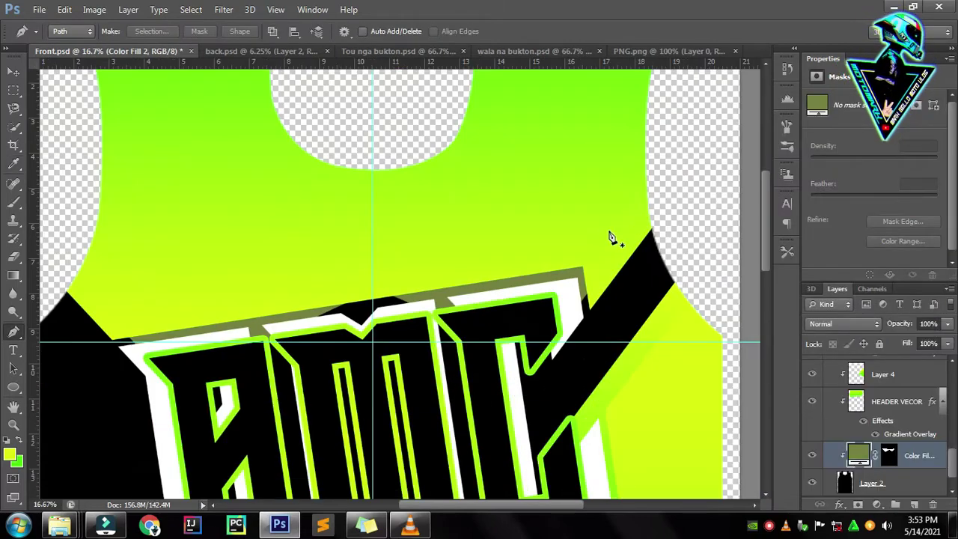
pyautogui.rightClick(898, 417)
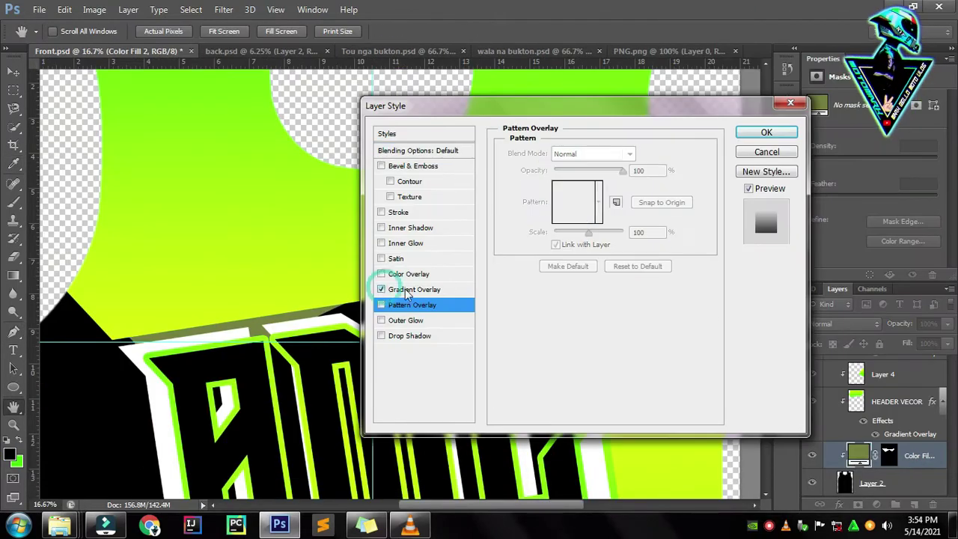
pyautogui.click(352, 417)
pyautogui.moveTo(685, 109); pyautogui.dragTo(907, 425)
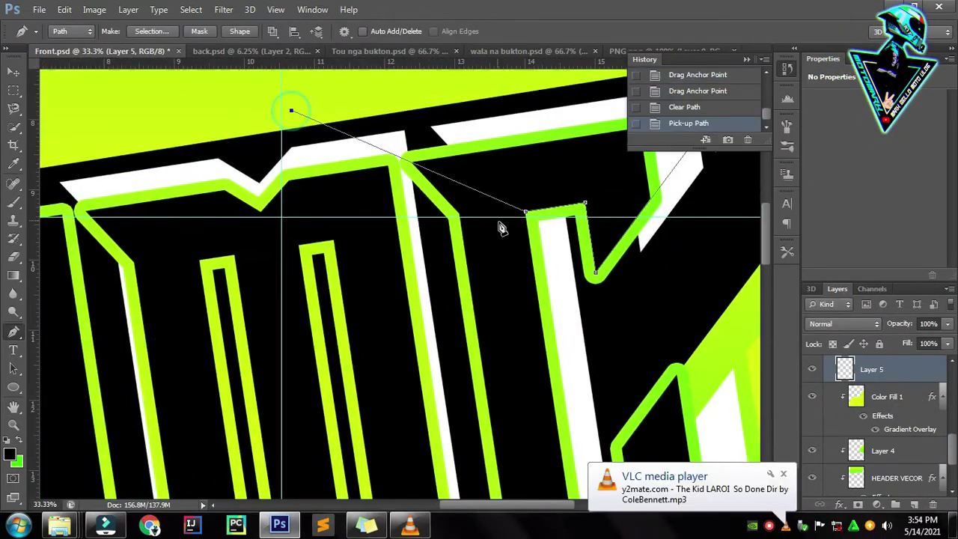
# - Add the remaining anchors and close the outline path along the lettering's top
pyautogui.click(334, 239)
pyautogui.hotkey('ctrl', '+')
pyautogui.scroll(2, 322, 351)
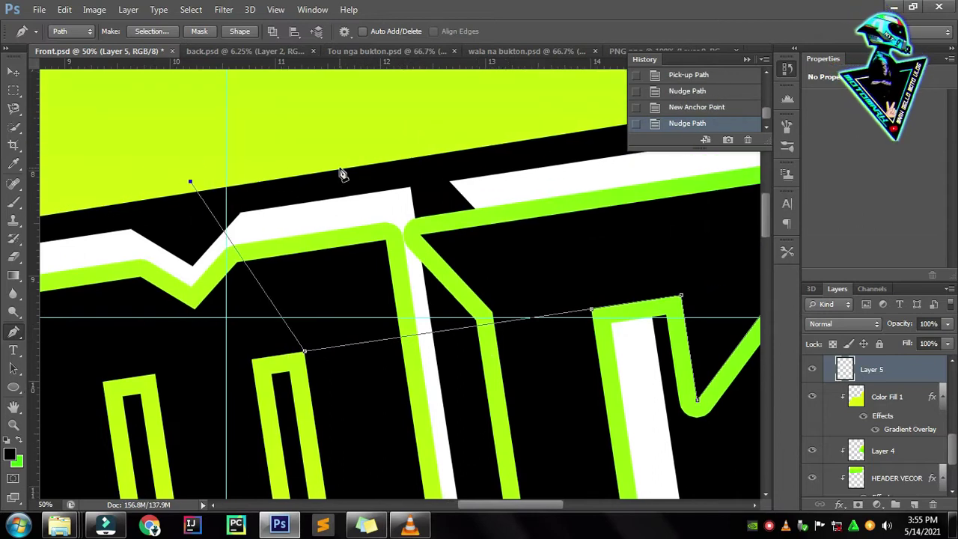
pyautogui.moveTo(211, 287)
pyautogui.mouseDown()
pyautogui.moveTo(368, 364)
pyautogui.moveTo(604, 389)
pyautogui.moveTo(703, 336)
pyautogui.moveTo(601, 336)
pyautogui.mouseUp()
pyautogui.click(368, 364)
pyautogui.click(252, 400)
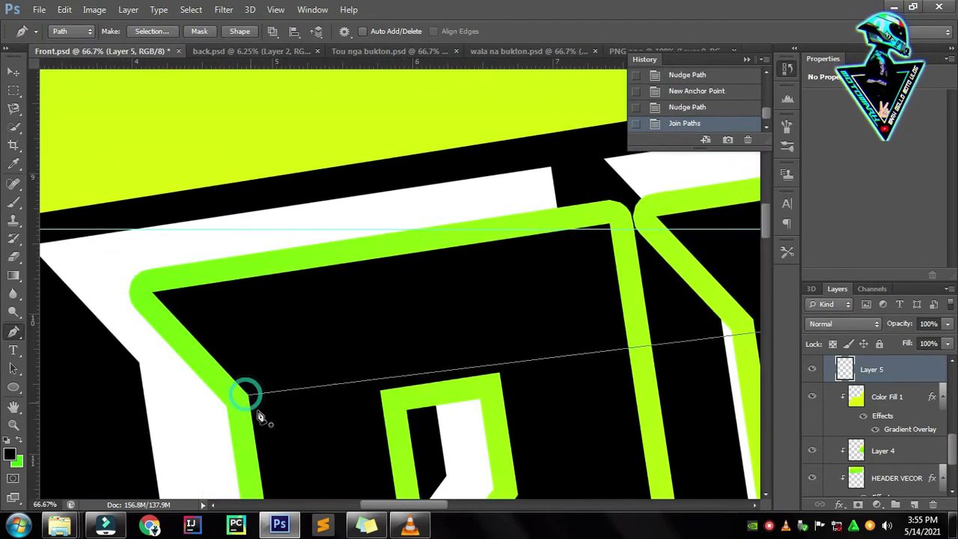
pyautogui.scroll(-3, 312, 222)
pyautogui.hotkey('ctrl', '-')
pyautogui.hotkey('ctrl', '-')
pyautogui.hotkey('ctrl', '-')
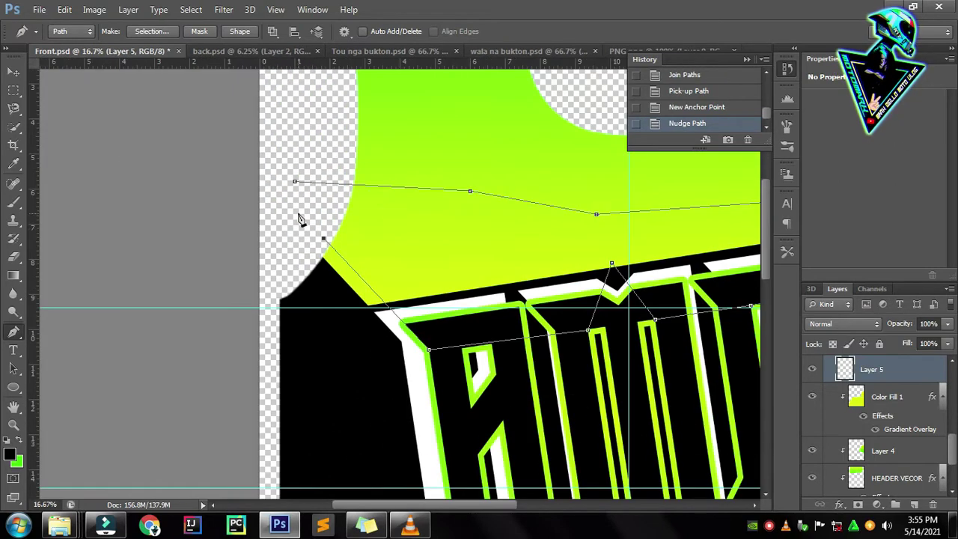
# - Create a Solid Color fill layer from the path and move it beneath HEADER VECOR
pyautogui.click(876, 504)
pyautogui.click(838, 199)
pyautogui.click(701, 280)
pyautogui.click(872, 70)
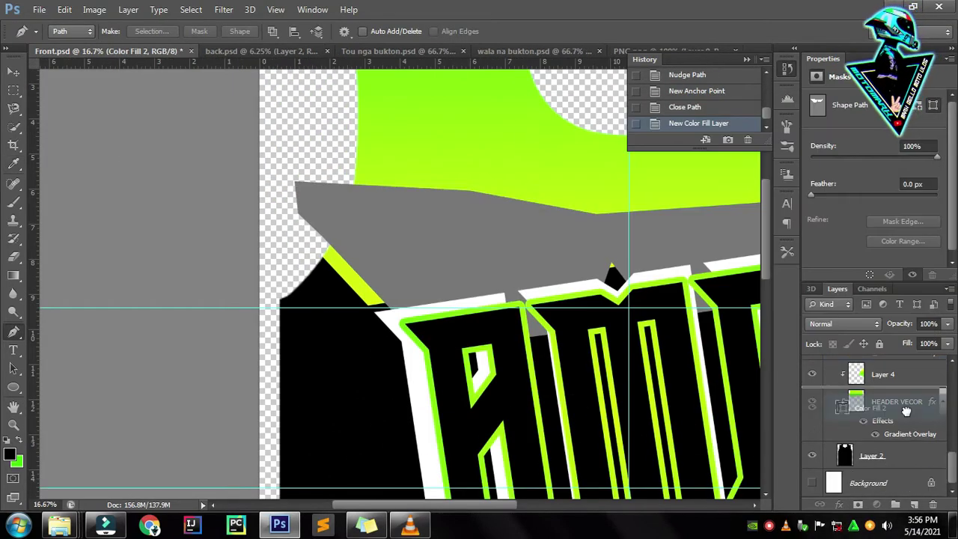
pyautogui.hotkey('ctrl', '[')
pyautogui.hotkey('ctrl', '[')
pyautogui.moveTo(707, 388); pyautogui.dragTo(588, 342)
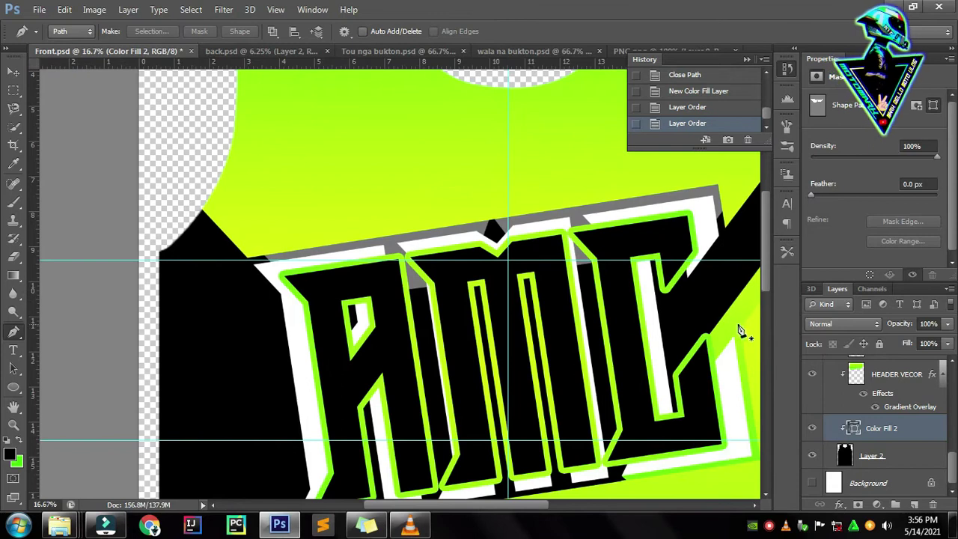
# - Set Color Fill 2's colour to bright green #4aff03 sampled from the outline
pyautogui.doubleClick(854, 427)
pyautogui.click(325, 333)
pyautogui.click(561, 382)
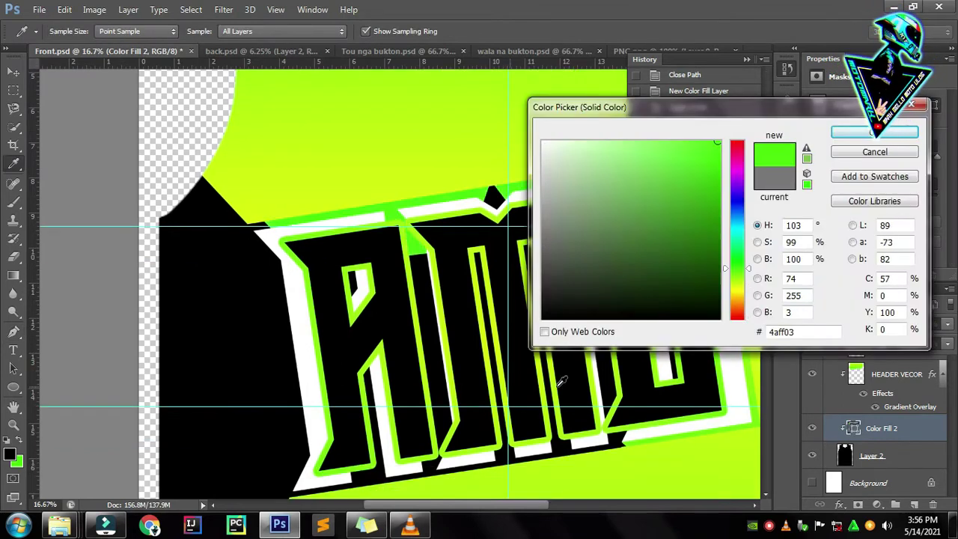
pyautogui.press('Return')
# - Delete the leftover work path and select the JERSEY VECTORS group
pyautogui.press('p')
pyautogui.scroll(5, 695, 274)
pyautogui.scroll(-2, 551, 385)
pyautogui.scroll(-3, 530, 407)
pyautogui.hscroll(3, 526, 363)
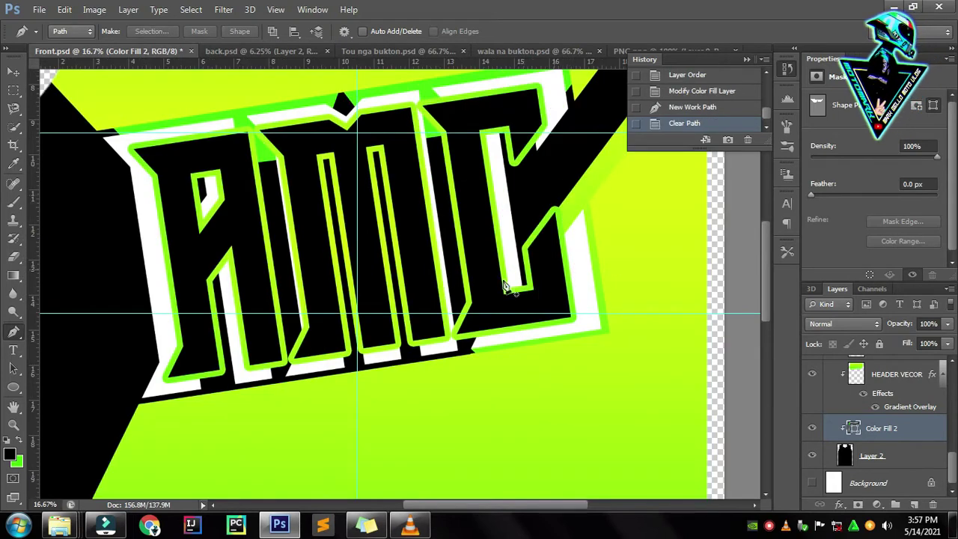
pyautogui.press('Delete')
pyautogui.scroll(3, 455, 299)
pyautogui.scroll(-1, 534, 324)
pyautogui.press('v')
pyautogui.click(46, 70)
pyautogui.scroll(3, 864, 418)
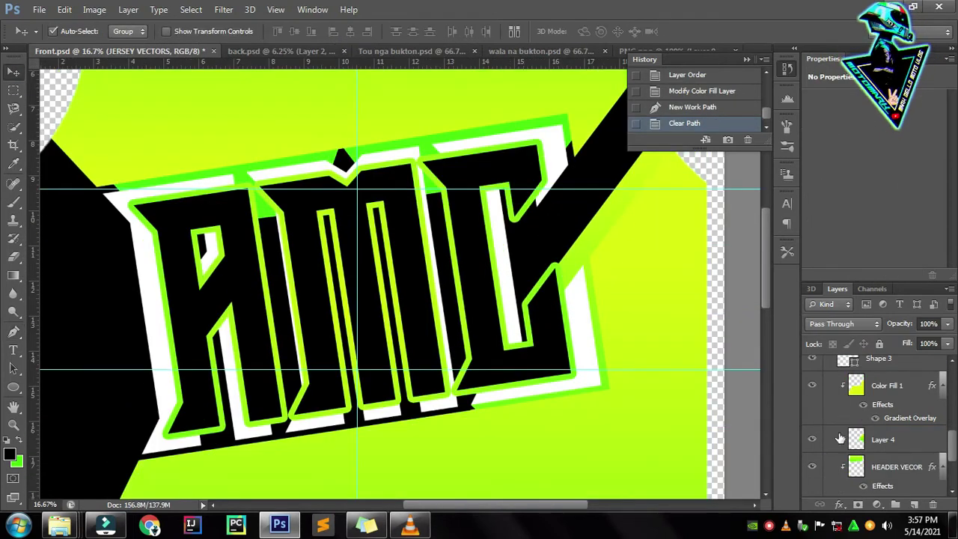
# - Start a pen path at the C's inner corner and add anchors along the letters' bottom
pyautogui.scroll(1, 677, 376)
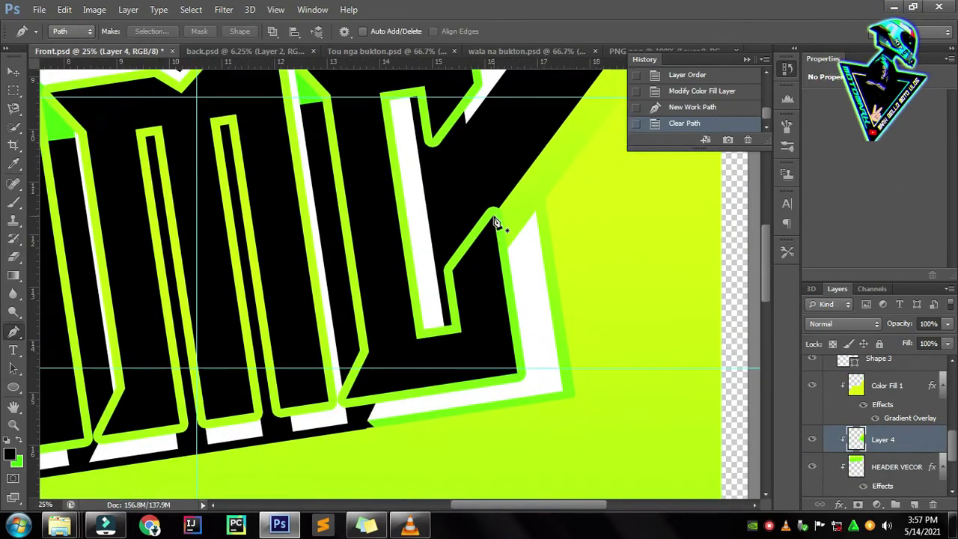
pyautogui.click(464, 340)
pyautogui.scroll(1, 471, 376)
pyautogui.press('Left')
pyautogui.moveTo(364, 367); pyautogui.dragTo(156, 352)
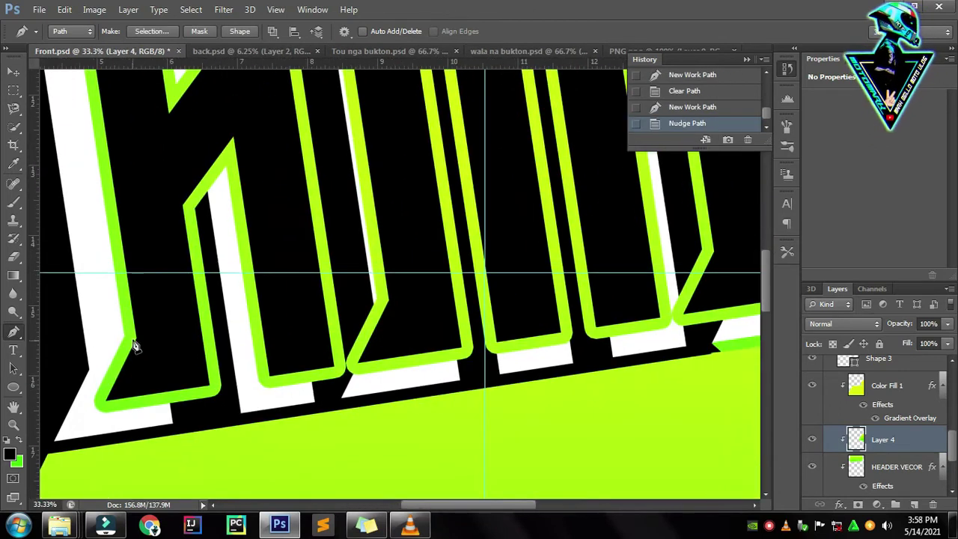
pyautogui.click(342, 342)
pyautogui.scroll(2, 421, 387)
pyautogui.press('Left')
pyautogui.scroll(1, 384, 336)
pyautogui.click(295, 459)
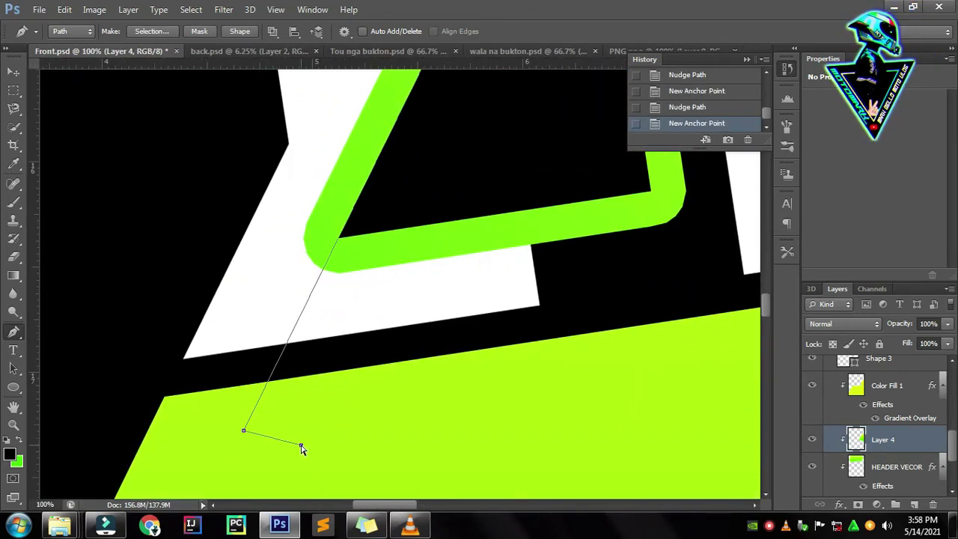
# - Extend the shadow path below the lettering, reshaping the curve at the last anchor
pyautogui.scroll(-6, 303, 451)
pyautogui.scroll(2, 303, 451)
pyautogui.scroll(2, 464, 370)
pyautogui.moveTo(603, 284)
pyautogui.mouseDown()
pyautogui.moveTo(458, 308)
pyautogui.moveTo(454, 277)
pyautogui.moveTo(517, 327)
pyautogui.mouseUp()
pyautogui.scroll(1, 400, 349)
pyautogui.moveTo(399, 349); pyautogui.dragTo(465, 387)
pyautogui.moveTo(509, 342)
pyautogui.mouseDown()
pyautogui.moveTo(278, 412)
pyautogui.moveTo(246, 314)
pyautogui.moveTo(437, 353)
pyautogui.moveTo(539, 340)
pyautogui.moveTo(444, 317)
pyautogui.moveTo(314, 352)
pyautogui.moveTo(470, 378)
pyautogui.moveTo(362, 326)
pyautogui.mouseUp()
pyautogui.scroll(-3, 351, 314)
pyautogui.click(528, 375)
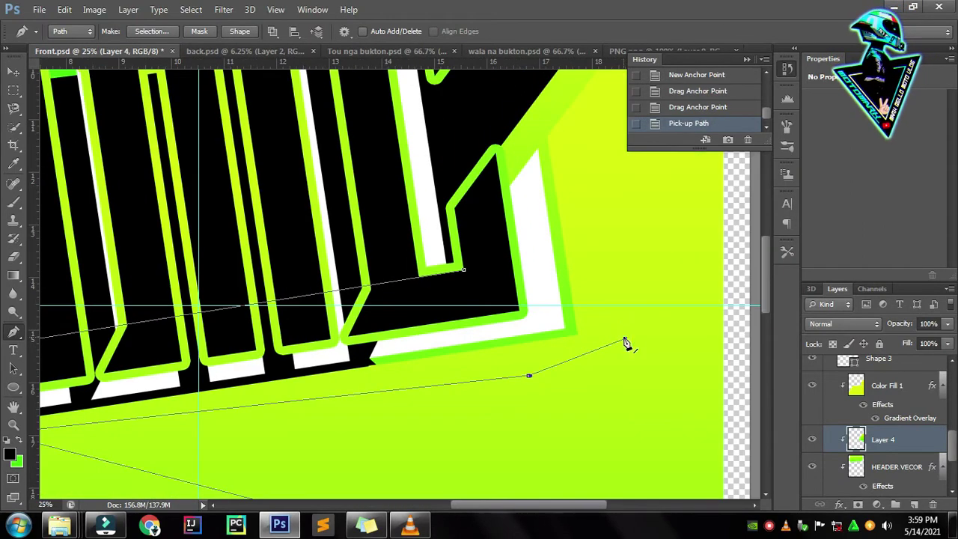
# - Fill the path as a Solid Color layer, sampling lime #b4ff03 from the jersey body
pyautogui.click(877, 504)
pyautogui.click(902, 202)
pyautogui.click(586, 408)
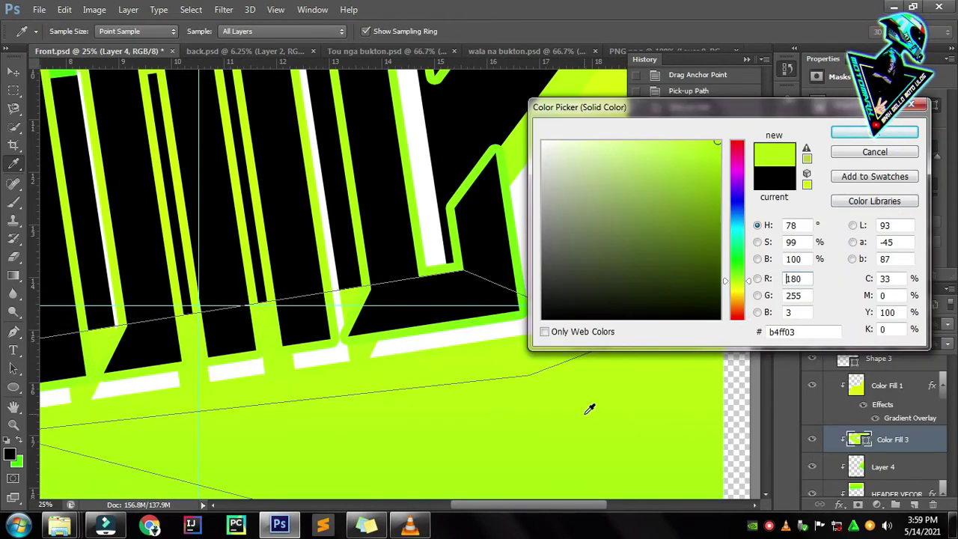
# - Merge the lime fill down and give Color Fill 3 a green gradient overlay at 180°, 75% scale
pyautogui.press('Return')
pyautogui.hotkey('ctrl', 'e')
pyautogui.doubleClick(898, 439)
pyautogui.click(342, 364)
pyautogui.press('Return')
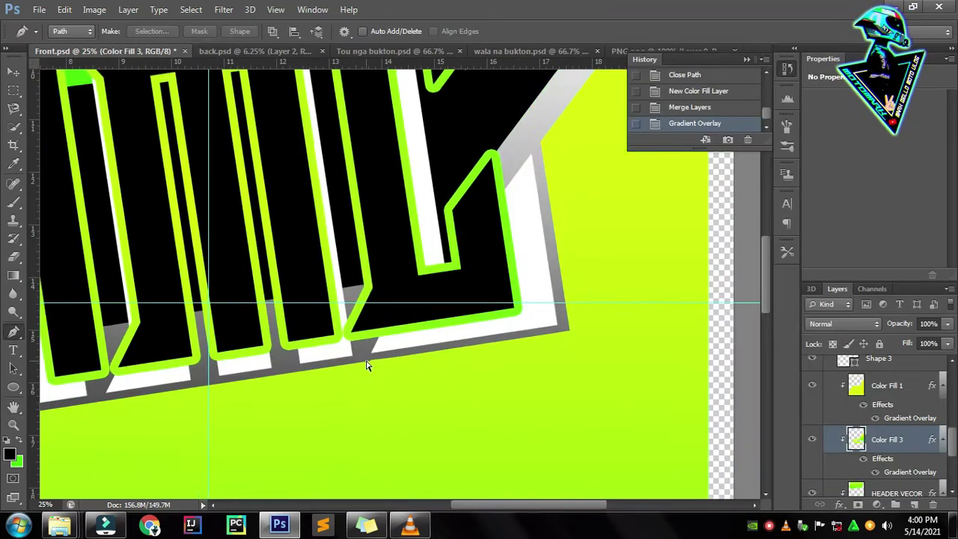
pyautogui.scroll(-2, 368, 364)
pyautogui.scroll(-1, 401, 360)
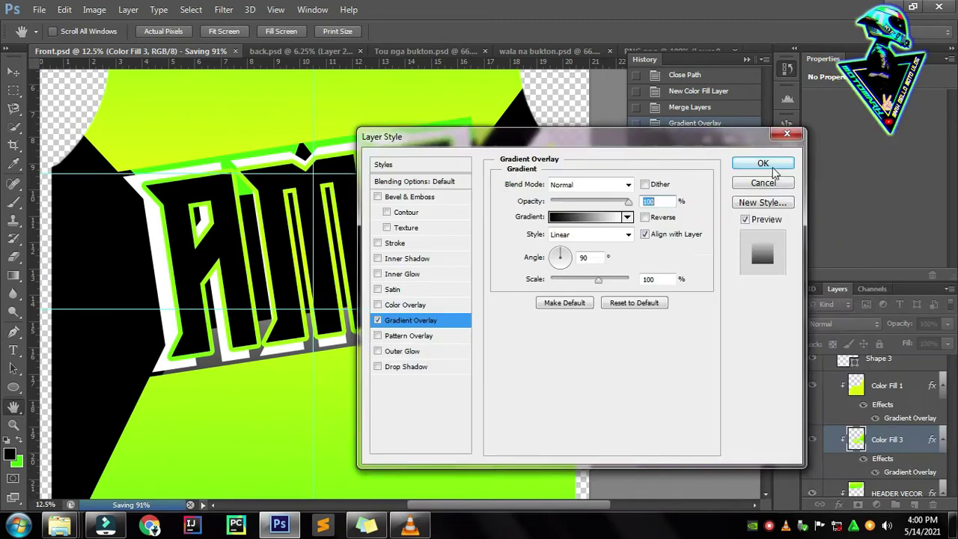
pyautogui.click(762, 163)
pyautogui.doubleClick(910, 472)
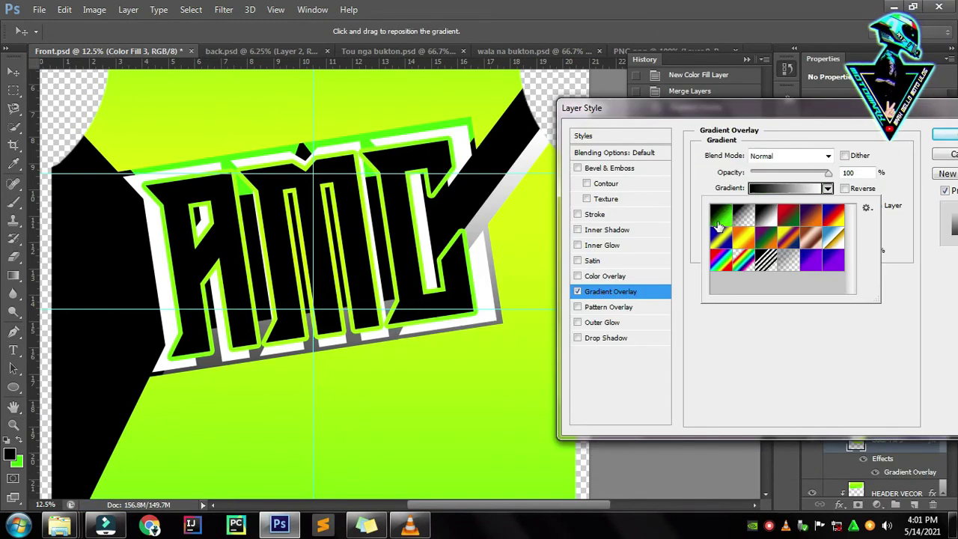
pyautogui.click(753, 238)
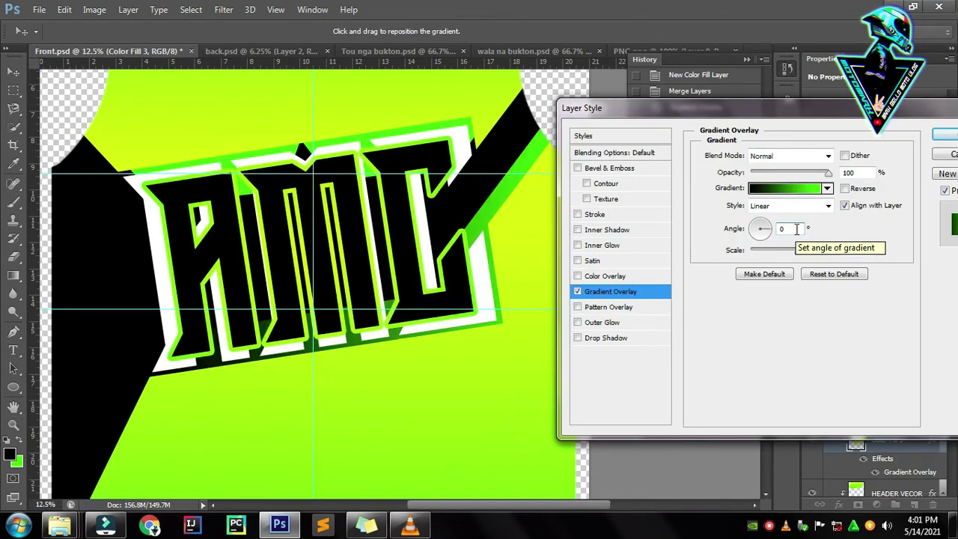
pyautogui.write('75')
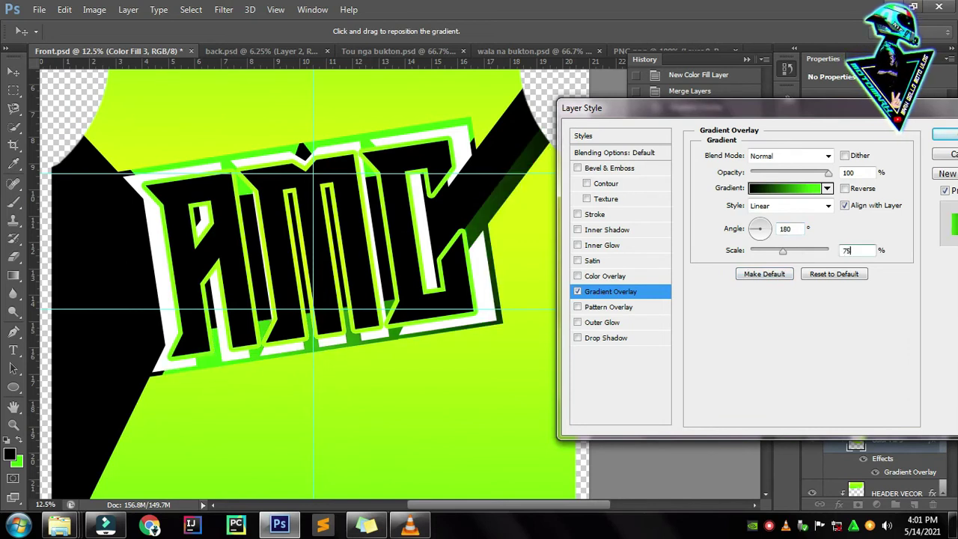
pyautogui.press('Return')
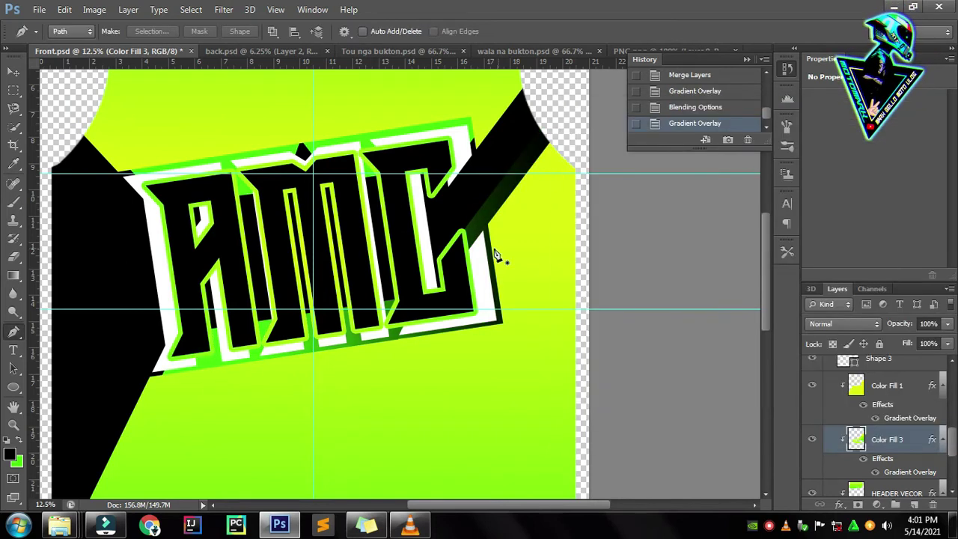